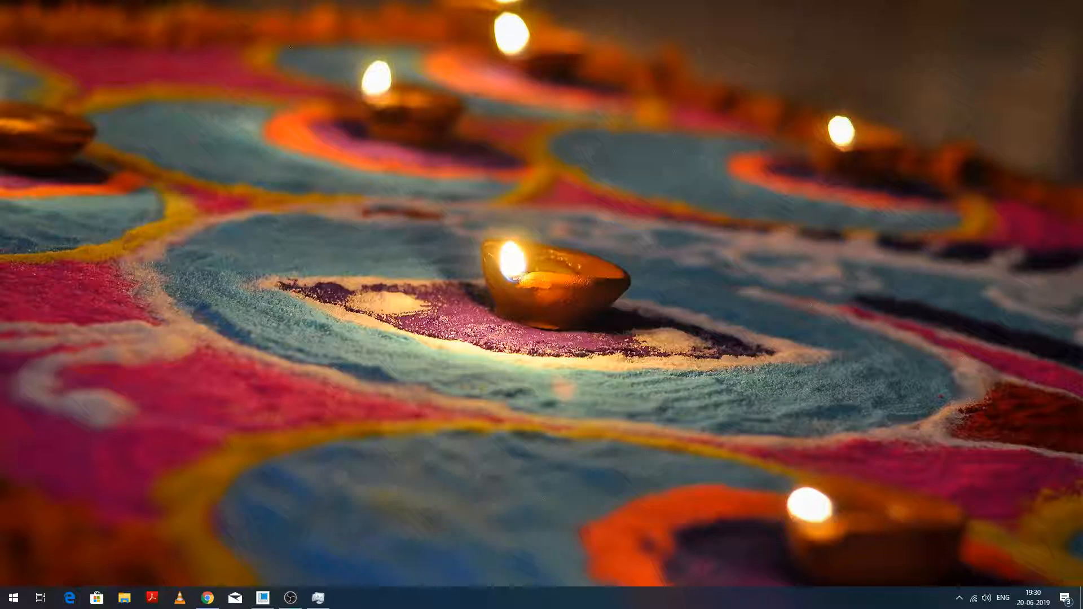
Check the connection status of the WO Mic Client and put its window away.
left_click(959, 598)
left_click(971, 530)
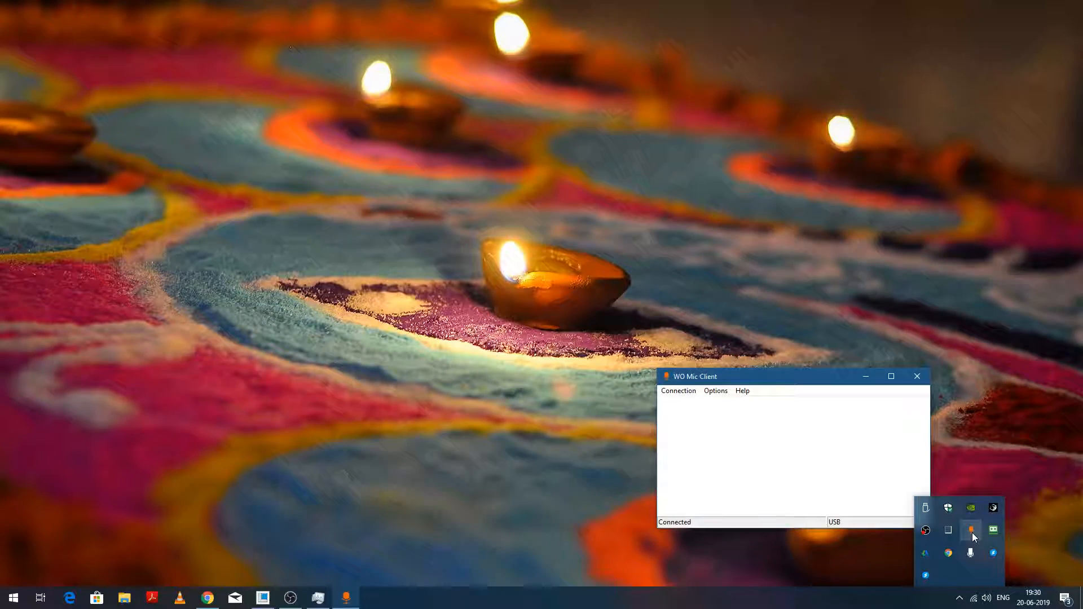
left_click(861, 375)
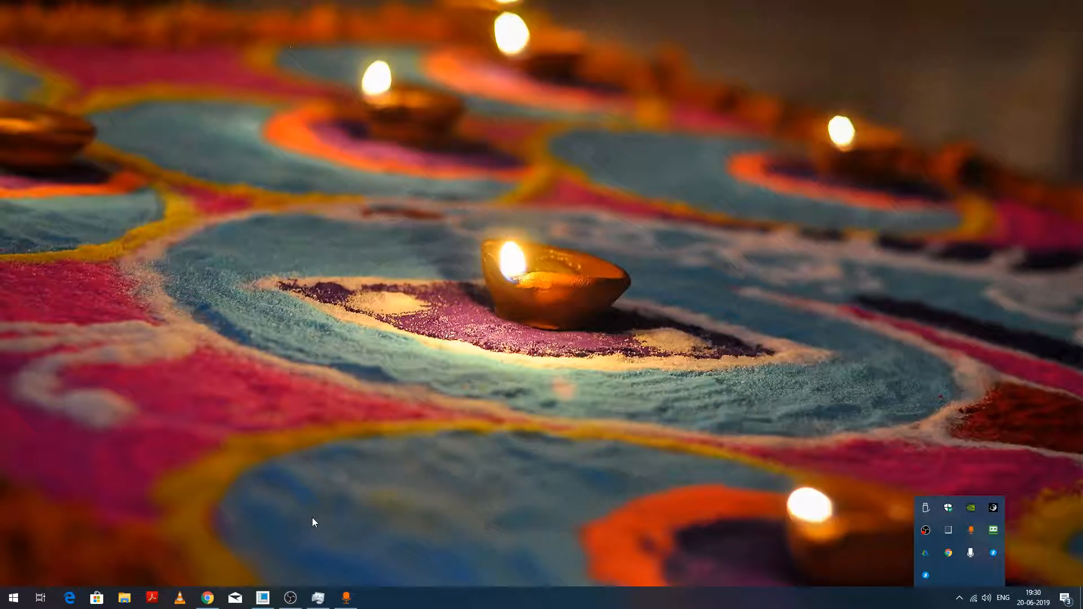
Switch to Creo Parametric and discard the open sketch in PRT0001.
left_click(263, 598)
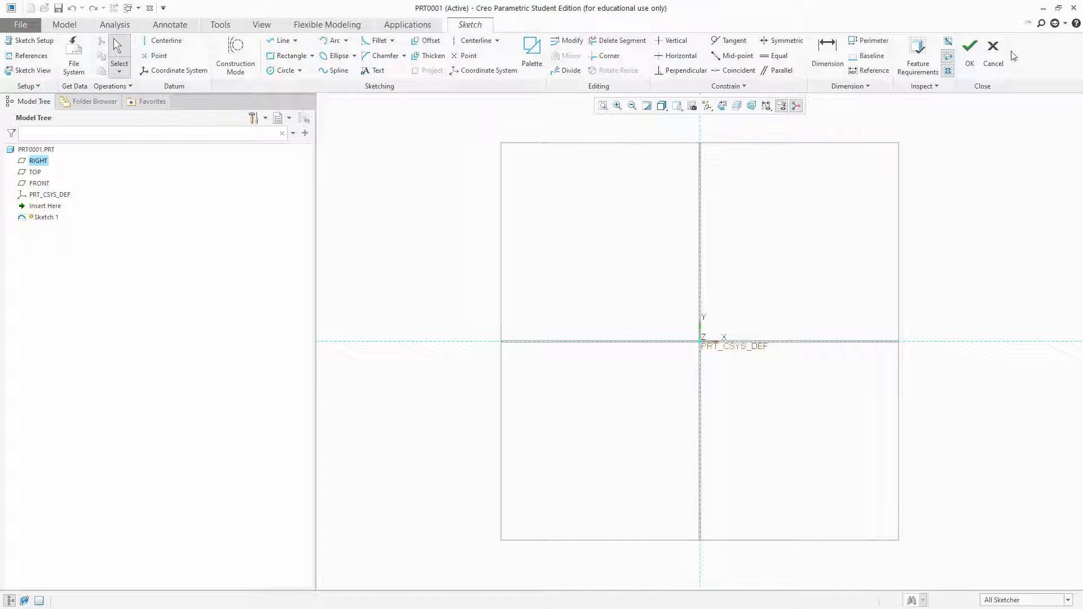
left_click(994, 54)
left_click(581, 337)
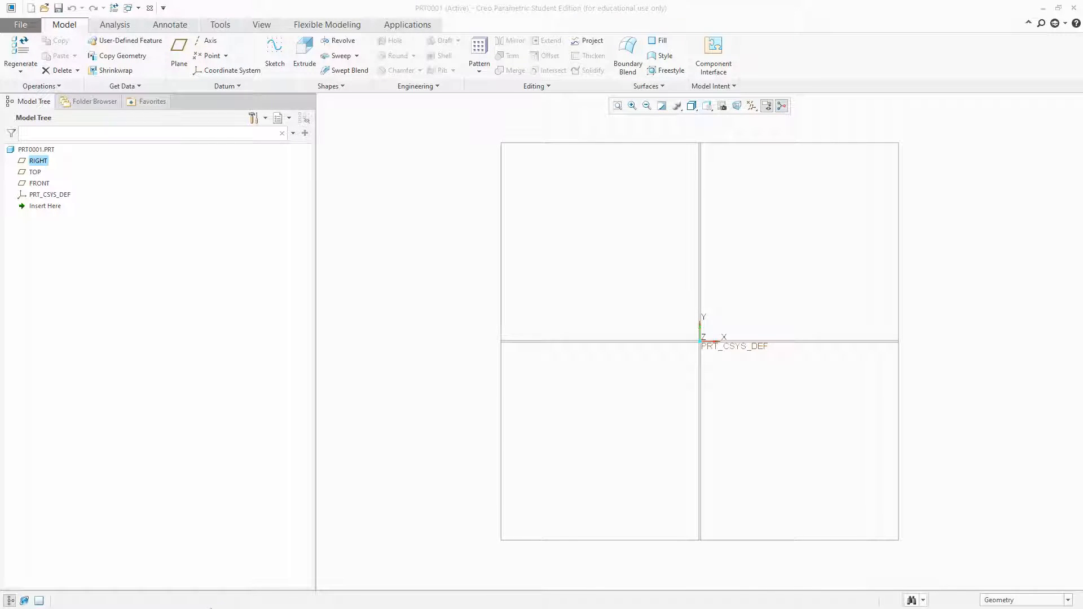
Switch to the web browser and go from the live dashboard to the YouTube home page.
key("super")
left_click(209, 605)
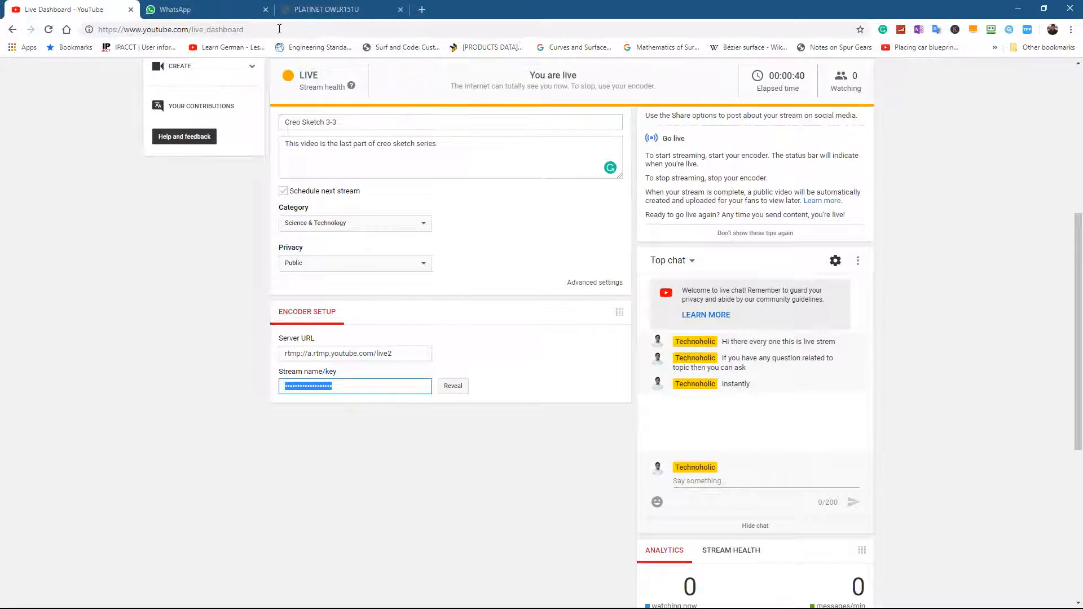
scroll(98, 144, "up", 5)
scroll(98, 145, "up", 1)
left_click(72, 75)
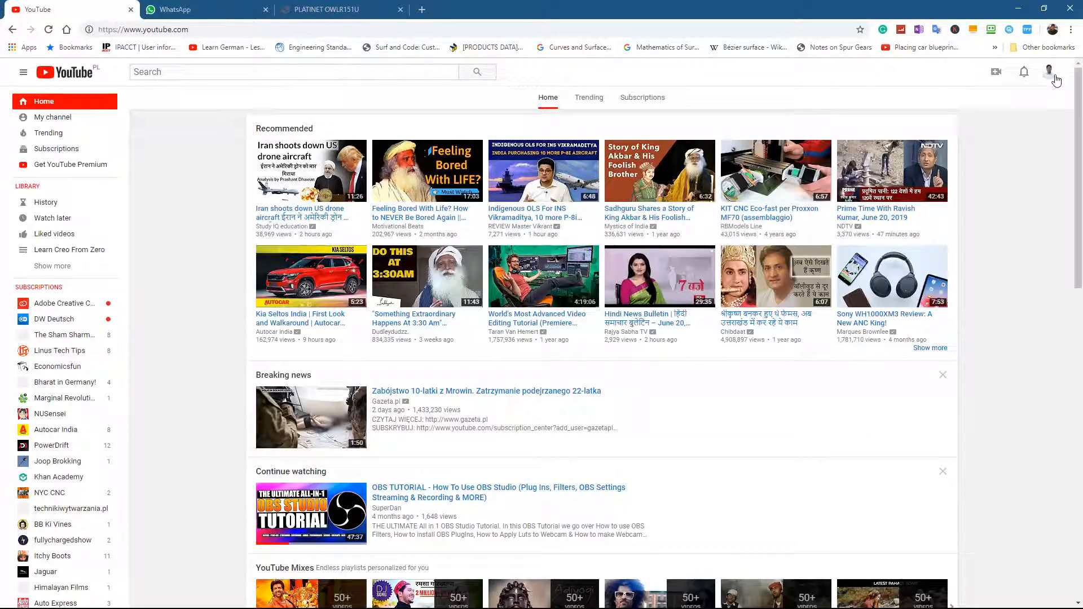
Open the Technoholic channel page from the signed-in YouTube account.
left_click(1048, 71)
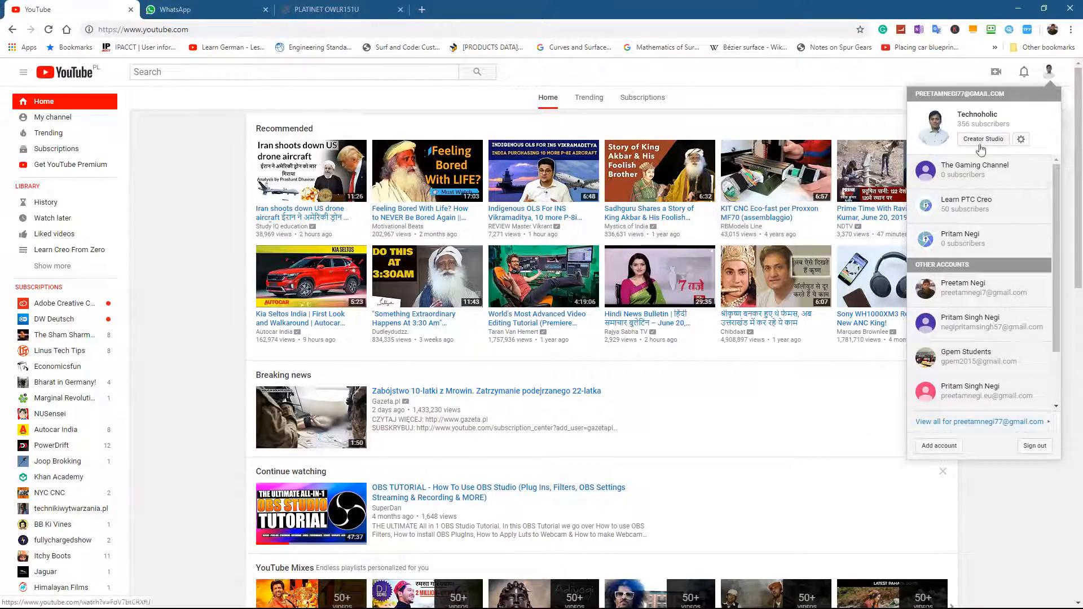
left_click(1047, 77)
left_click(1046, 80)
left_click(758, 389)
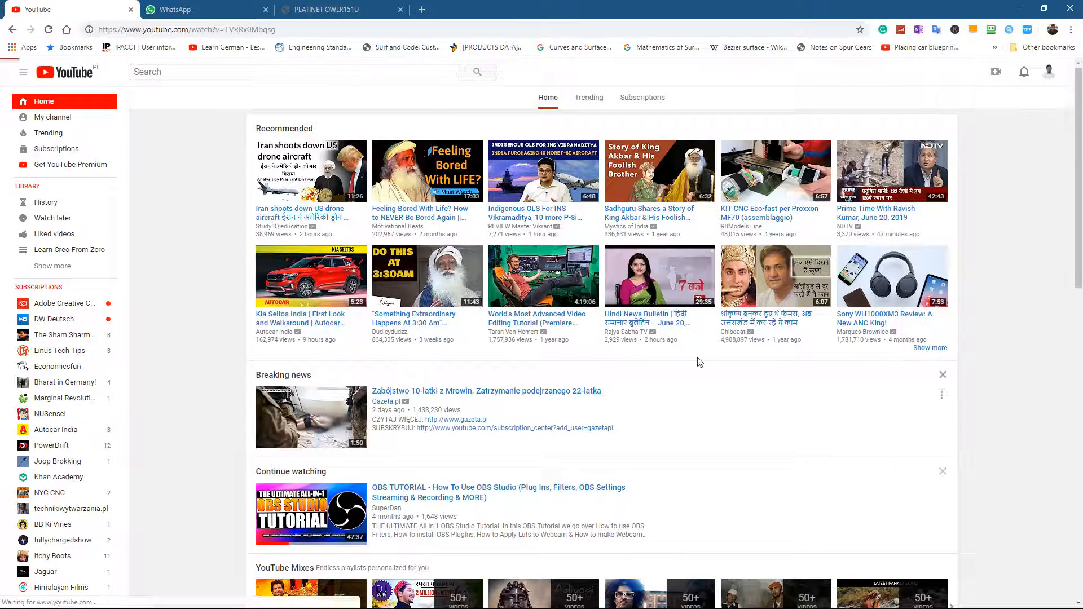
left_click(73, 72)
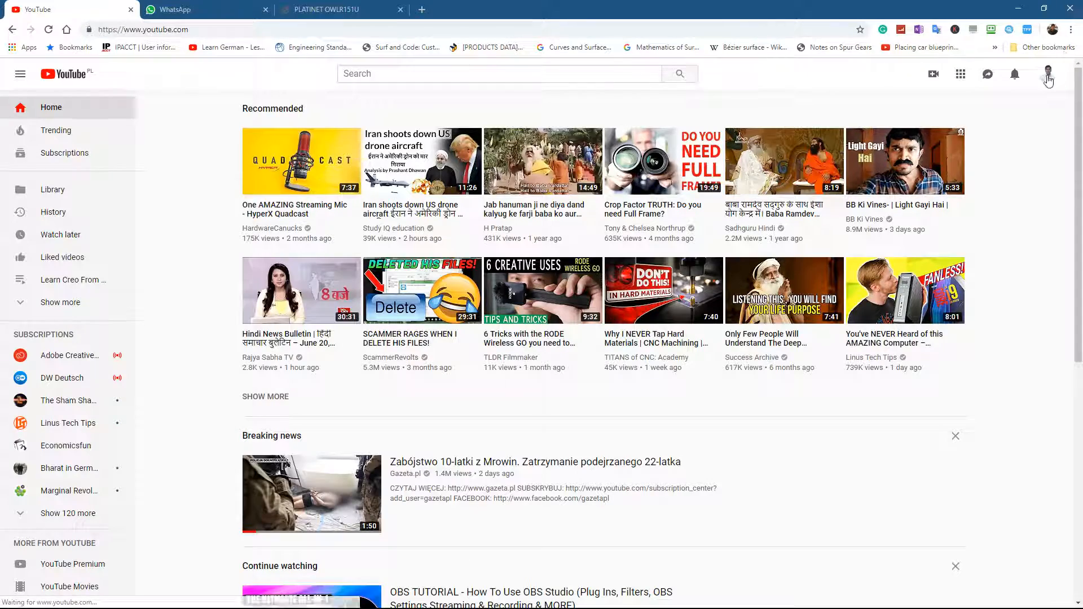
left_click(1048, 73)
left_click(945, 156)
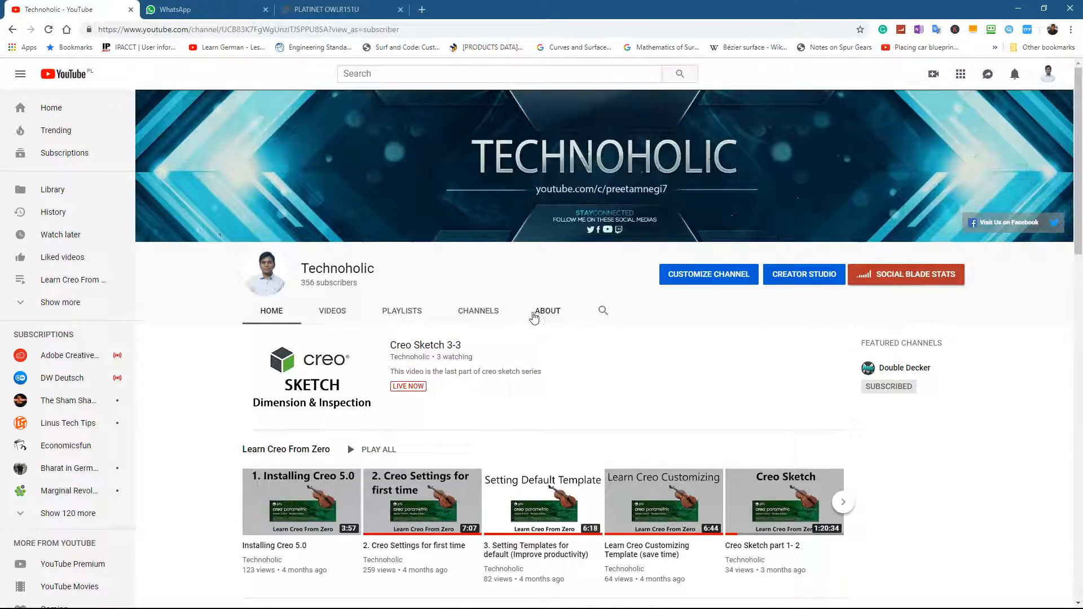
Look through the videos of the Learn Creo From Zero playlist on the channel page.
scroll(483, 358, "down", 4)
scroll(482, 358, "up", 2)
scroll(473, 361, "down", 1)
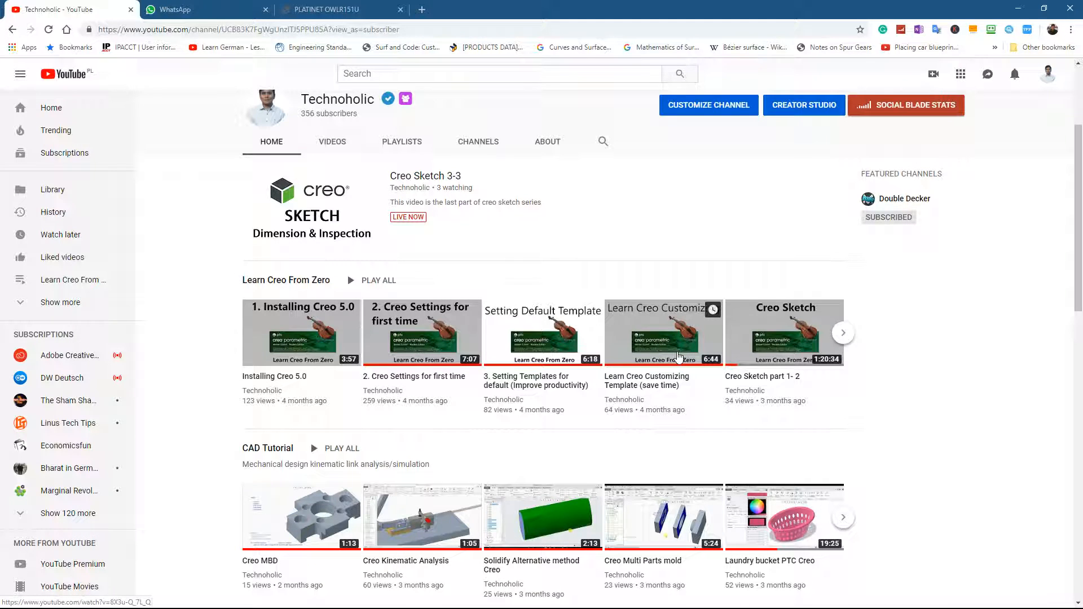
left_click(843, 334)
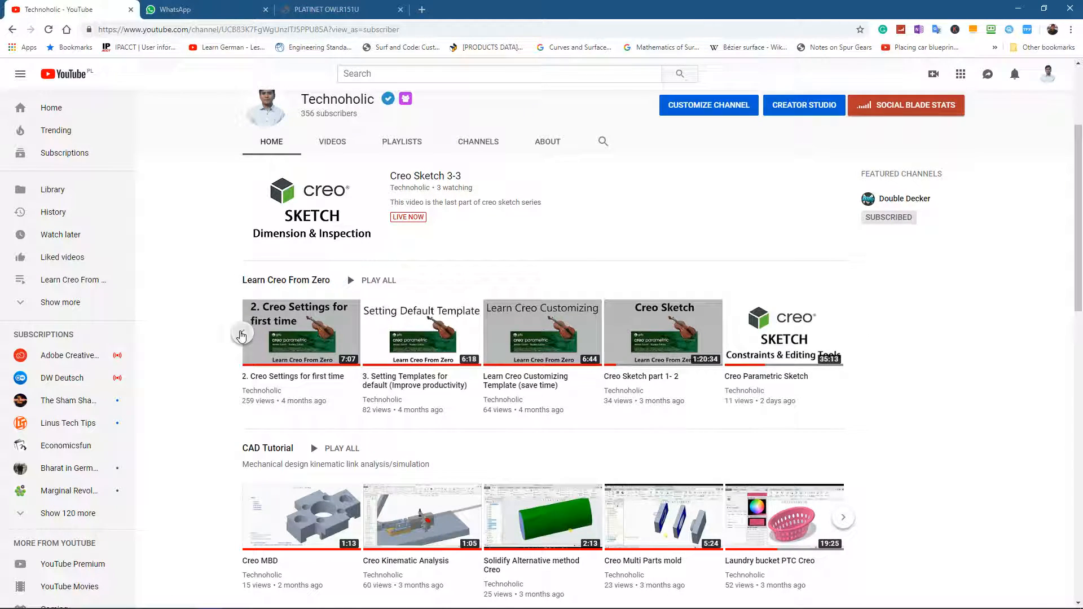
left_click(238, 337)
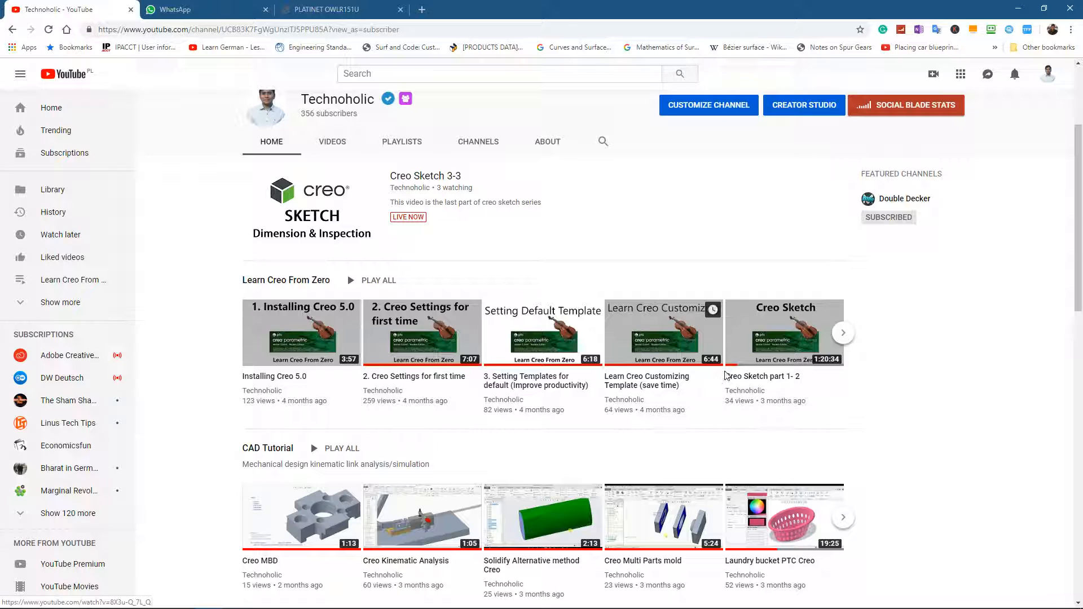
left_click(837, 336)
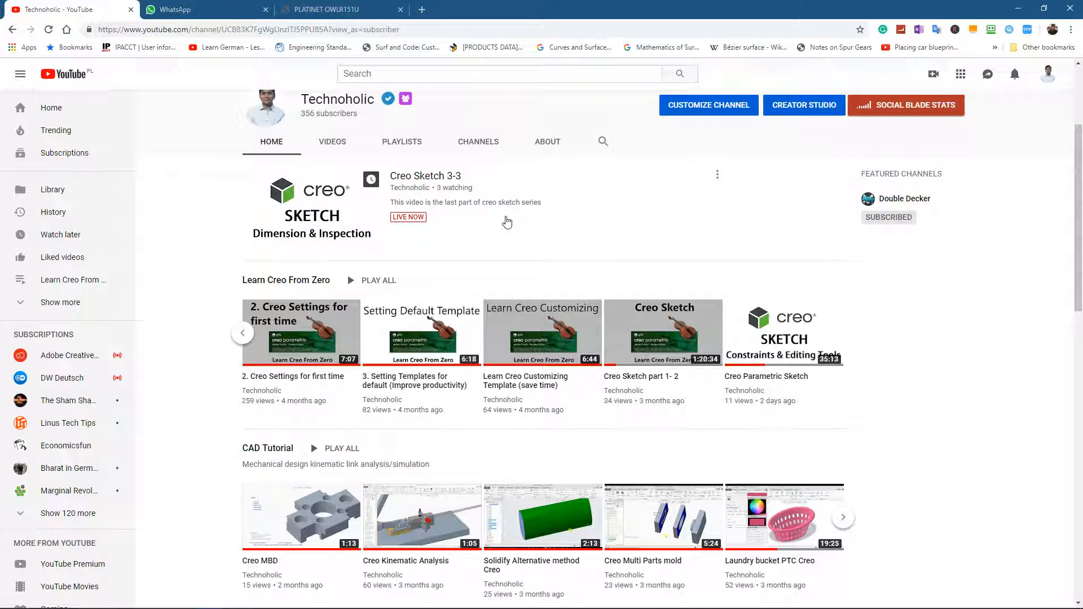
Return to Creo Parametric and exit the program.
left_click(1019, 8)
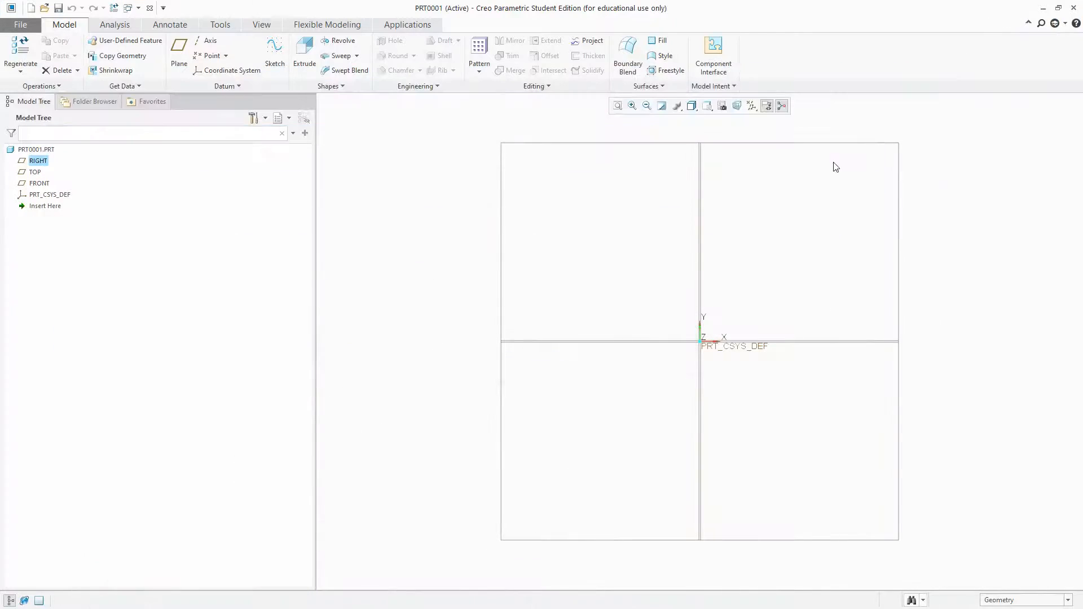
scroll(407, 218, "up", 1)
scroll(460, 300, "up", 5)
scroll(457, 302, "down", 2)
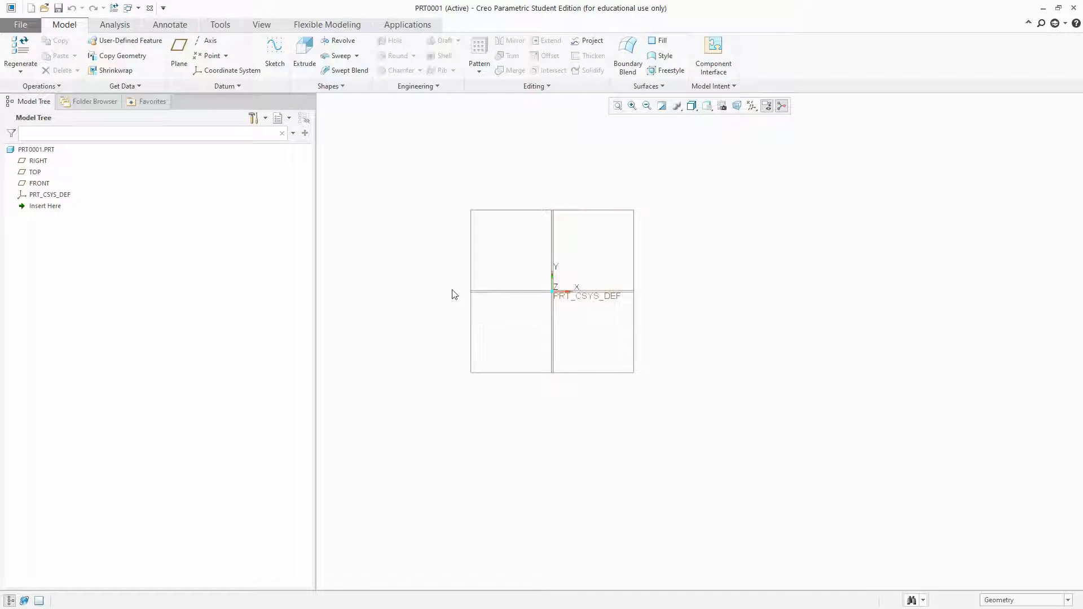
left_click(1074, 7)
left_click(659, 330)
key("super")
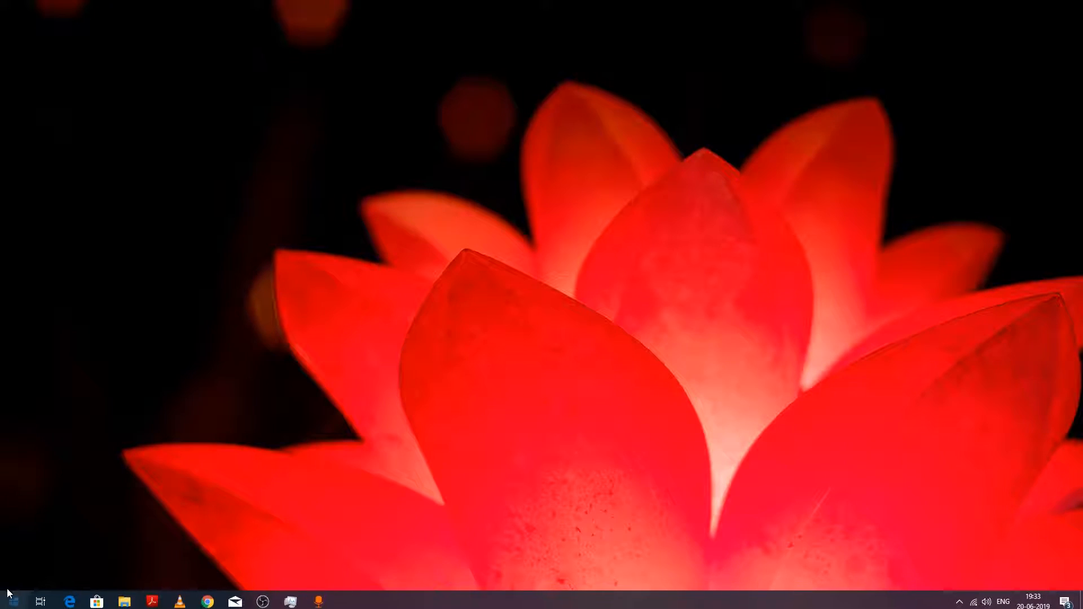
type("ptc")
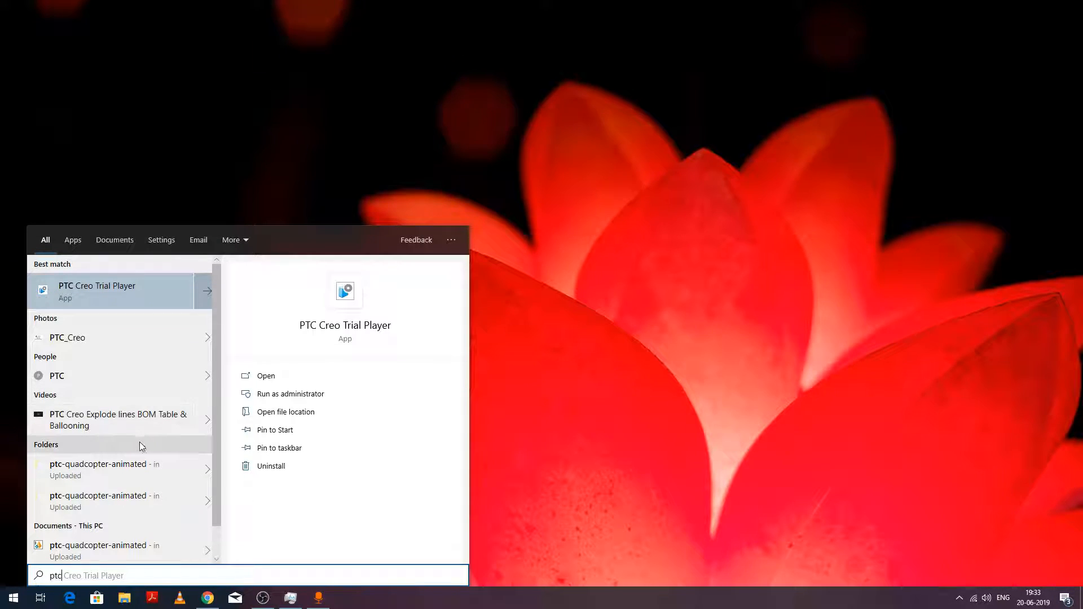
left_click(716, 298)
Show the icons on the Windows desktop.
right_click(475, 218)
mouse_move(496, 225)
left_click(740, 296)
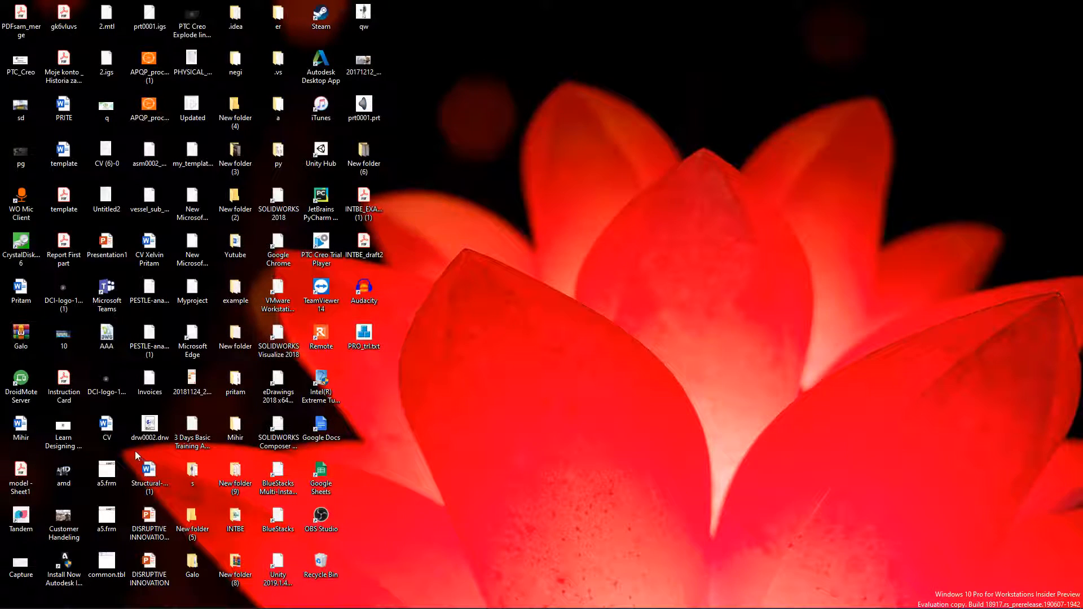
Search Windows for Creo and launch Creo Parametric 5.0.0.0.
left_click(9, 602)
type("p")
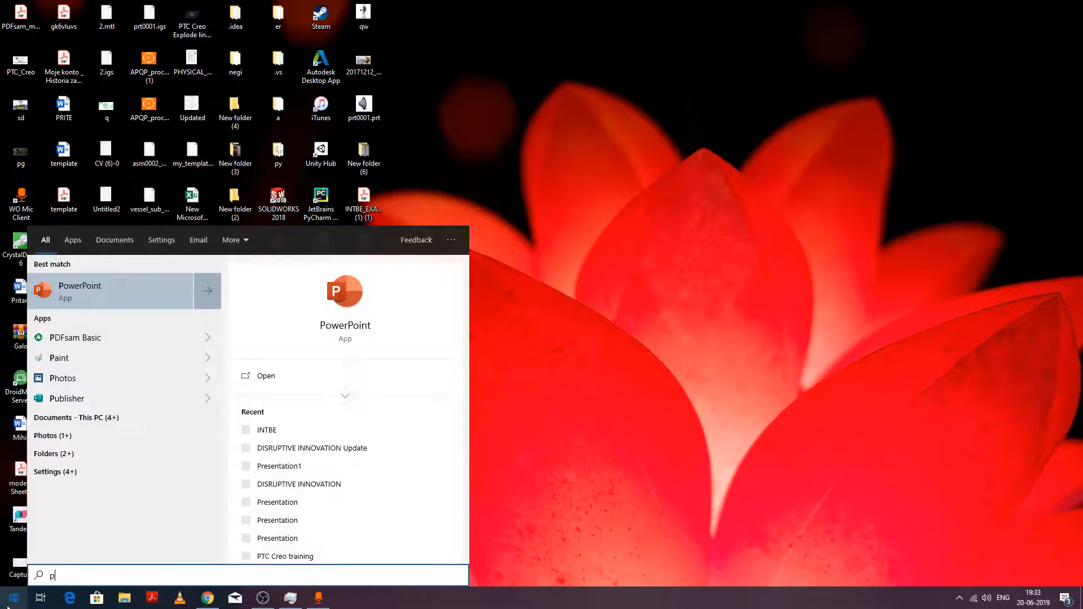
key("BackSpace")
type("cre")
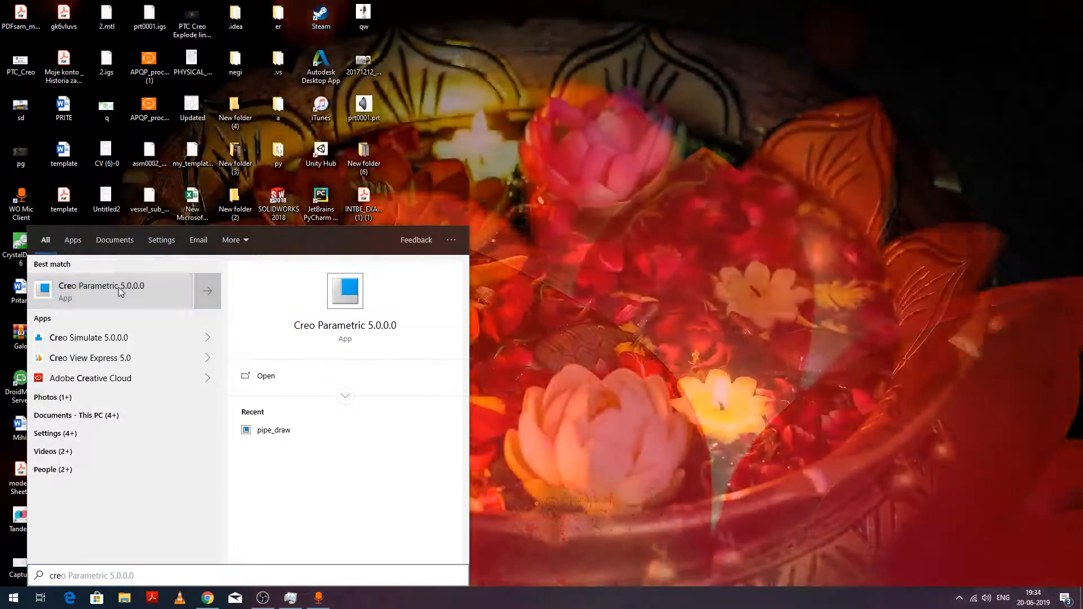
left_click(118, 287)
Hide the icons on the Windows desktop.
right_click(587, 106)
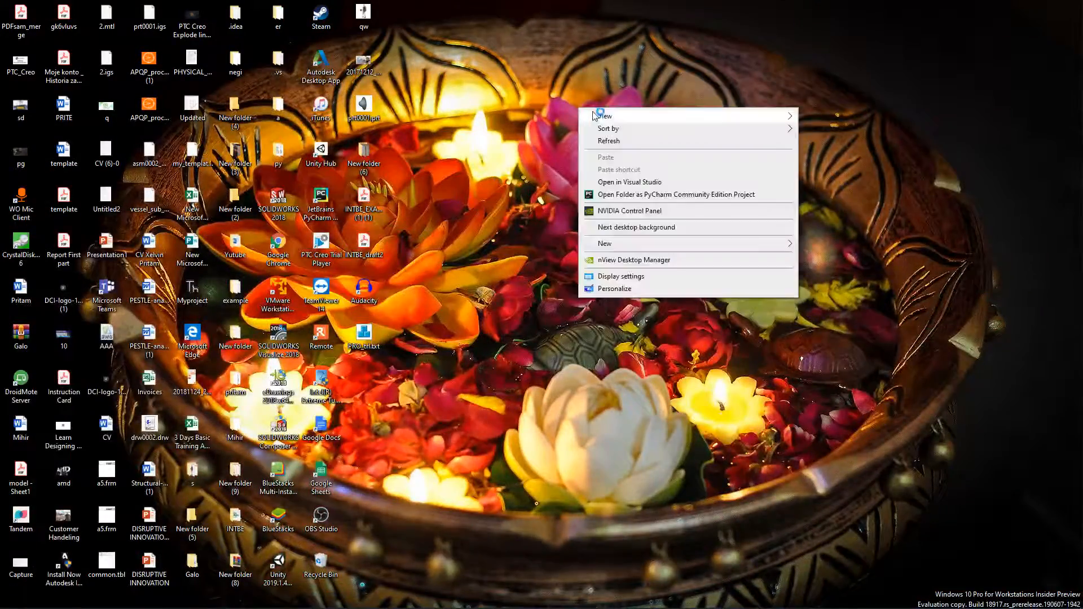
mouse_move(627, 111)
left_click(858, 185)
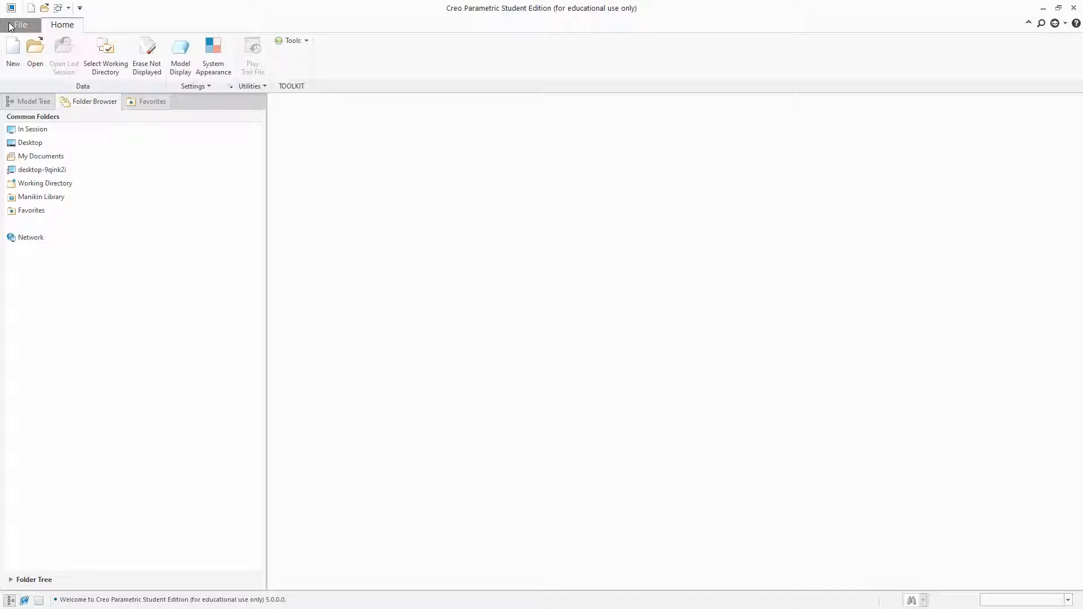
Create a new solid part named sketch_one using the default template.
left_click(13, 54)
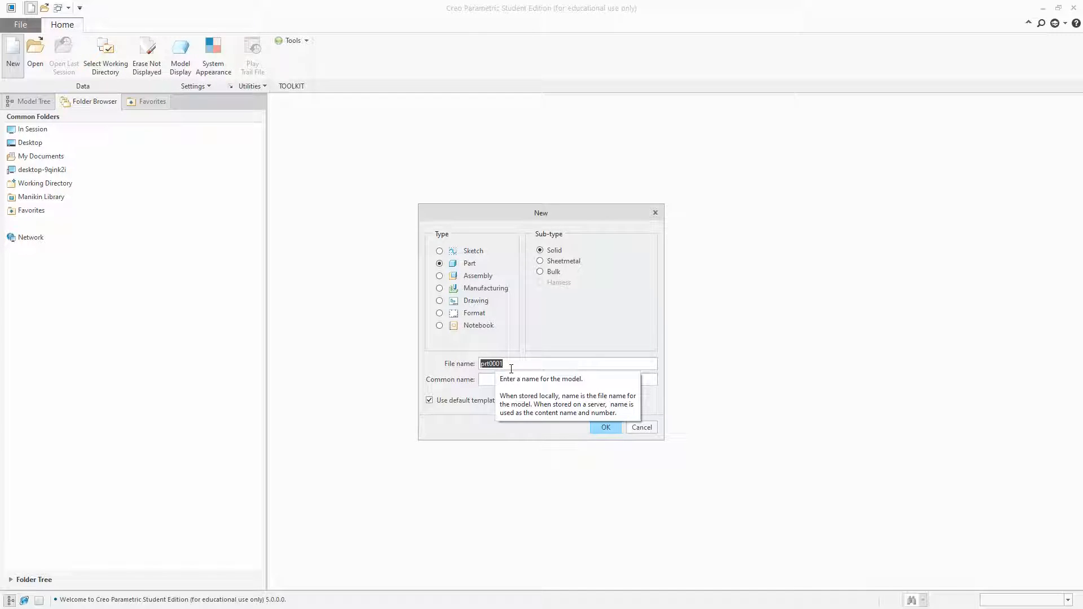
type("skec")
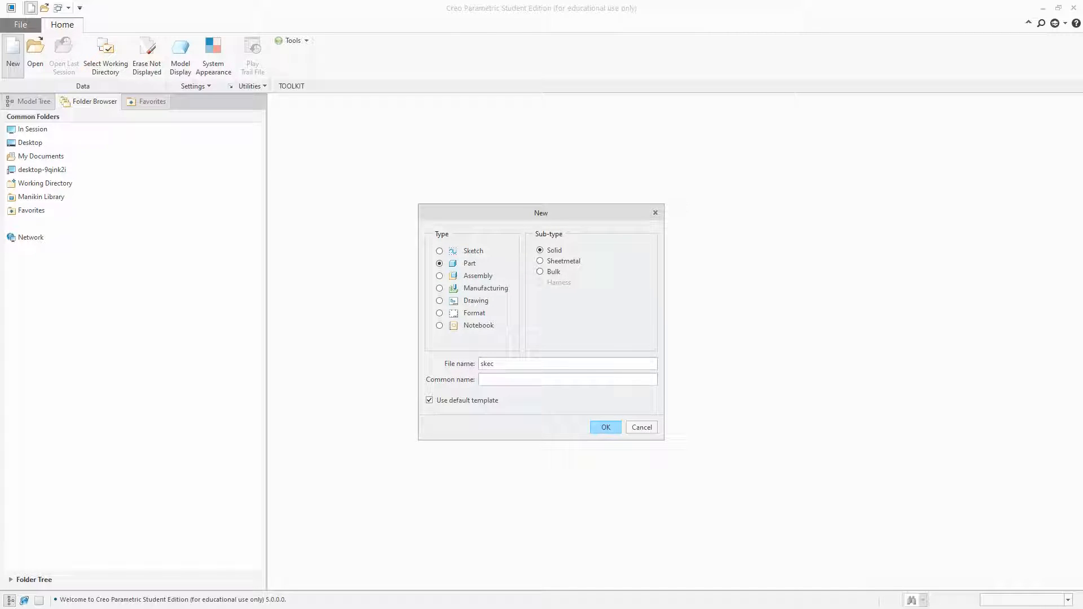
key("BackSpace")
type("tch")
left_click(616, 428)
left_click(541, 344)
key("BackSpace")
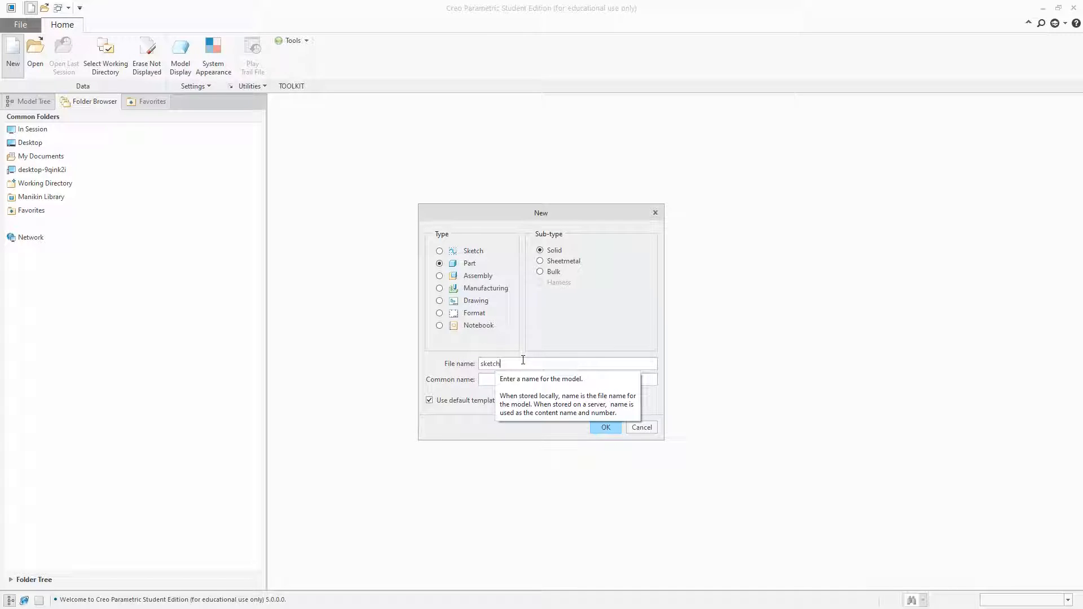
type("_")
type("m")
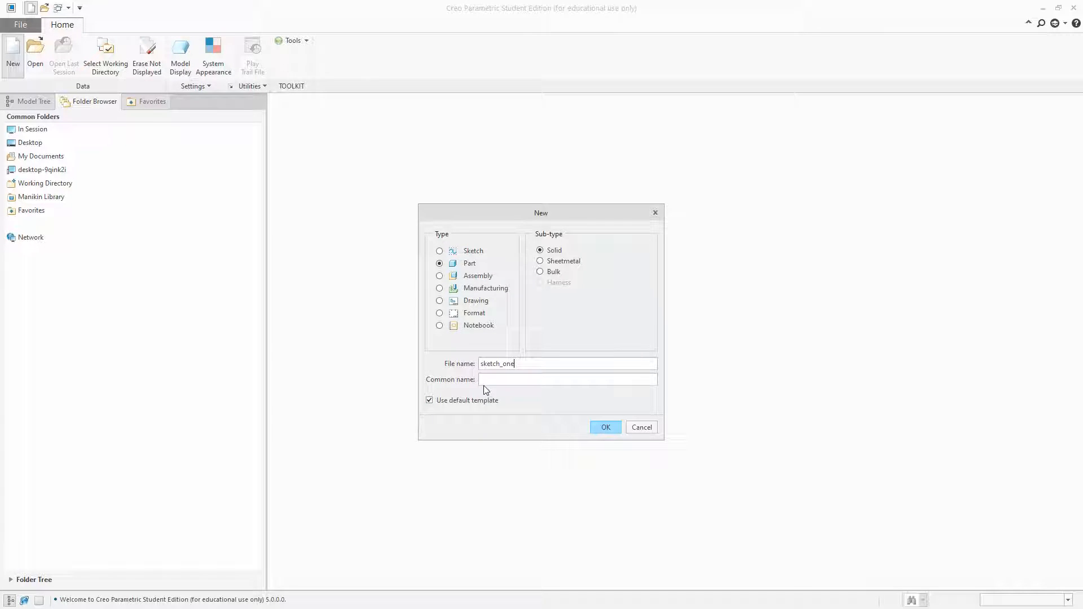
left_click(601, 428)
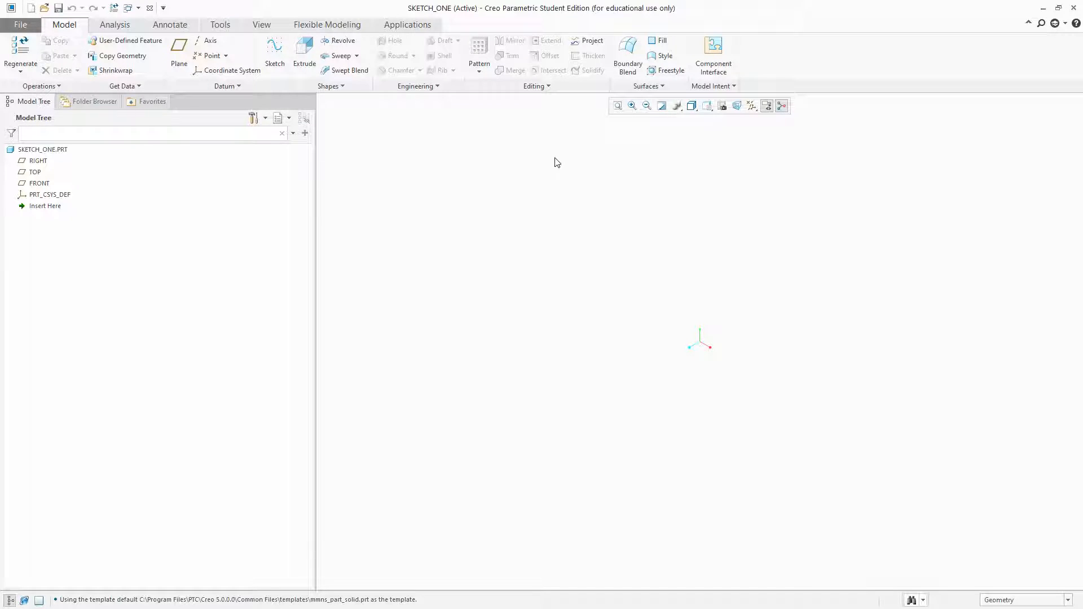
Display the datum planes and start a sketch on the FRONT plane with the RIGHT plane as the right-hand orientation reference.
left_click(769, 109)
left_click(781, 169)
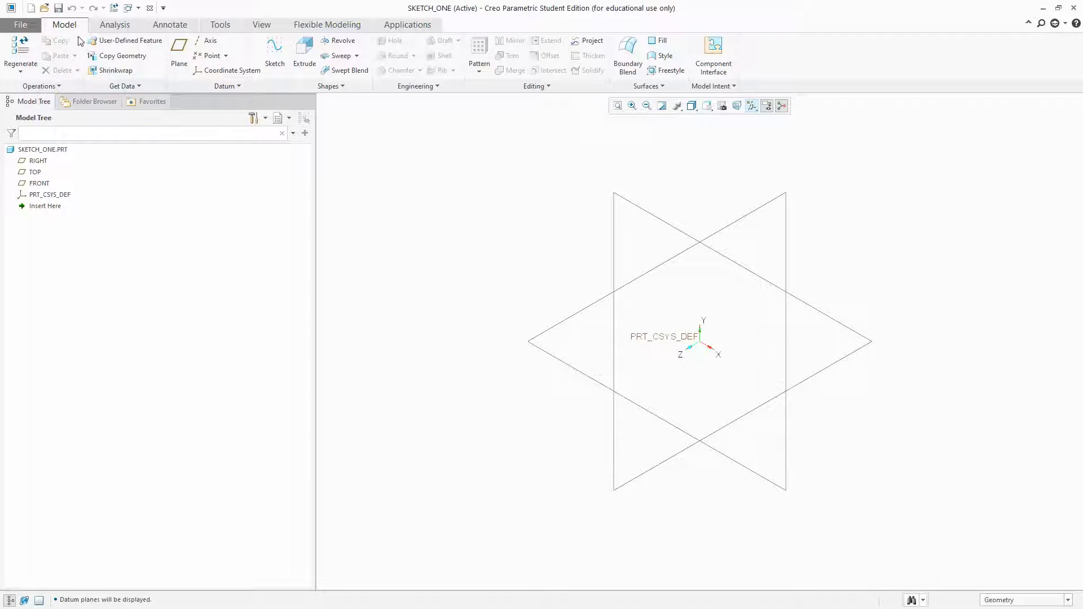
left_click(275, 52)
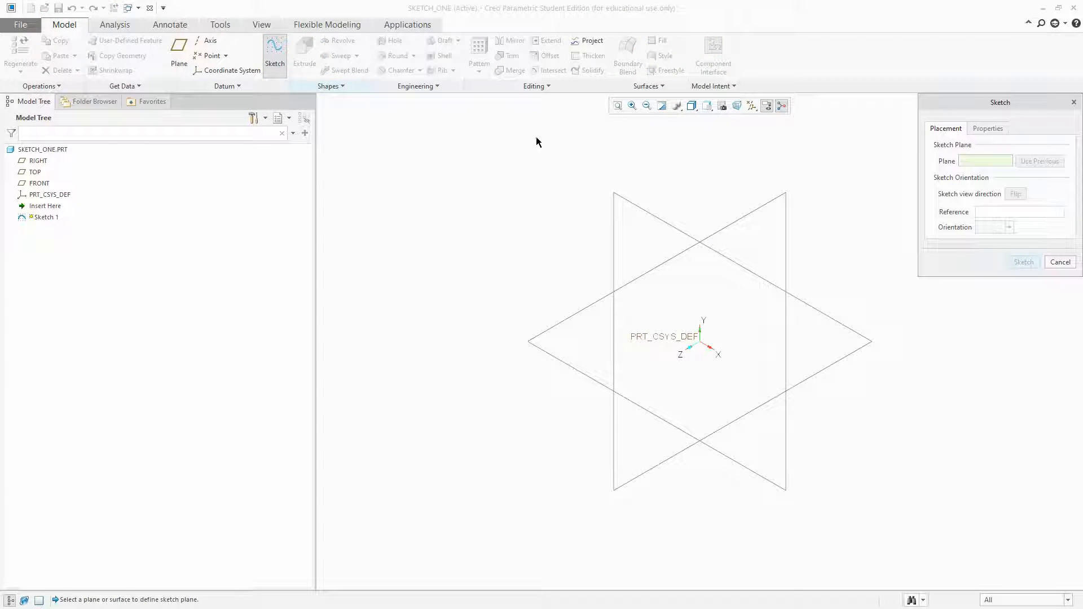
left_click(614, 197)
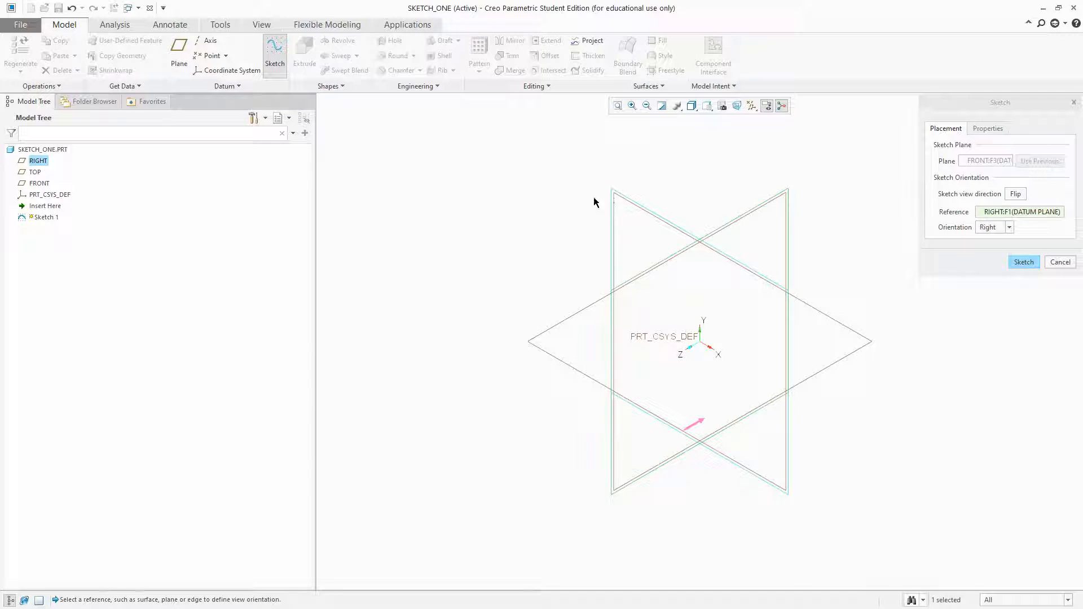
left_click(1022, 262)
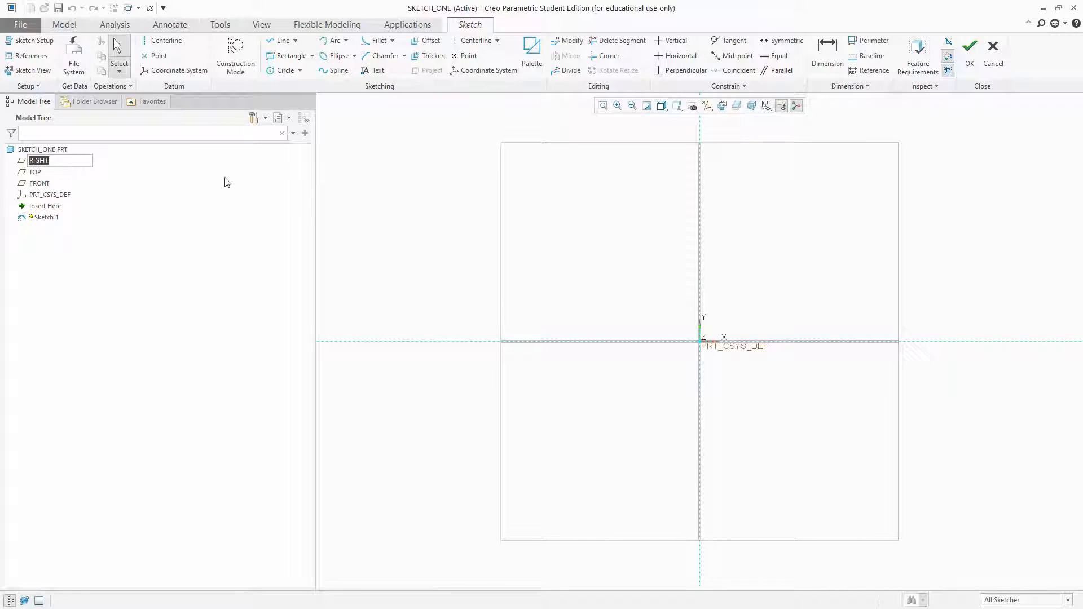
scroll(581, 293, "down", 3)
scroll(617, 292, "up", 2)
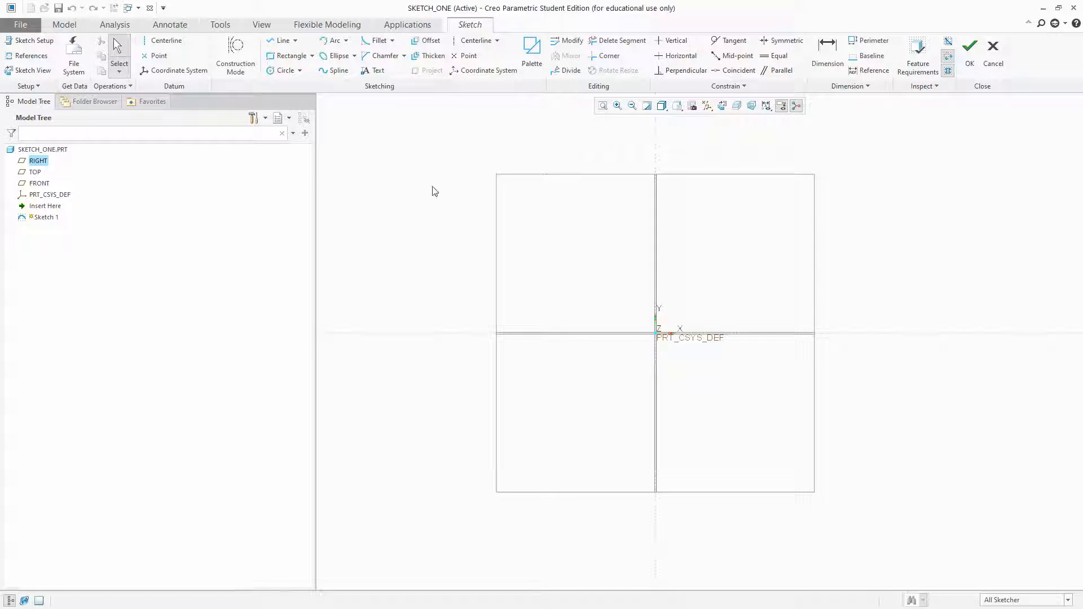
left_click(59, 27)
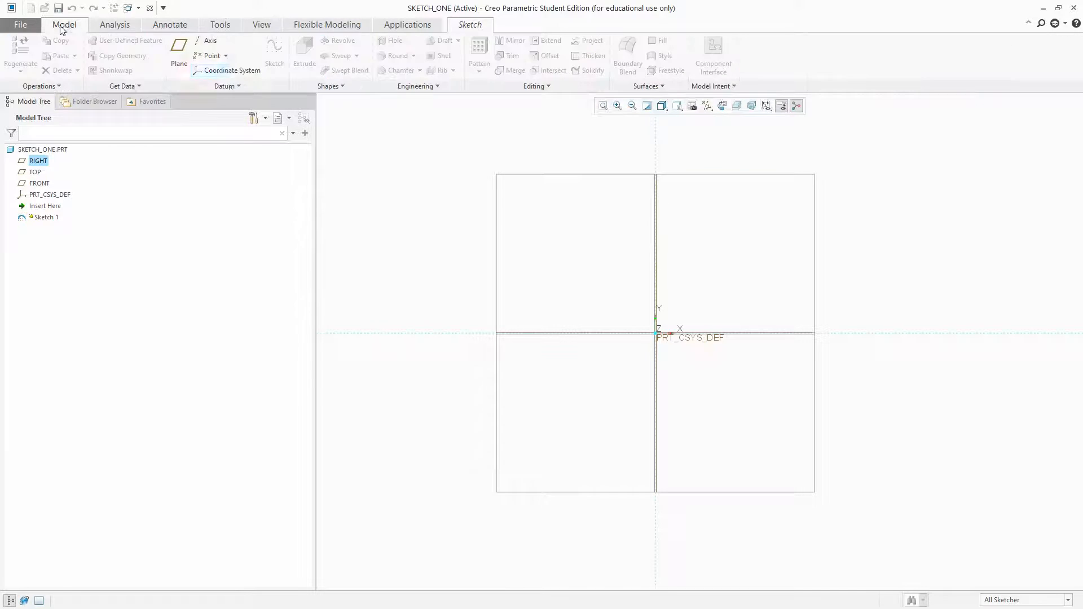
left_click(470, 24)
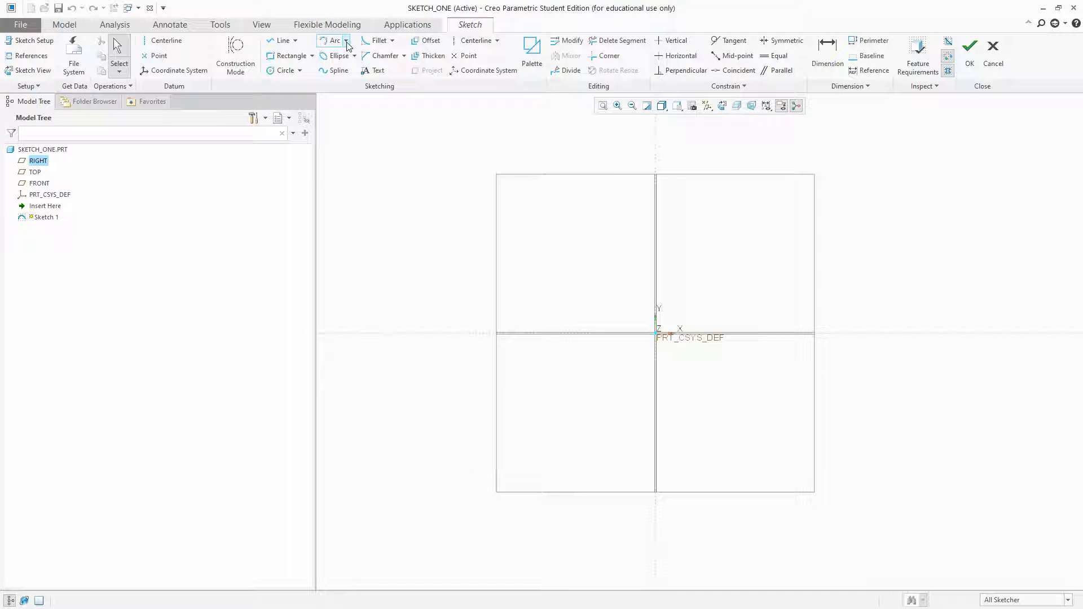
Sketch a closed triangle crossing the vertical reference from three lines, with the upper side about 246 long and the right corner about 103 above the horizontal reference.
left_click(281, 41)
left_click(572, 242)
left_click(723, 270)
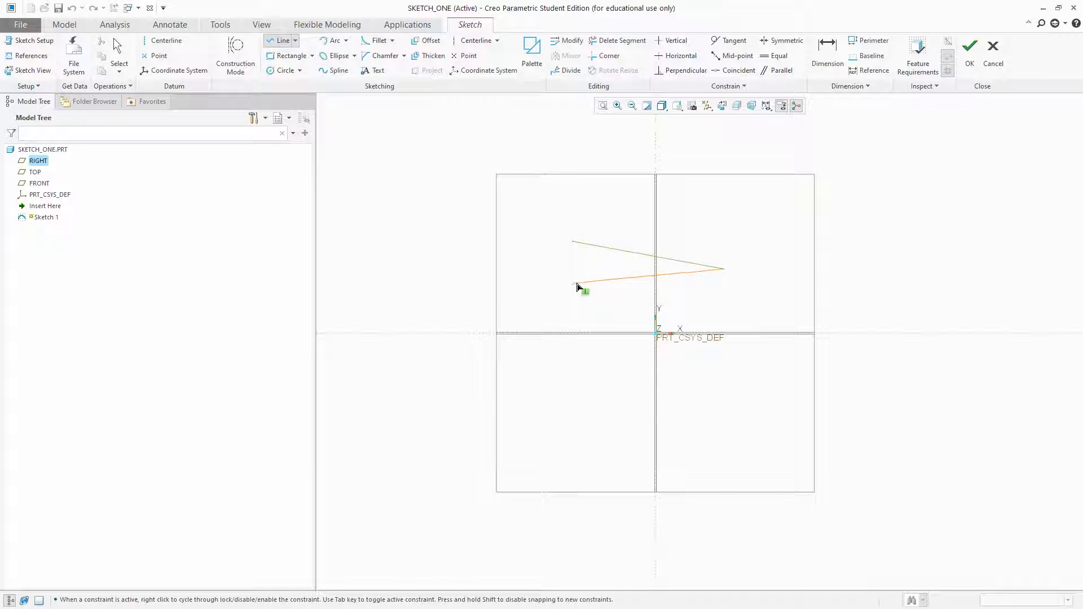
left_click(584, 362)
left_click(572, 242)
middle_click(637, 209)
scroll(593, 265, "up", 3)
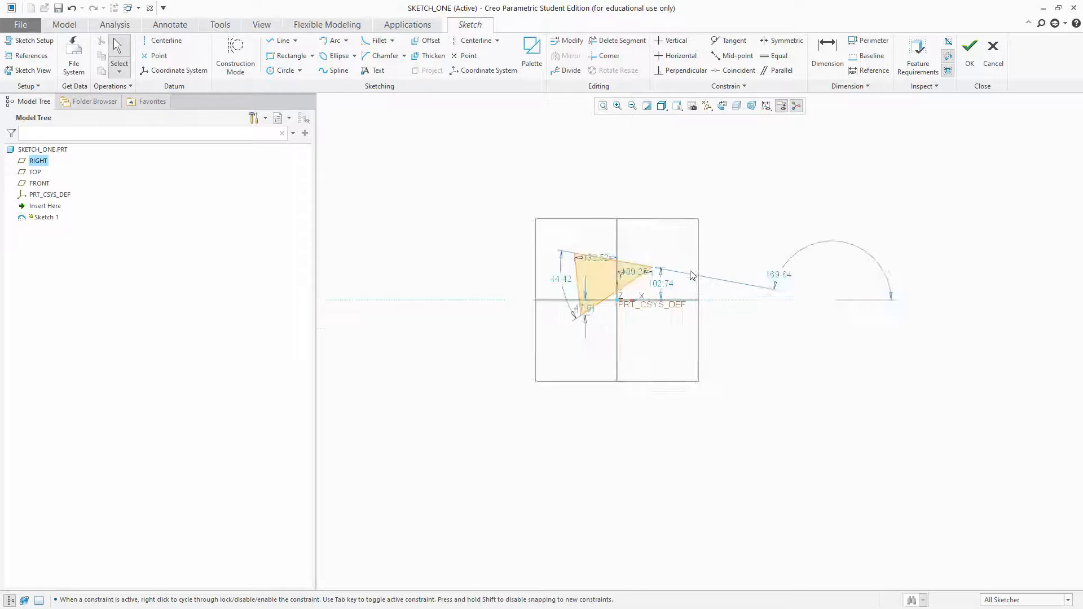
scroll(691, 271, "down", 3)
left_click_drag(623, 296, 736, 304)
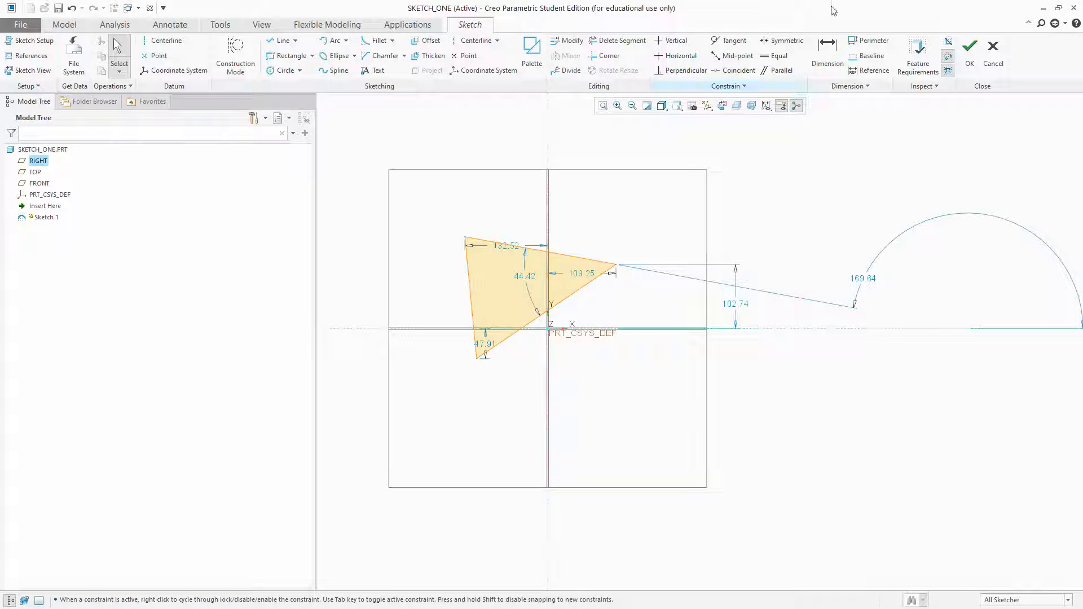
Dimension the length of the triangle's upper side, placing the dimension above it and accepting the current value.
left_click(839, 52)
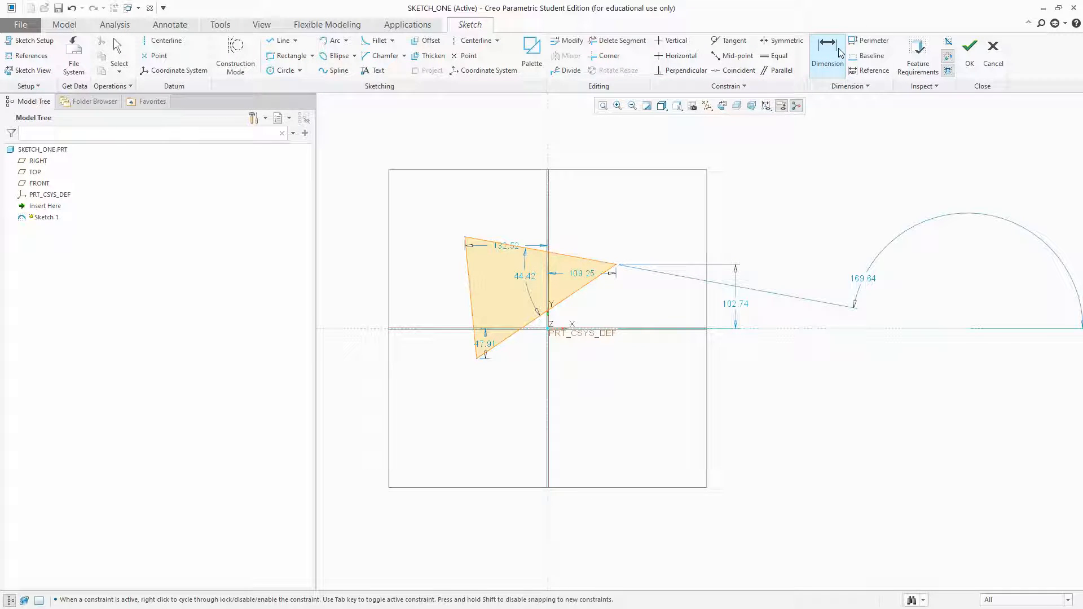
middle_click(578, 211)
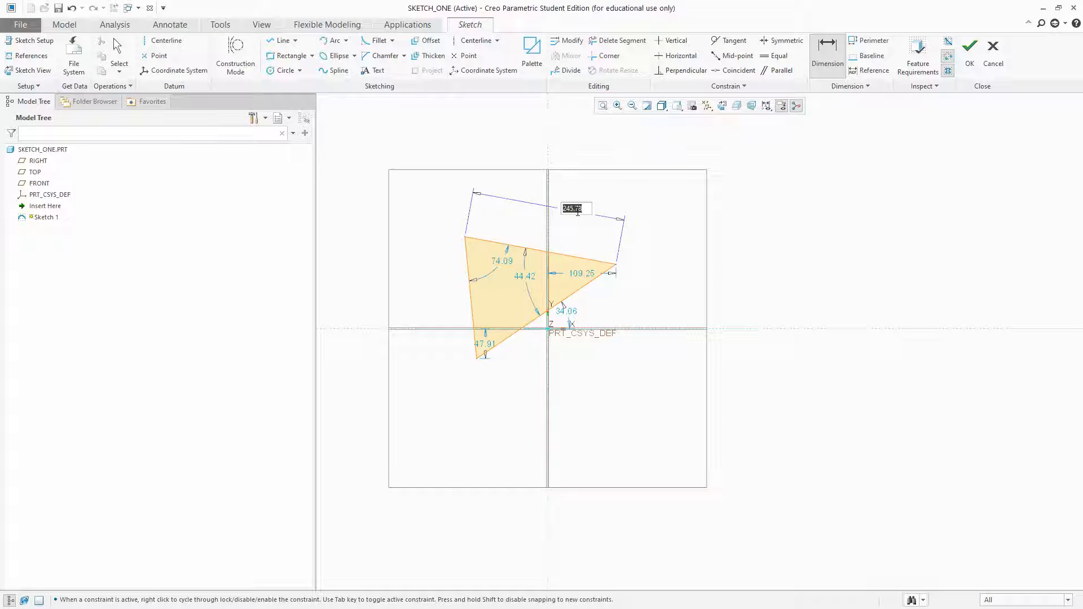
middle_click(594, 179)
middle_click(670, 242)
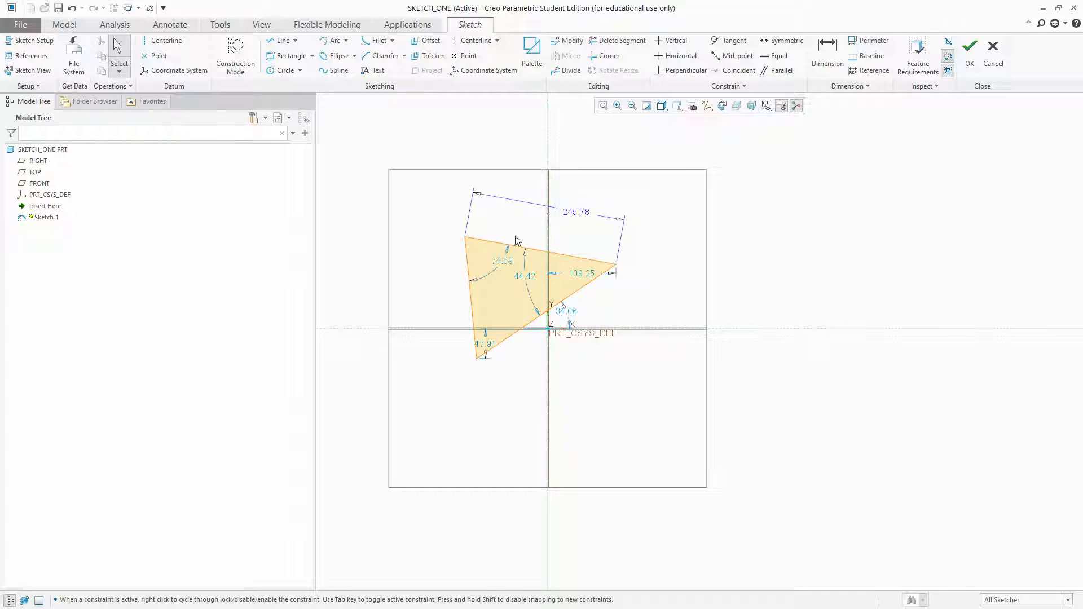
Set the triangle's upper-left angle to 75 degrees and move the right corner slightly outward and down.
double_click(503, 261)
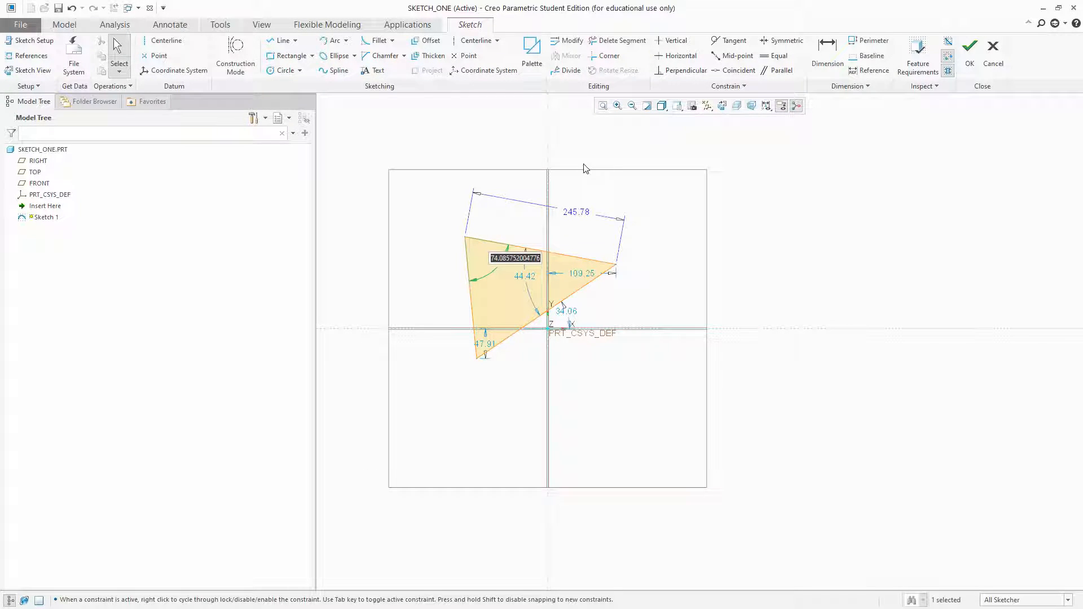
type("75")
key("Return")
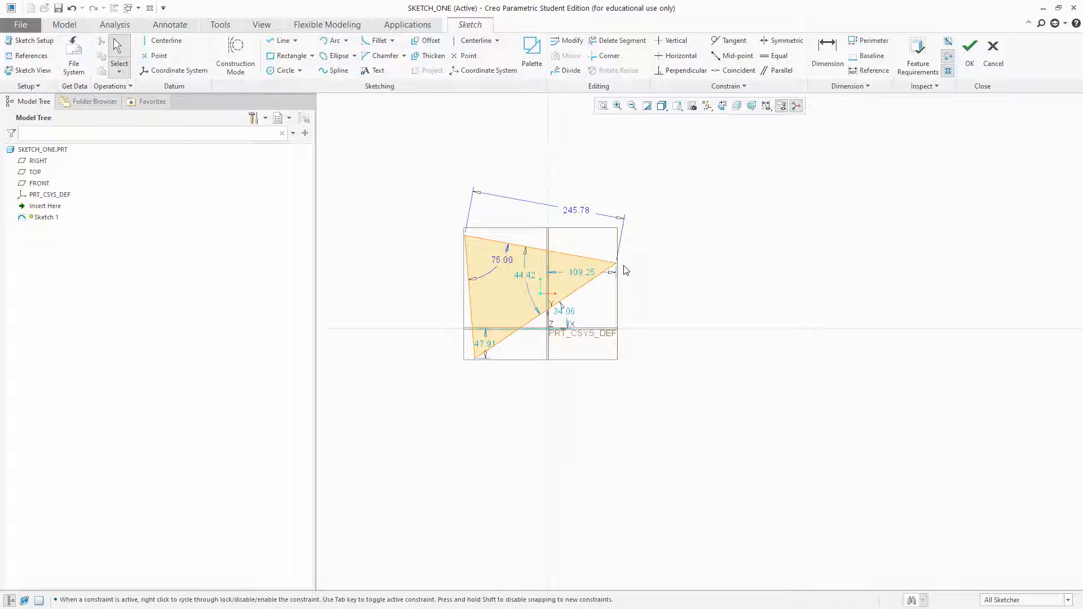
mouse_move(616, 264)
left_mouse_down()
mouse_move(593, 259)
mouse_move(634, 274)
mouse_move(619, 273)
left_mouse_up()
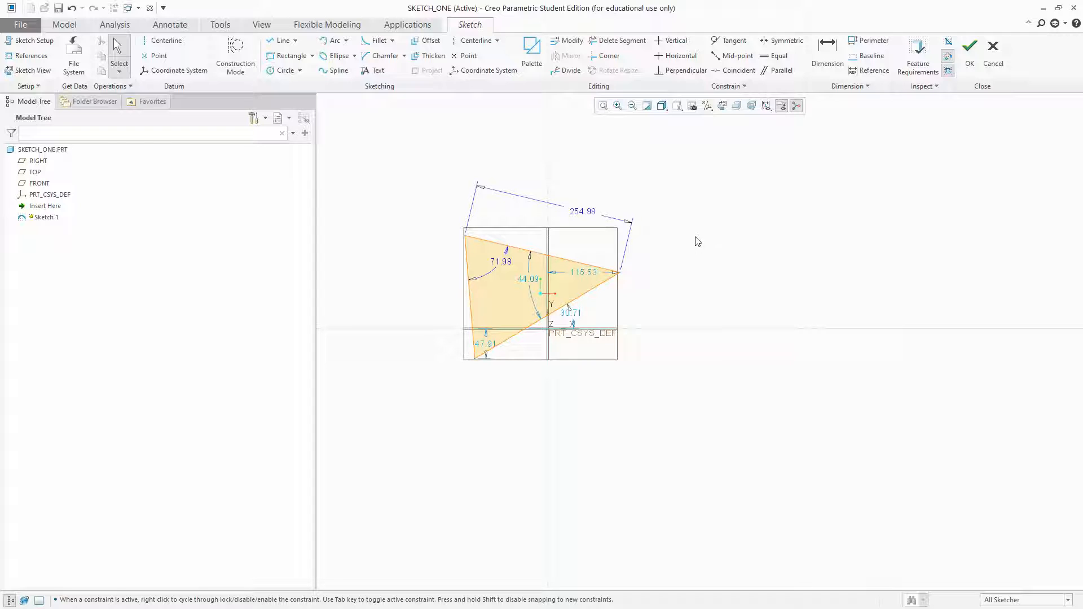
Lock the length dimension of the triangle's upper side and set it to 250.
left_click(589, 213)
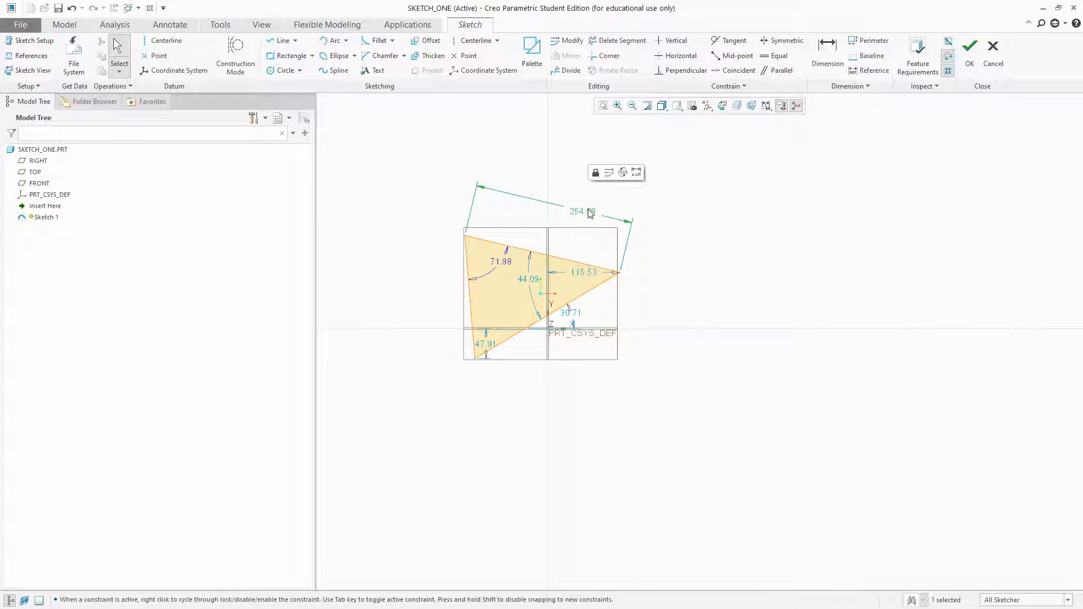
left_click(595, 173)
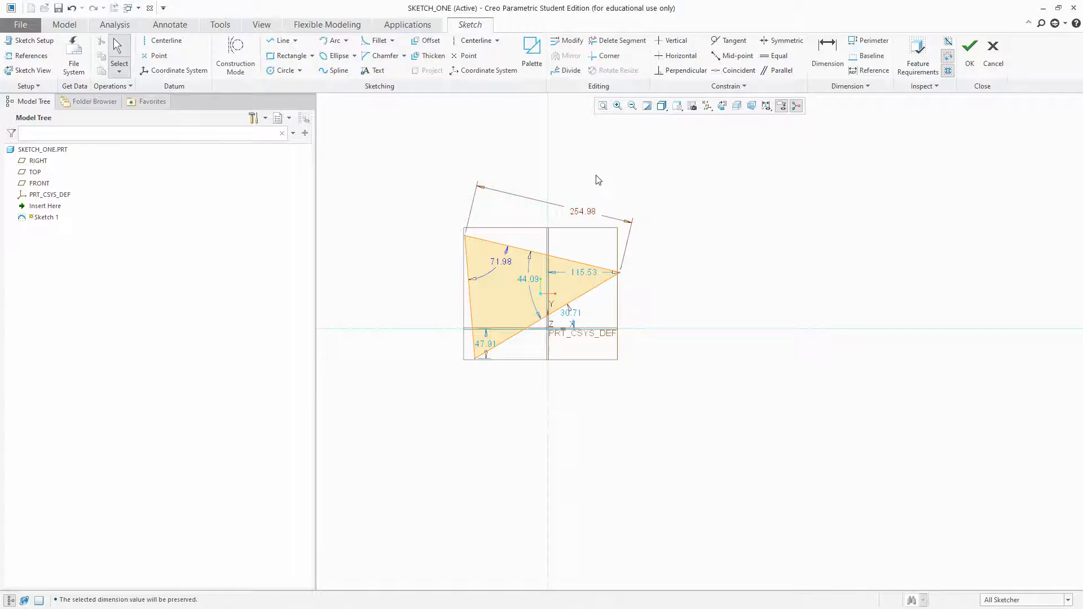
double_click(587, 212)
type("250")
key("Return")
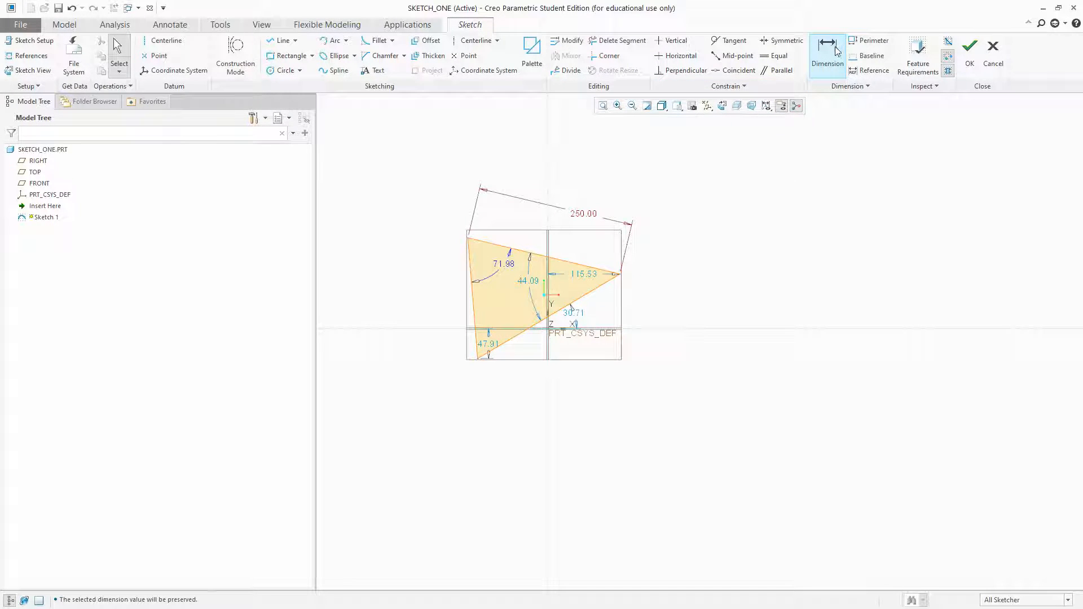
Dimension the horizontal distance between the triangle's lower and right corners, placing it below the triangle.
left_click(828, 67)
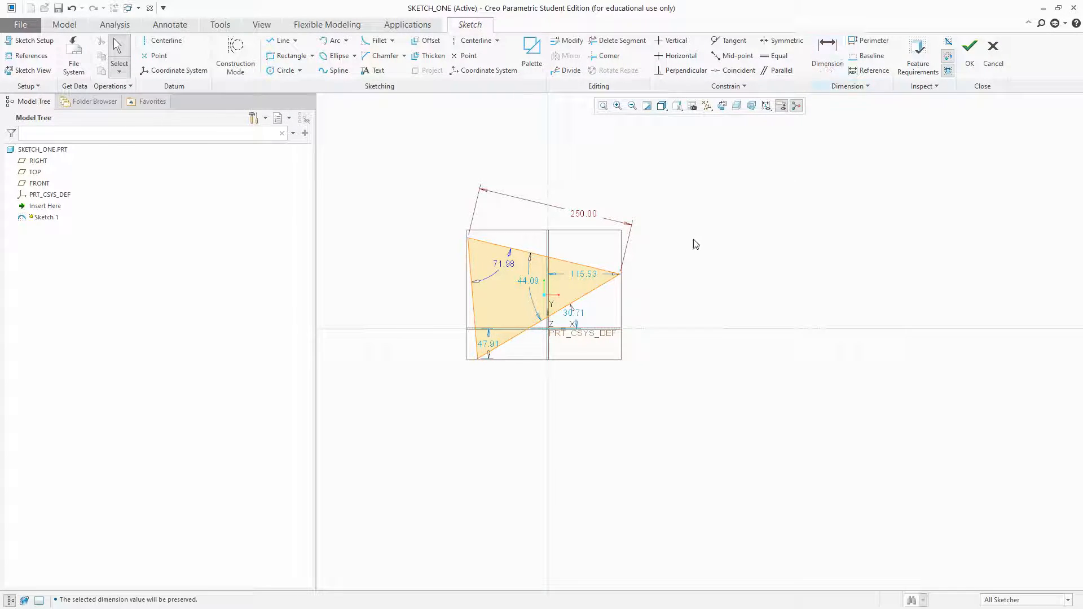
left_click(828, 62)
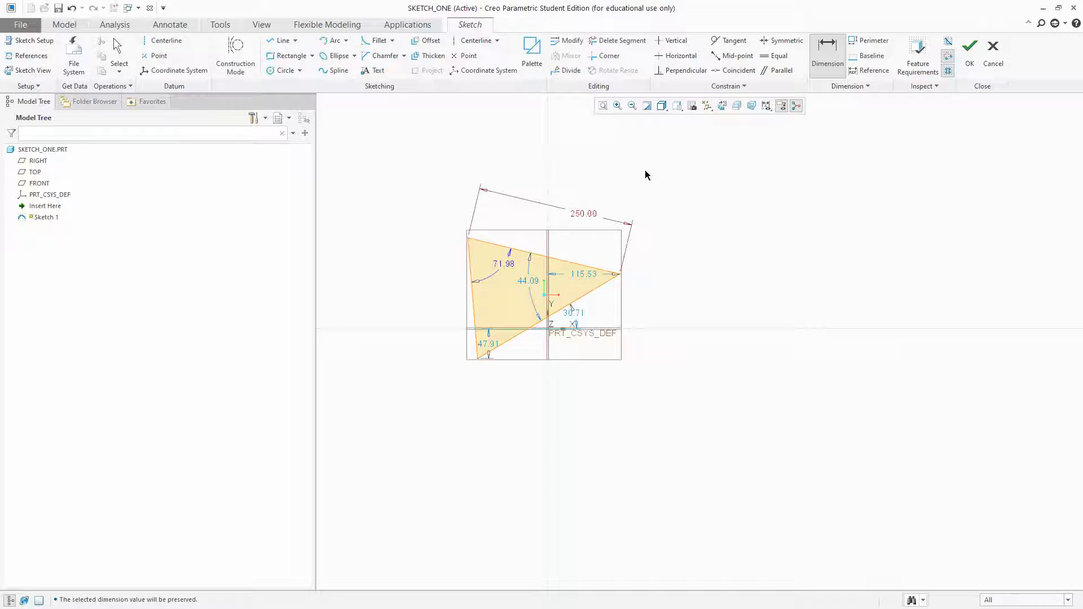
left_click(622, 277)
middle_click(573, 374)
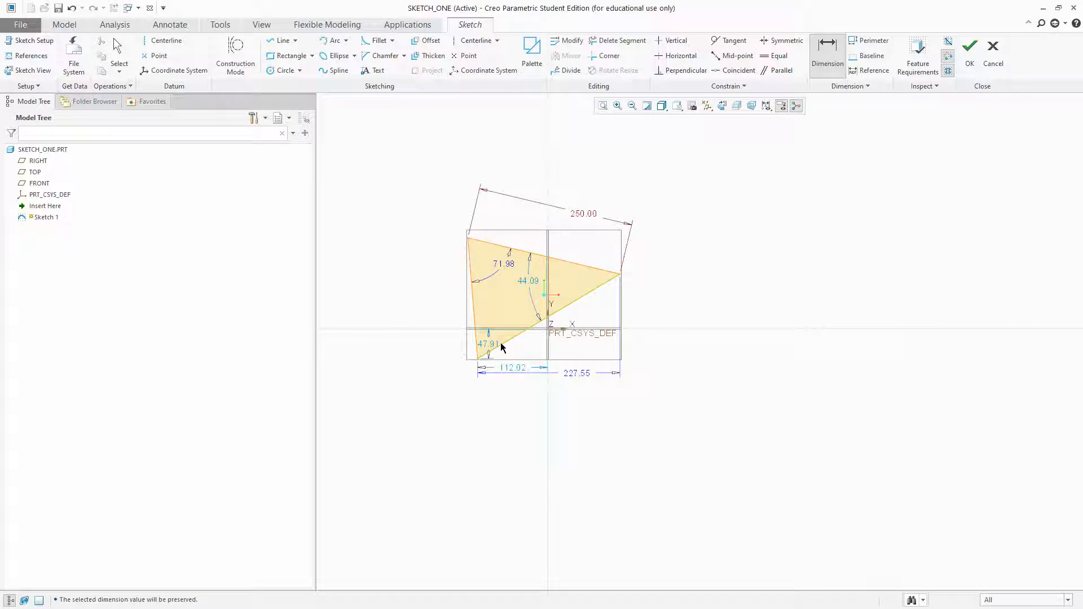
Dimension the angle at the triangle's lower corner and move the horizontal corner-to-corner dimension farther below the triangle.
middle_click(495, 309)
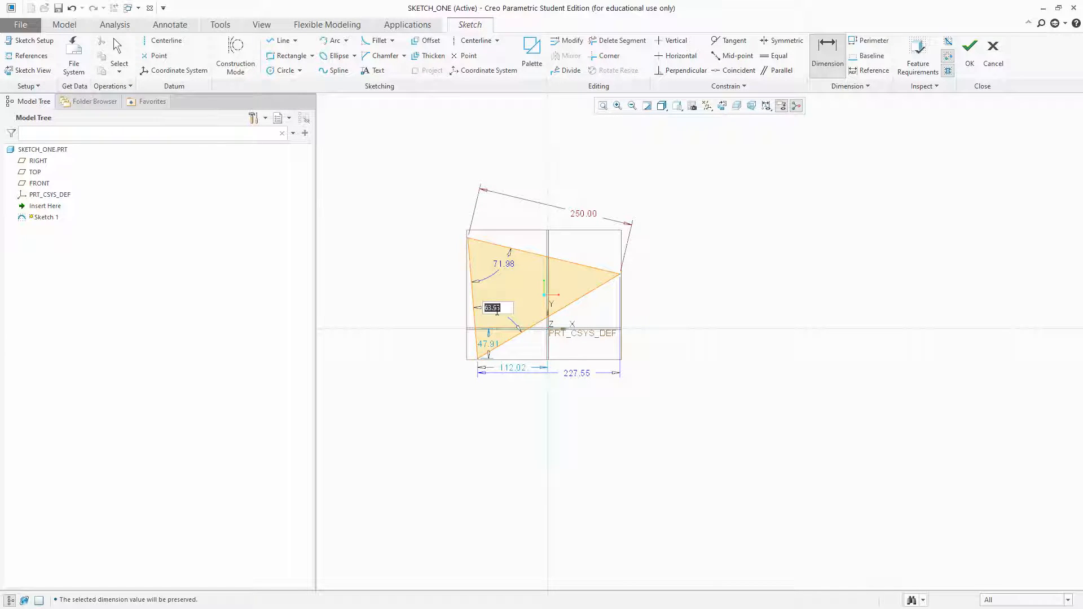
key("Return")
middle_click(682, 250)
left_click_drag(576, 373, 576, 410)
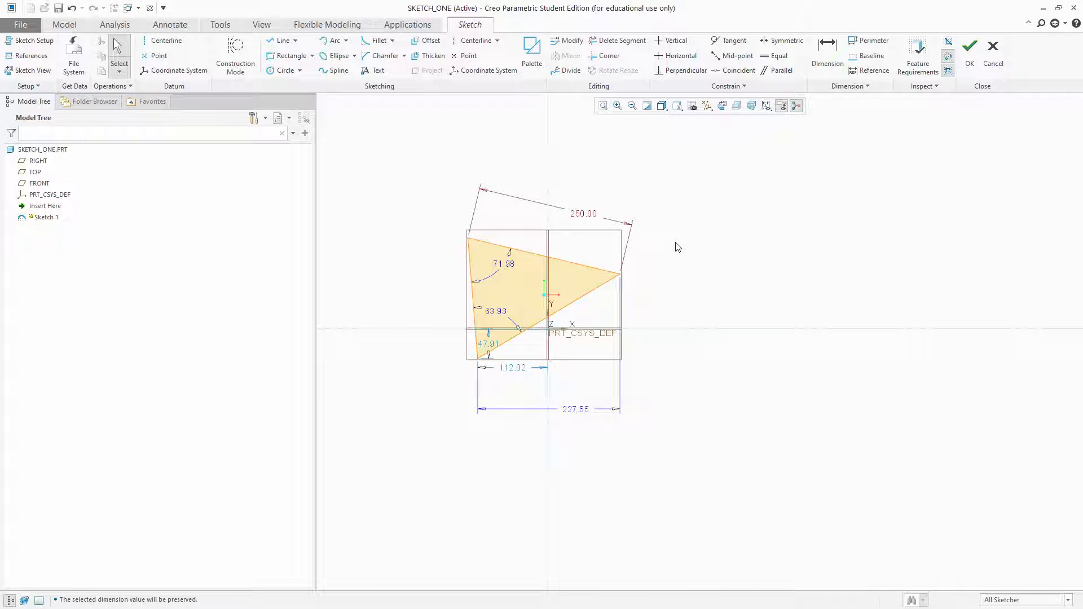
Lock the triangle's upper-left angle dimension and set it to 70 degrees.
left_click(499, 263)
left_click(504, 187)
double_click(508, 265)
type("70")
key("Return")
left_click(859, 220)
left_click(501, 265)
left_click(793, 178)
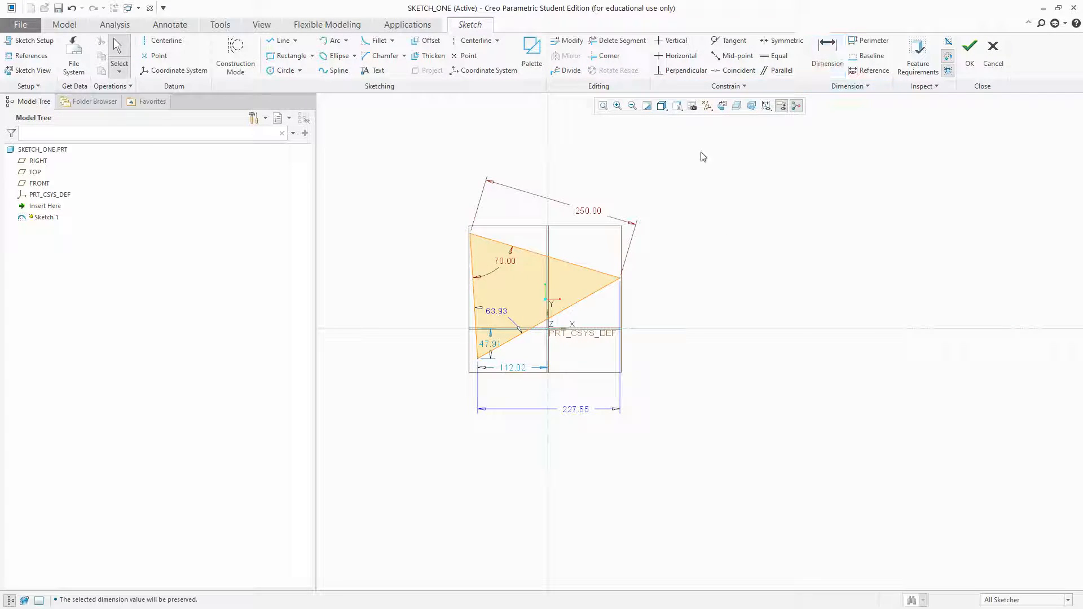
Sketch a circle about 251 in diameter beside the triangle, centred about 450 right of and 224 above the origin.
scroll(490, 310, "up", 3)
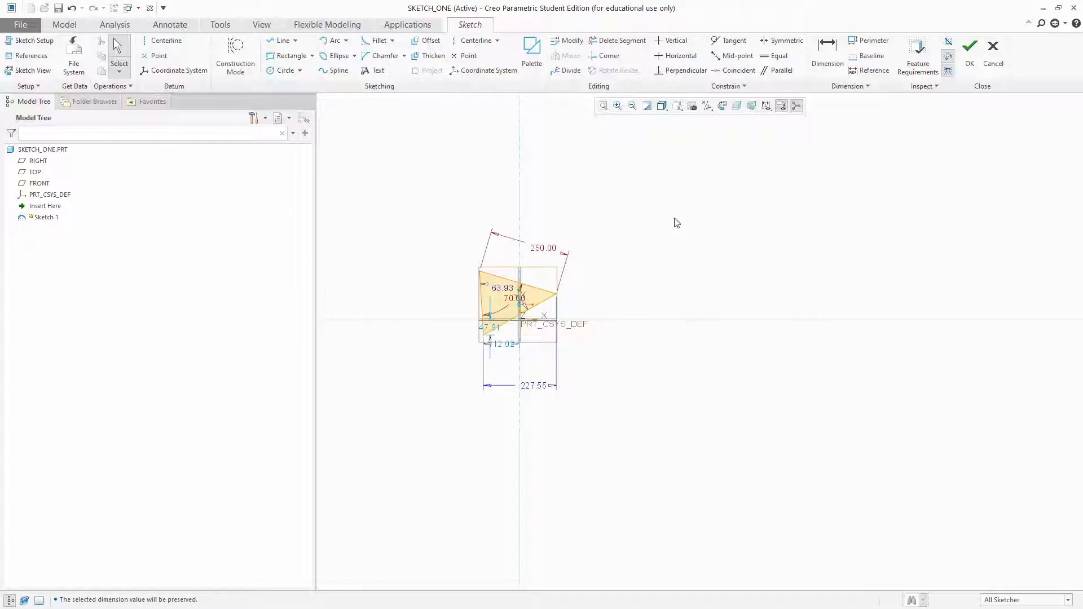
left_click(285, 70)
left_click(663, 249)
left_click(704, 266)
middle_click(732, 203)
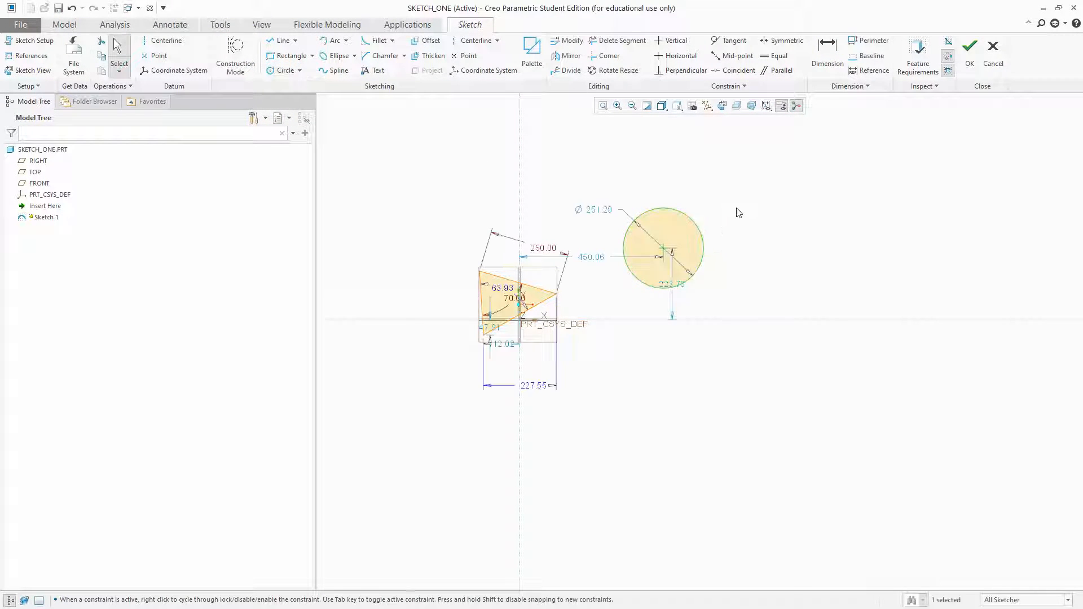
scroll(731, 202, "down", 2)
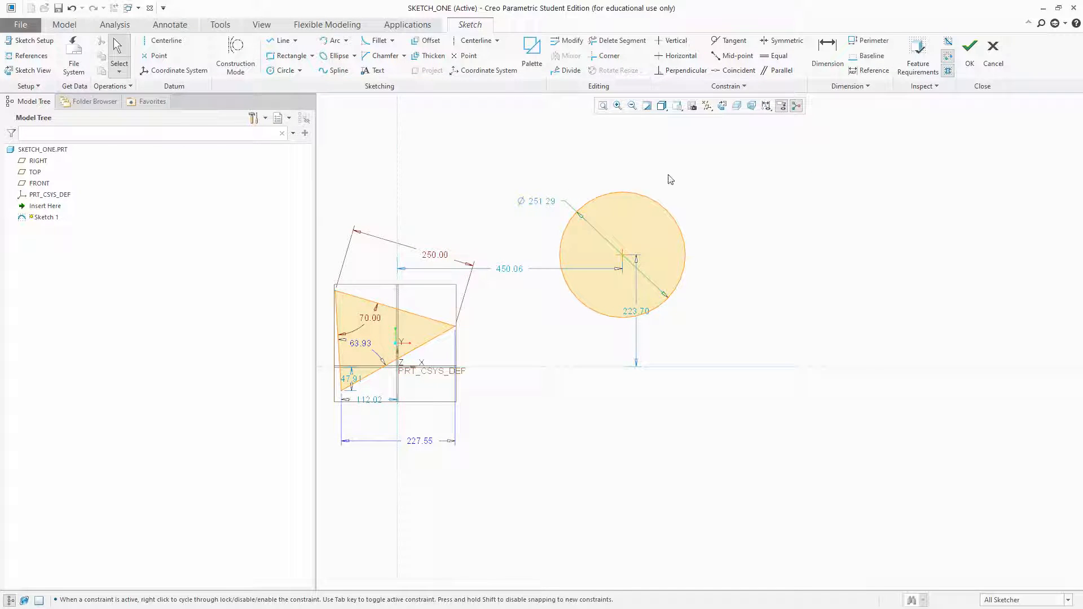
Dimension the circle's diameter, placing the dimension at its upper right.
left_click(839, 49)
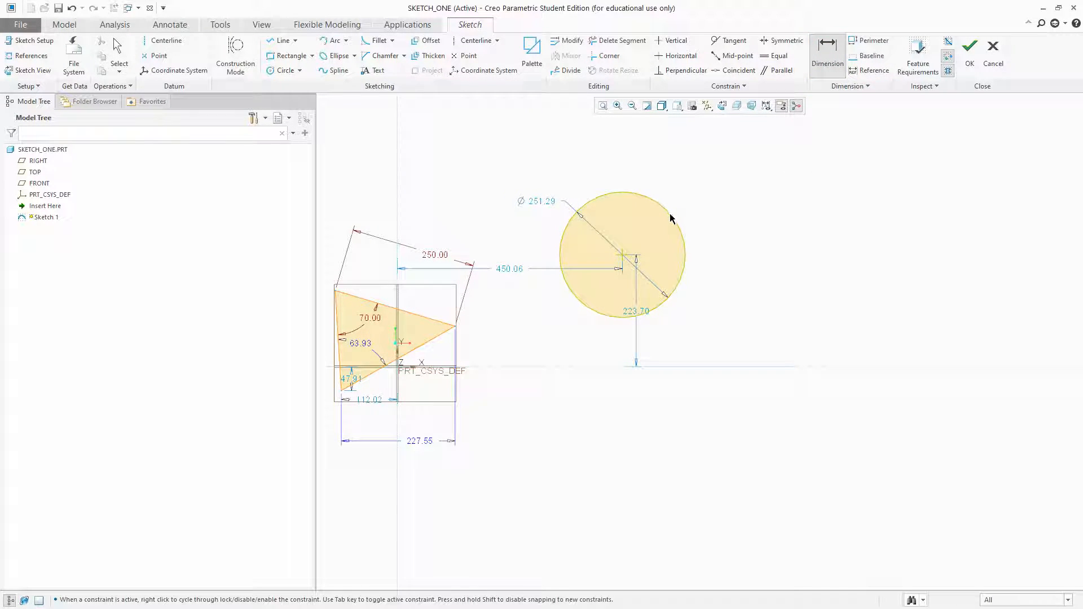
double_click(670, 218)
middle_click(685, 192)
middle_click(731, 166)
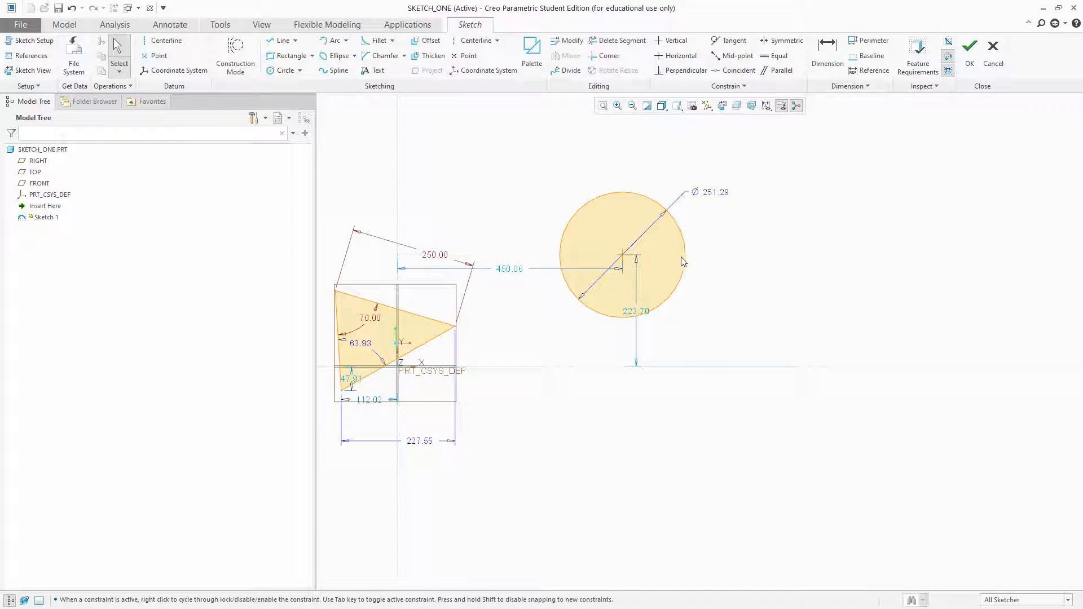
Convert the circle's diameter dimension to a radius dimension and toggle that to a linear dimension.
left_click(723, 194)
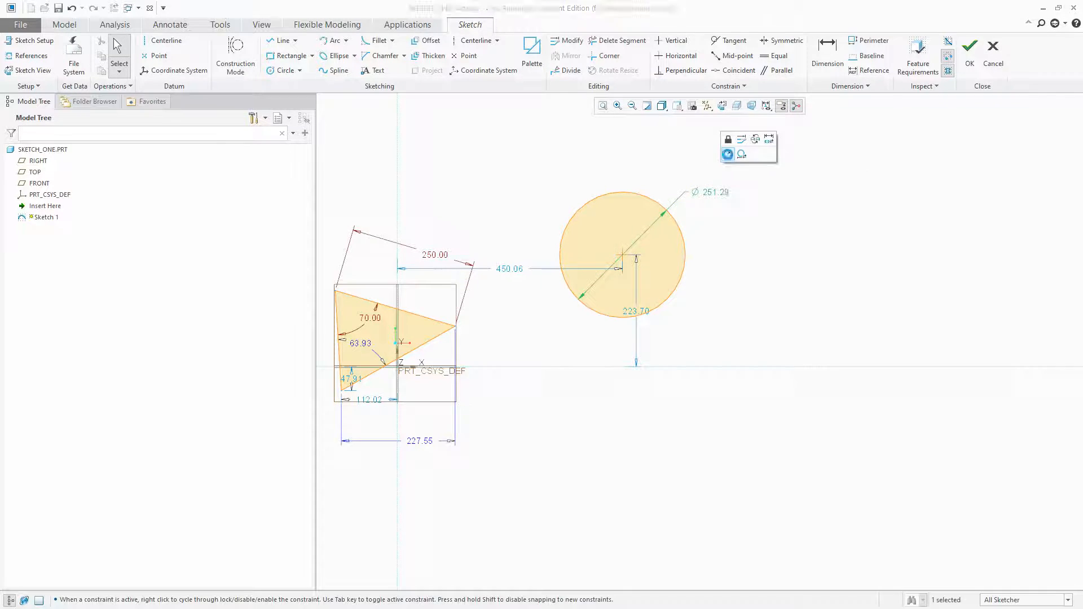
left_click(728, 155)
left_click(716, 193)
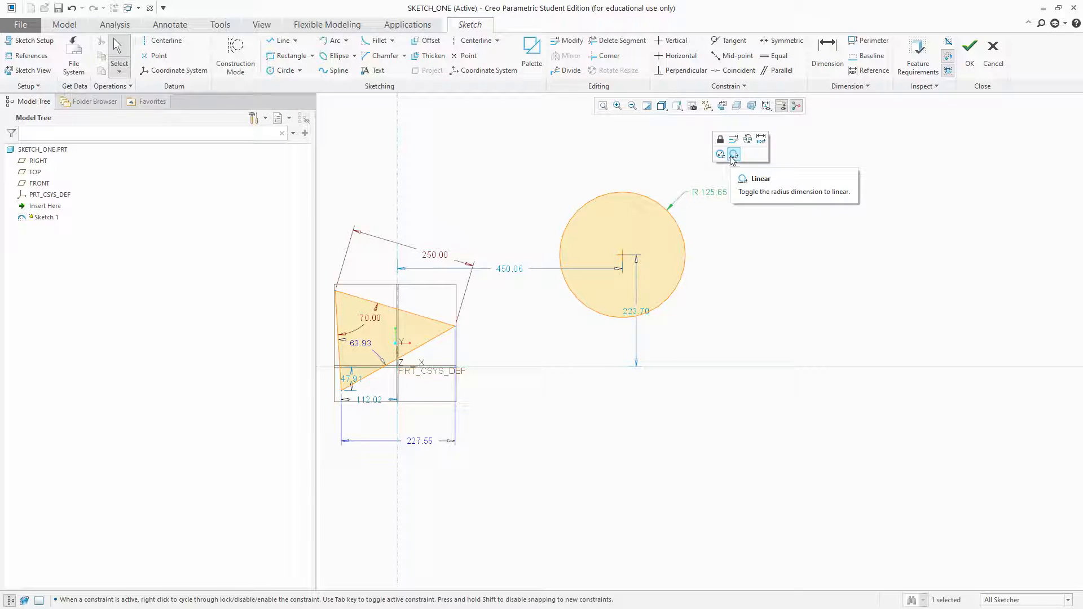
left_click(734, 155)
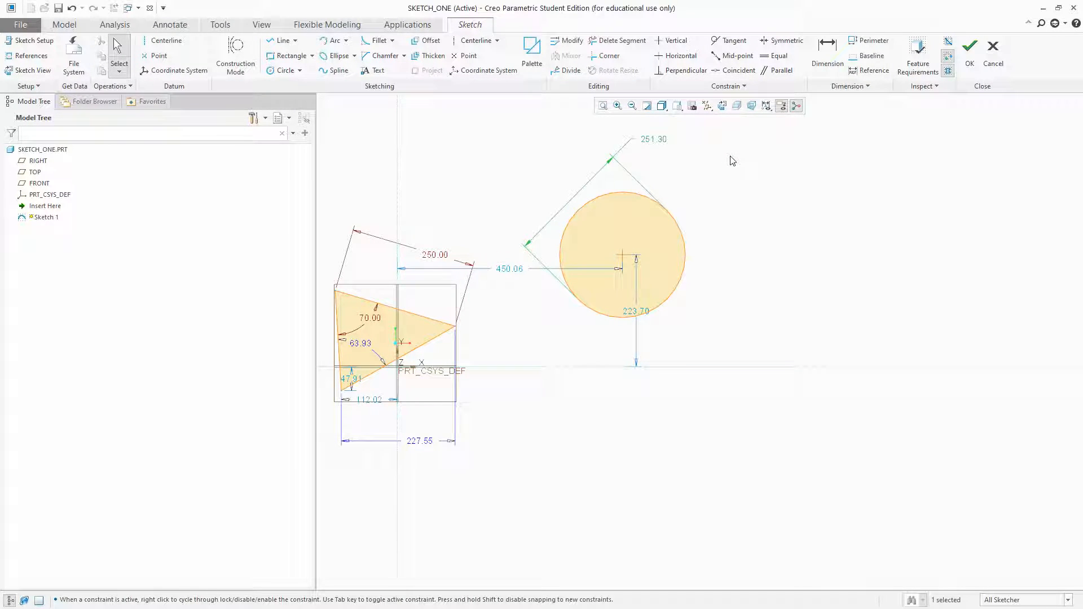
left_click(704, 173)
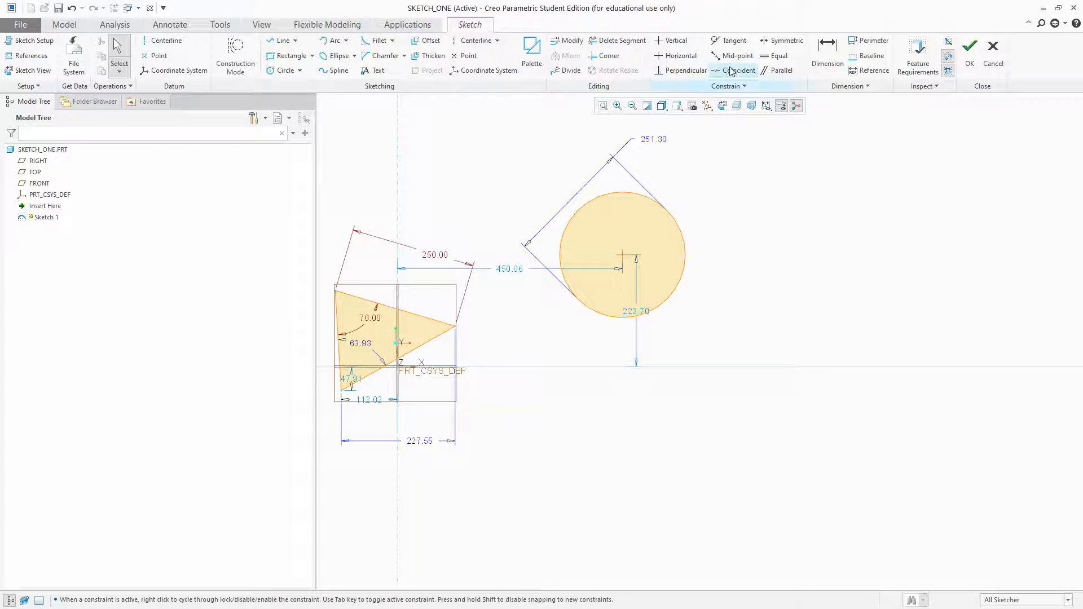
Try to add a radius dimension to the circle alongside its linear dimension, first at its upper right and again at its upper left.
left_click(823, 56)
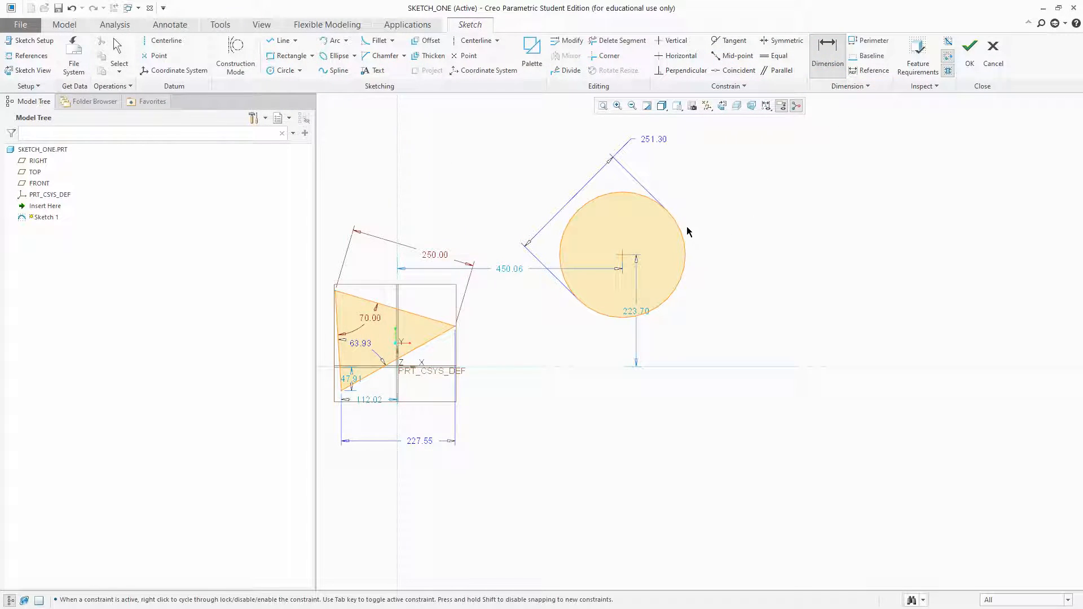
left_click(682, 230)
middle_click(699, 209)
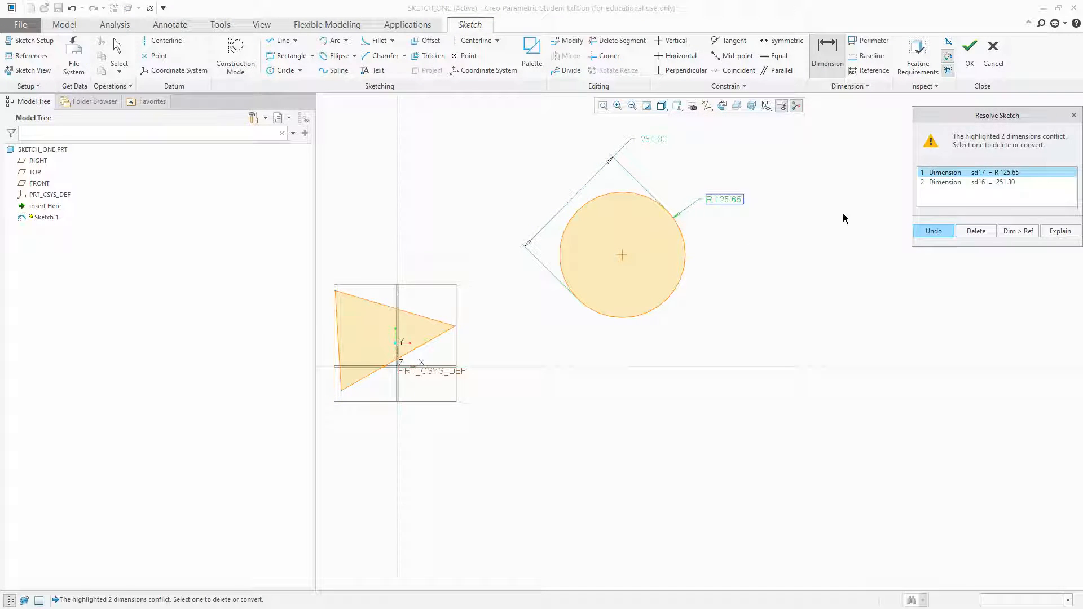
left_click(1074, 115)
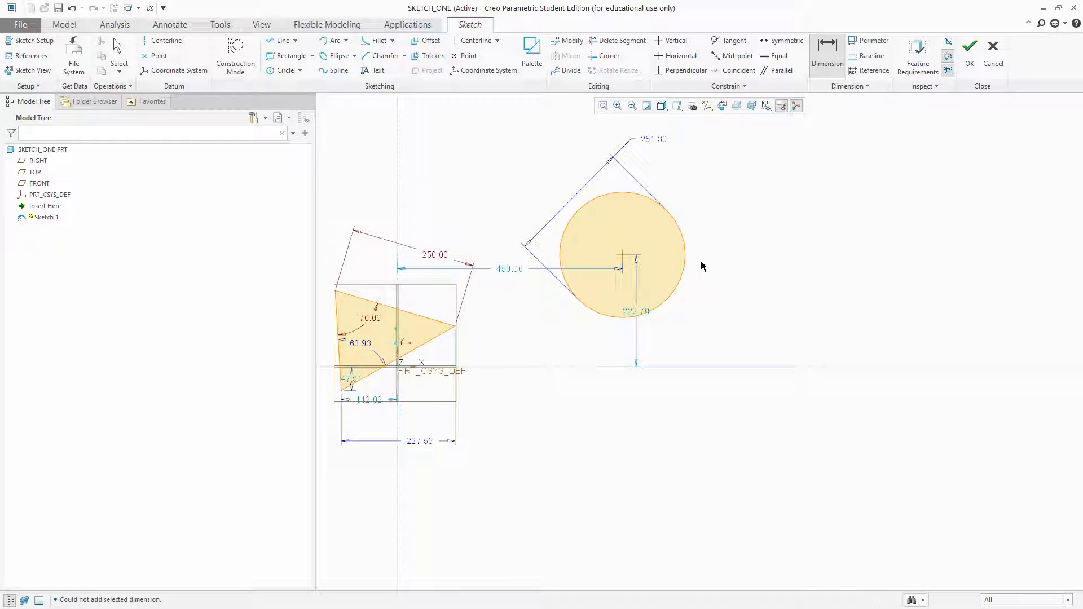
left_click(666, 217)
middle_click(507, 193)
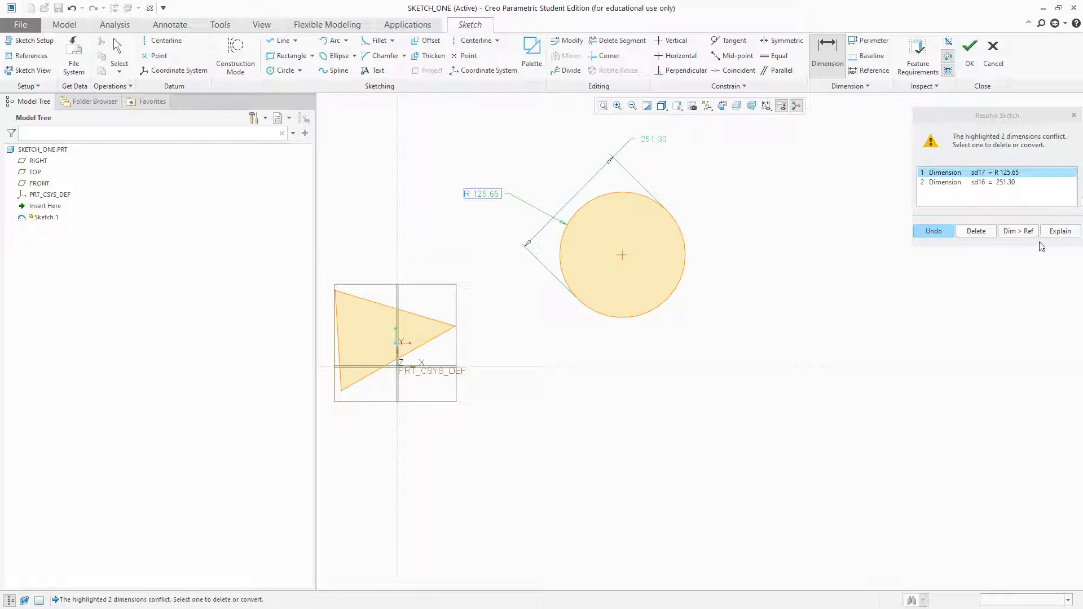
left_click(1074, 115)
middle_click(742, 203)
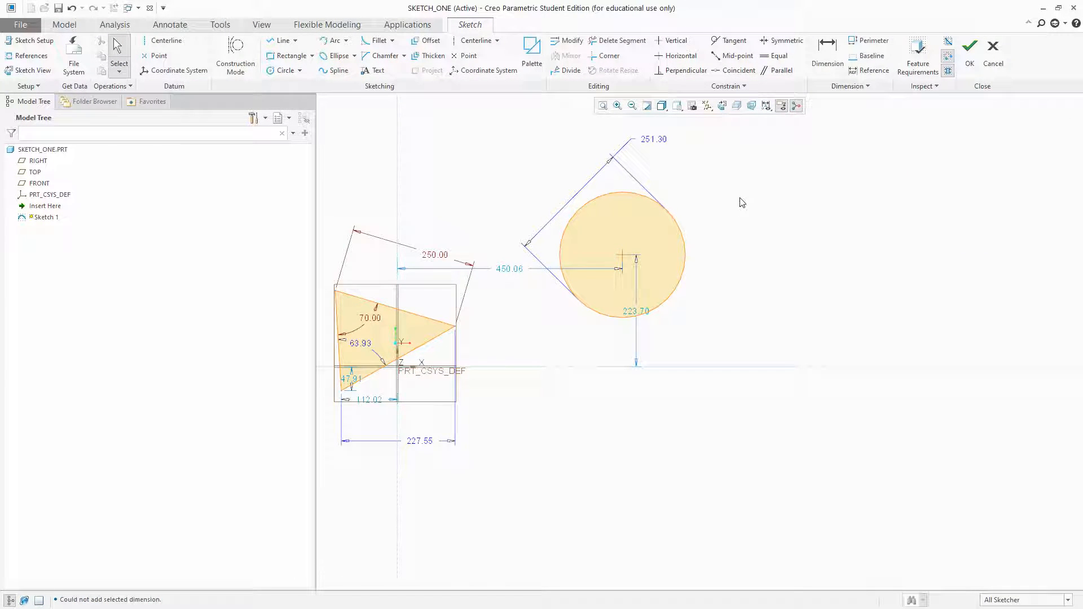
Sketch a three-point arc of about 193 radius to the right of the circle, with both ends level with the circle's centre.
left_click(331, 43)
left_click(742, 255)
left_click(912, 255)
left_click(875, 217)
middle_click(951, 186)
scroll(924, 242, "up", 3)
scroll(750, 225, "down", 4)
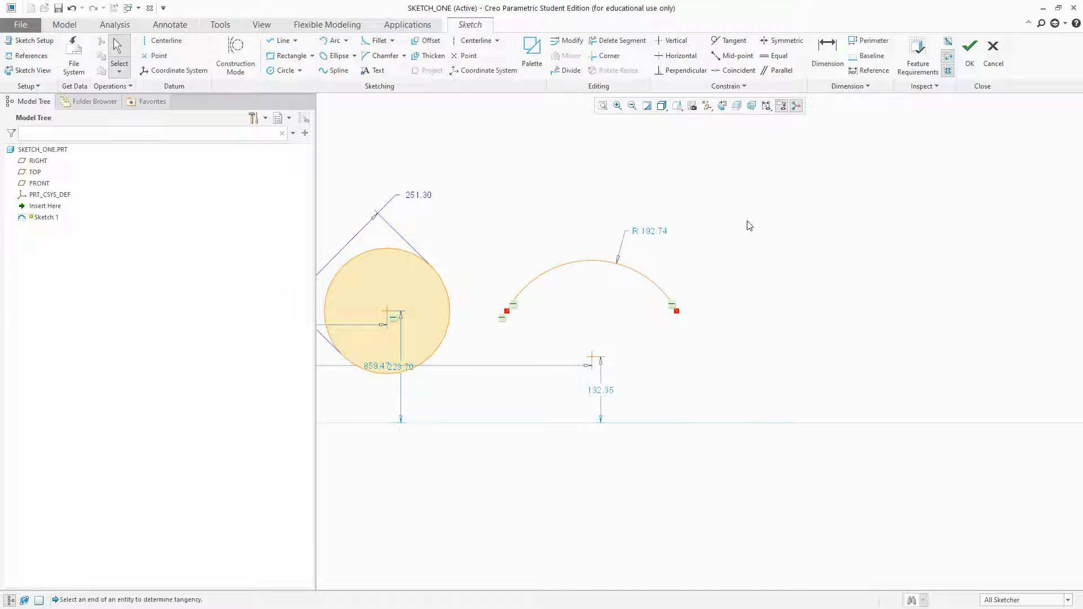
Convert the arc's radius dimension to a diameter dimension and accept the current value.
scroll(581, 280, "down", 2)
left_click(676, 217)
left_click(685, 142)
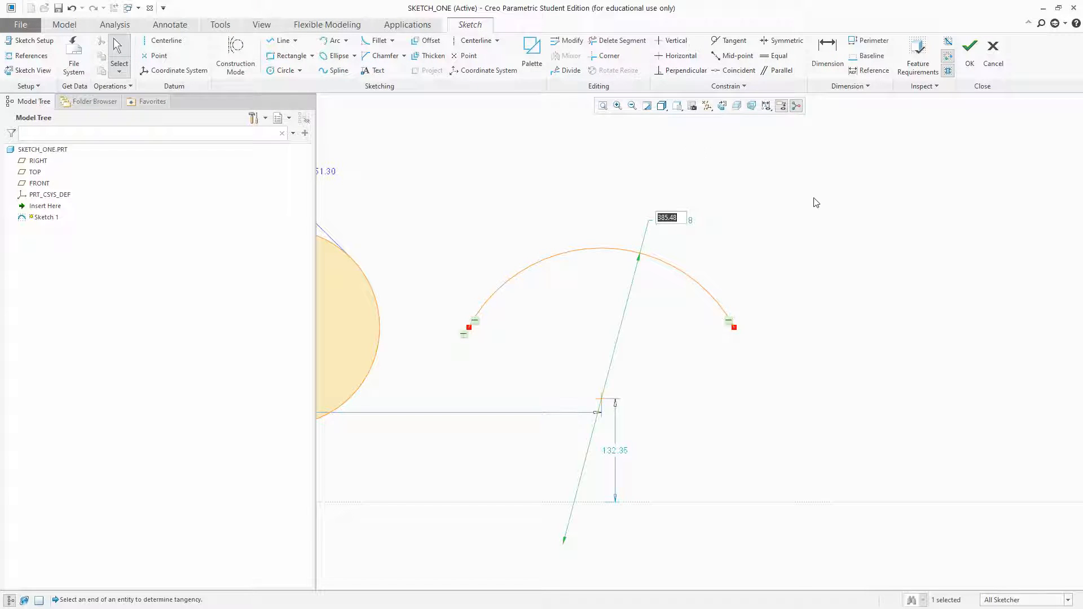
left_click(741, 225)
Dimension the horizontal distance between the arc's two endpoints, placed above the arc, and delete that dimension again.
left_click(827, 54)
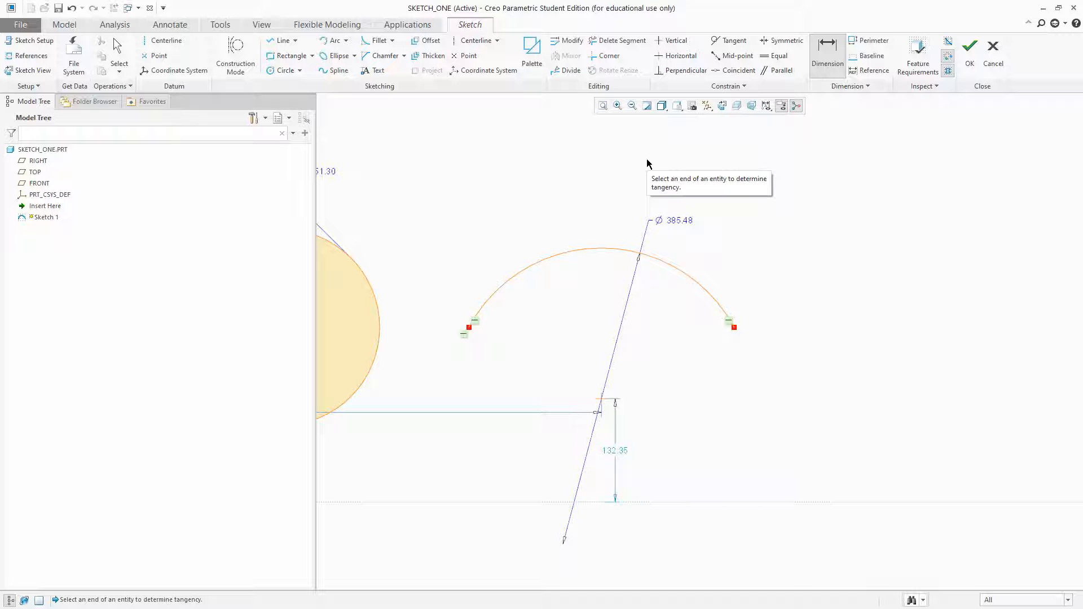
left_click(732, 326)
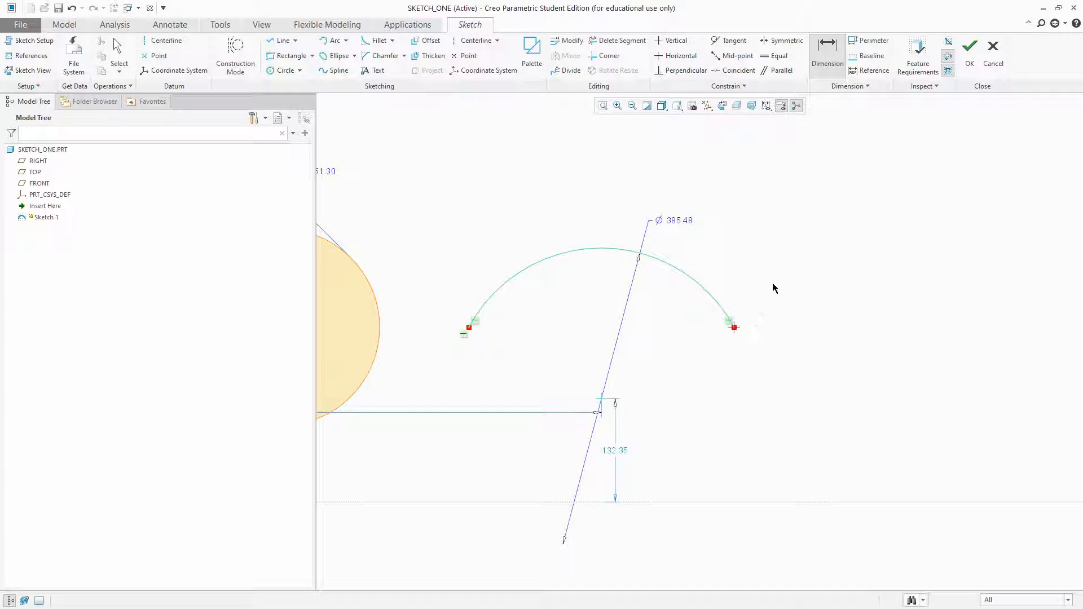
middle_click(591, 192)
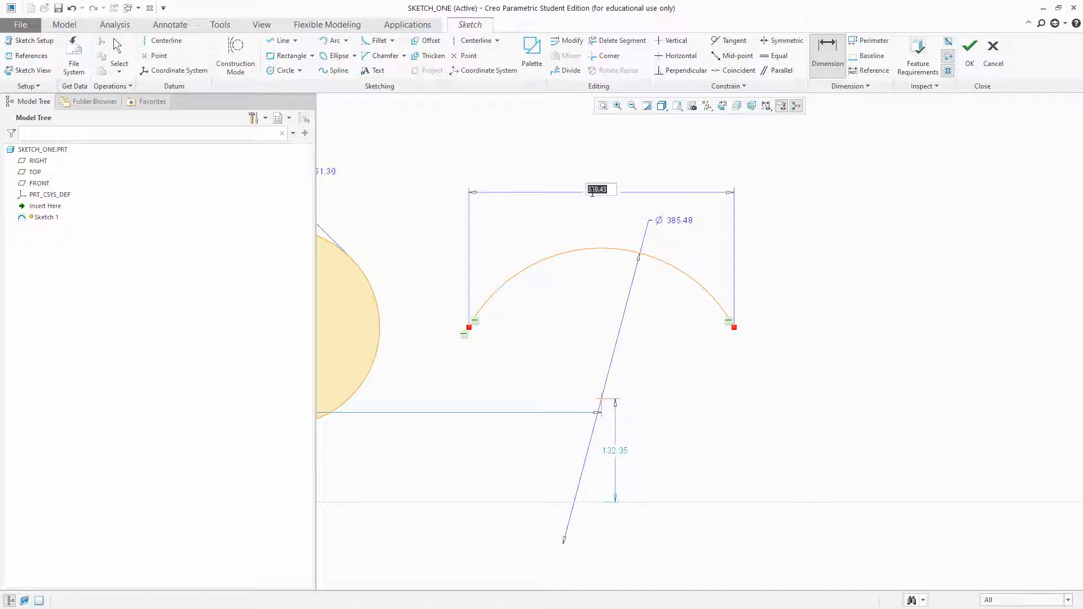
key("Return")
left_click(606, 192)
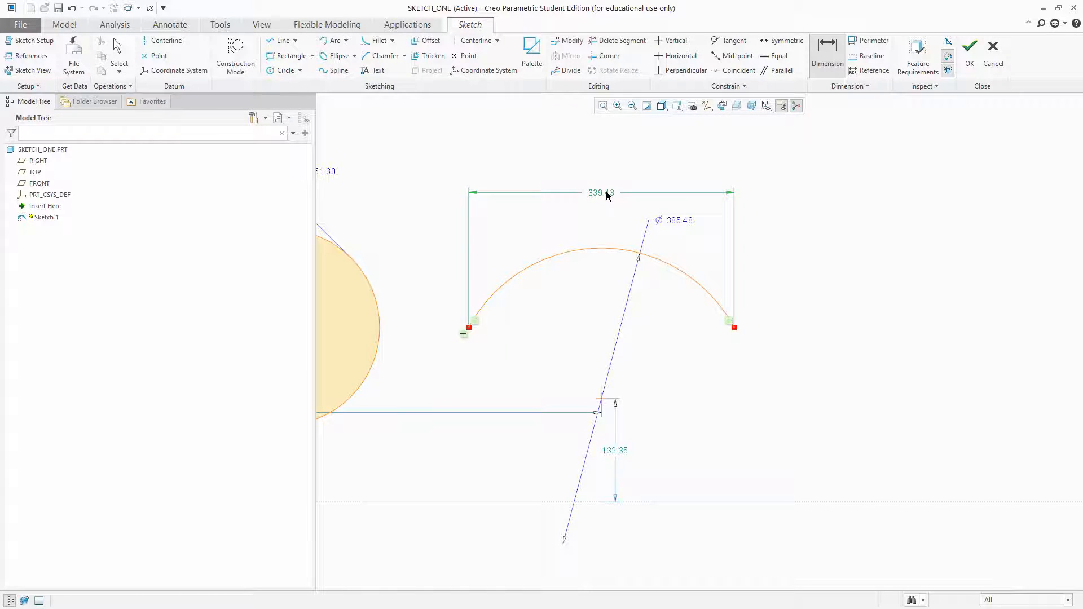
middle_click(627, 154)
left_click(629, 147)
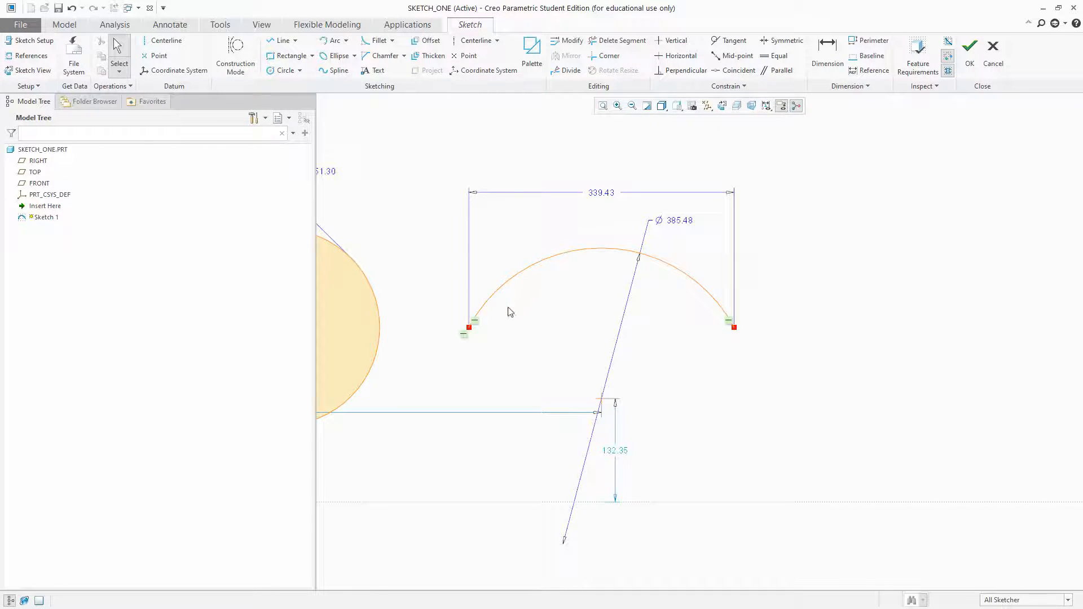
left_click(623, 193)
key("Delete")
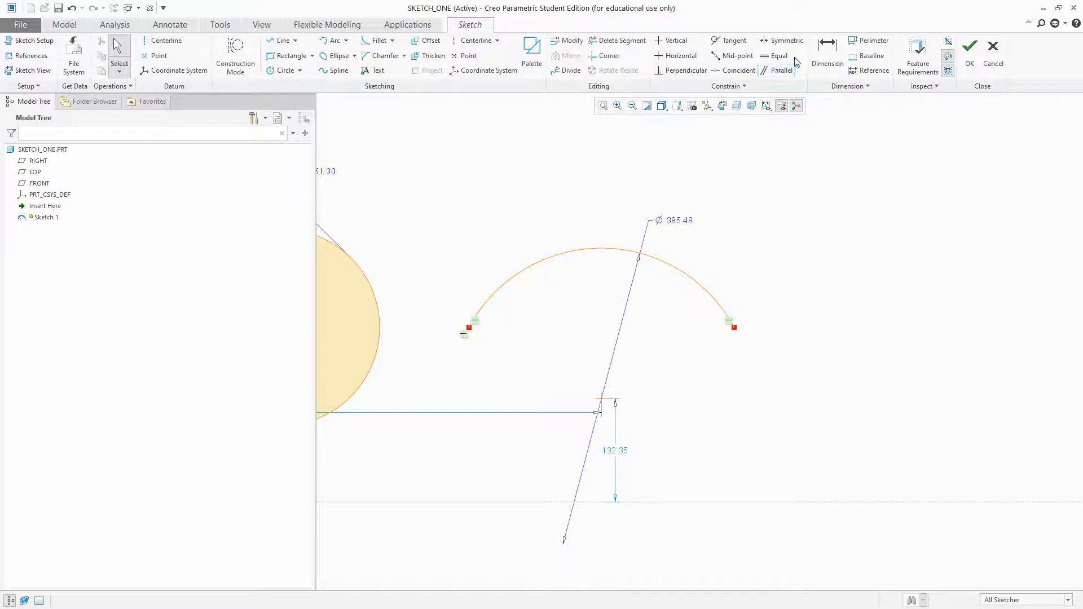
Add an arc-length dimension to the arc between its two endpoints, placed just above the curve.
left_click(828, 54)
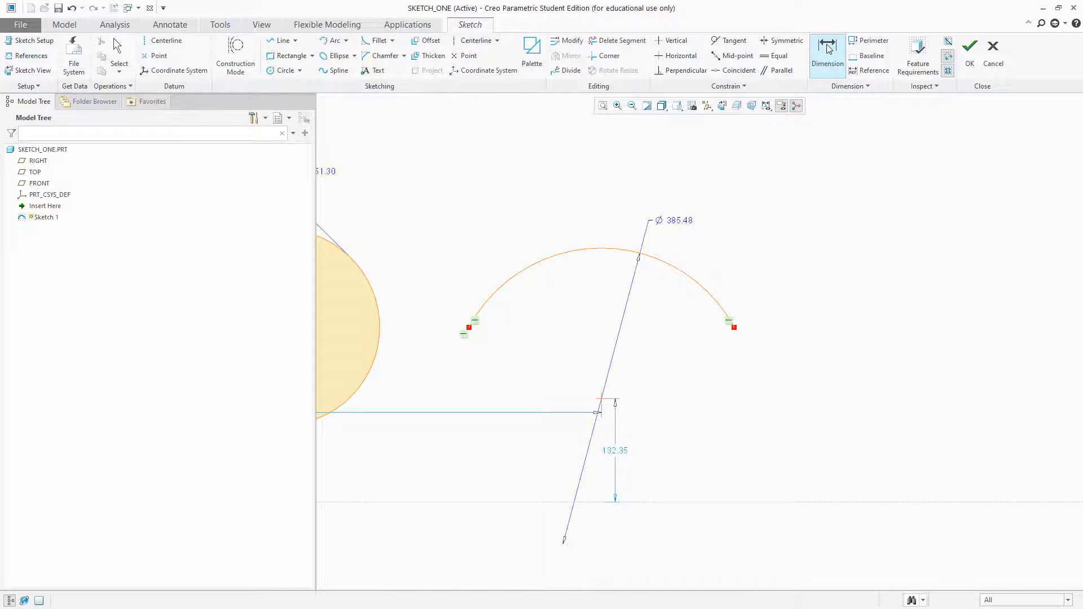
left_click(675, 269)
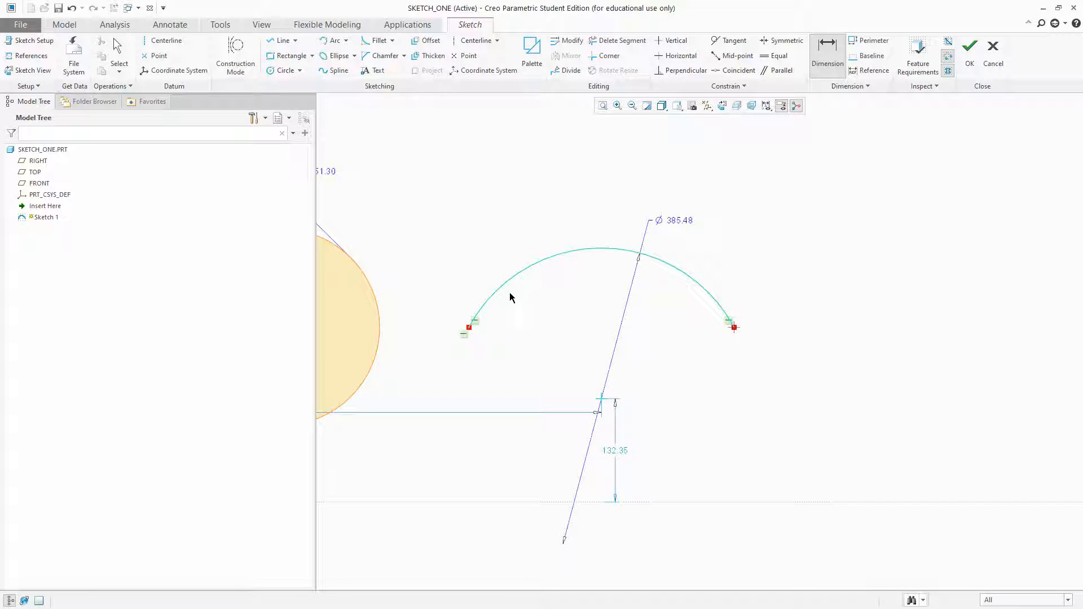
left_click(470, 331)
middle_click(589, 233)
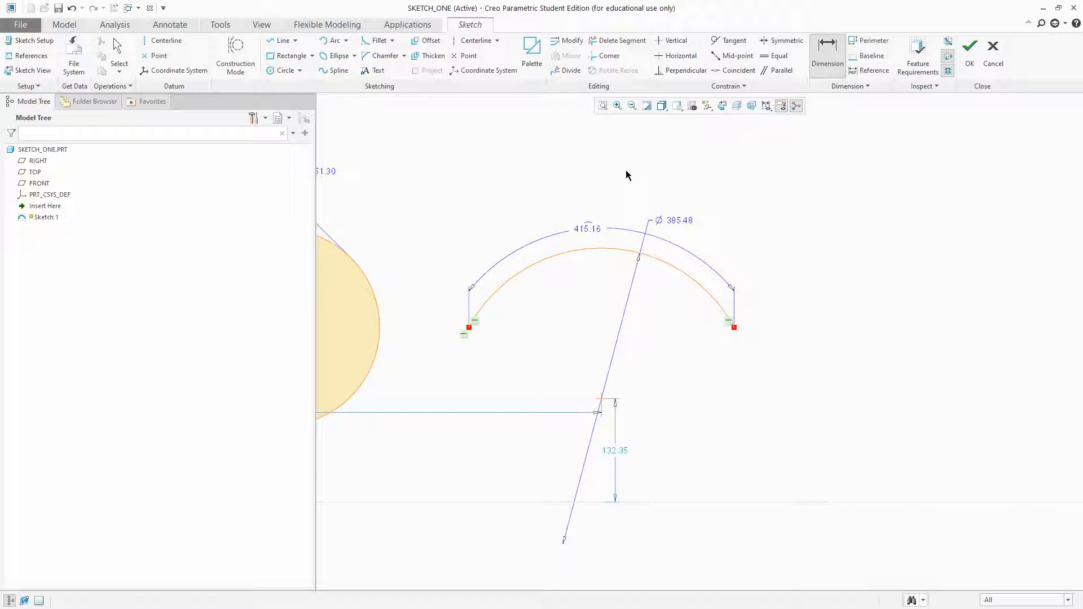
Set both the arc's length dimension and its diameter dimension to 400.
double_click(596, 234)
type("400")
key("Return")
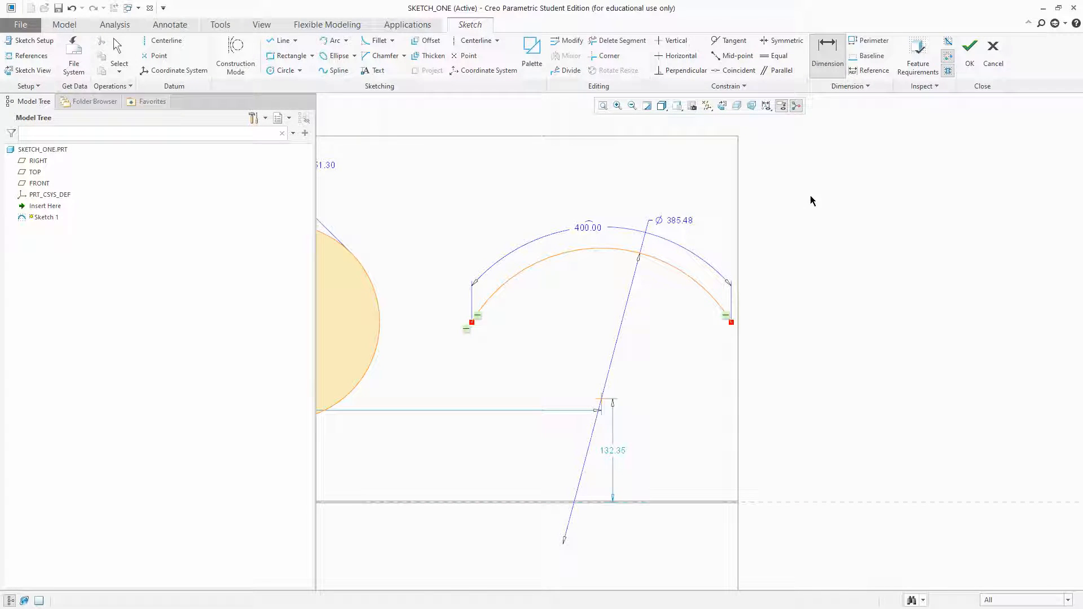
double_click(681, 220)
type("400")
key("Return")
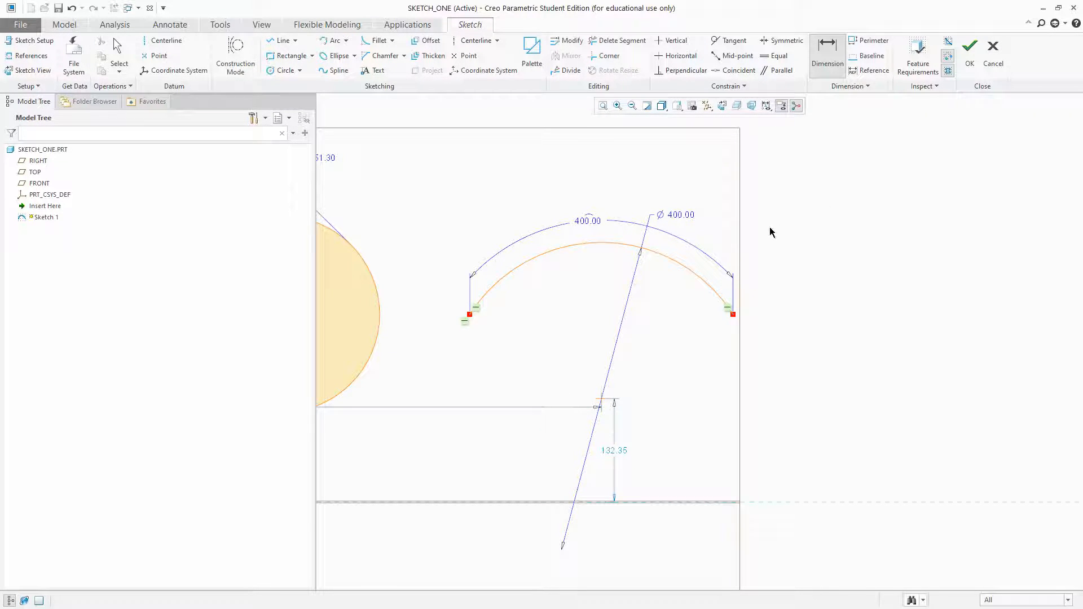
middle_click(679, 337)
middle_click(824, 206)
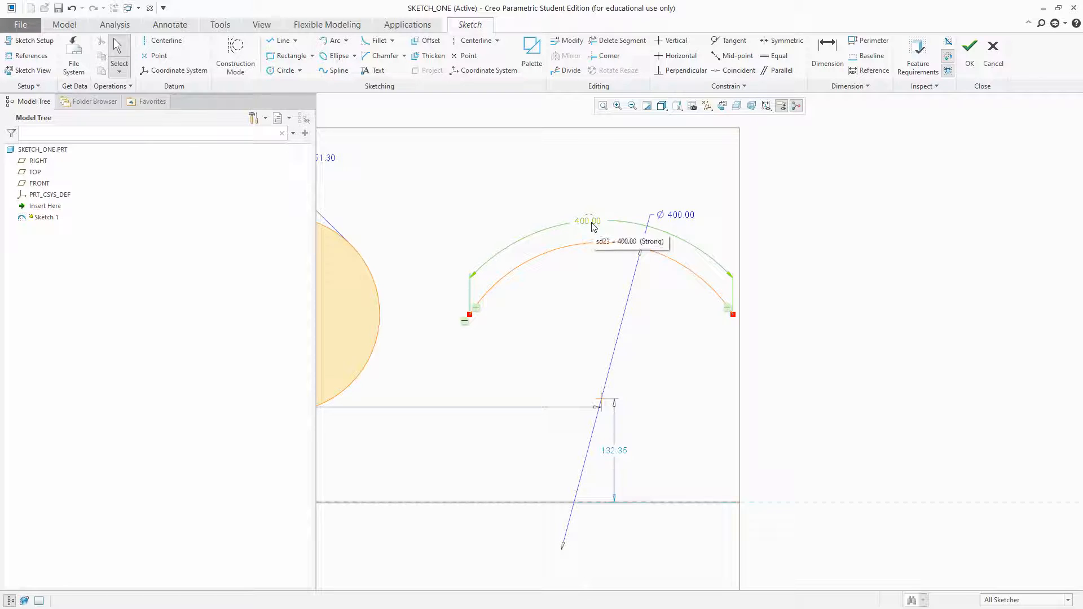
Review the dimensions on the triangle, circle and arc across the whole sketch.
scroll(801, 237, "up", 4)
scroll(613, 245, "down", 1)
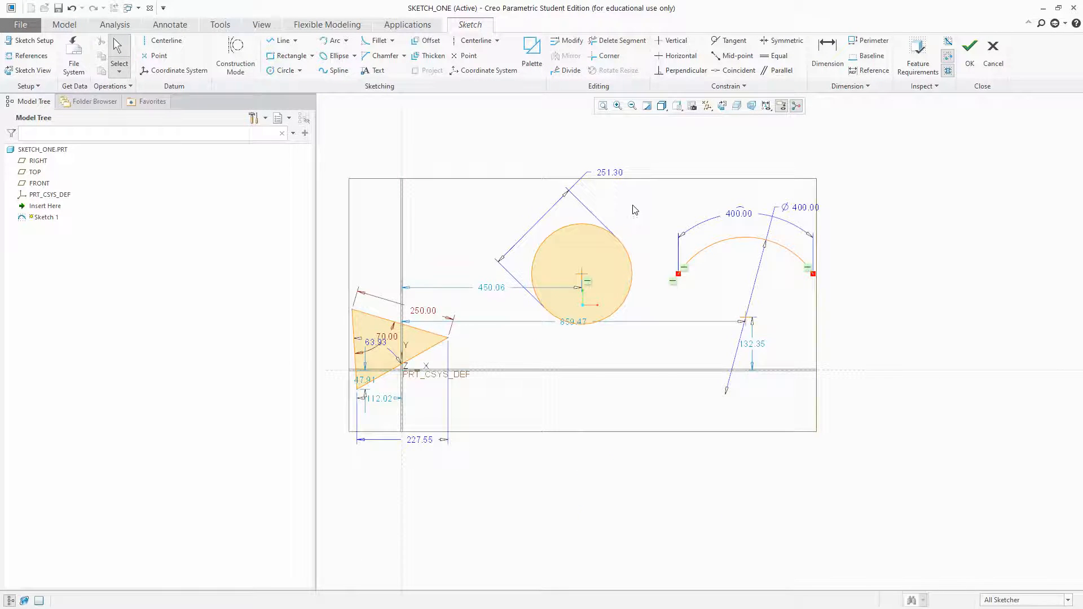
scroll(634, 225, "up", 2)
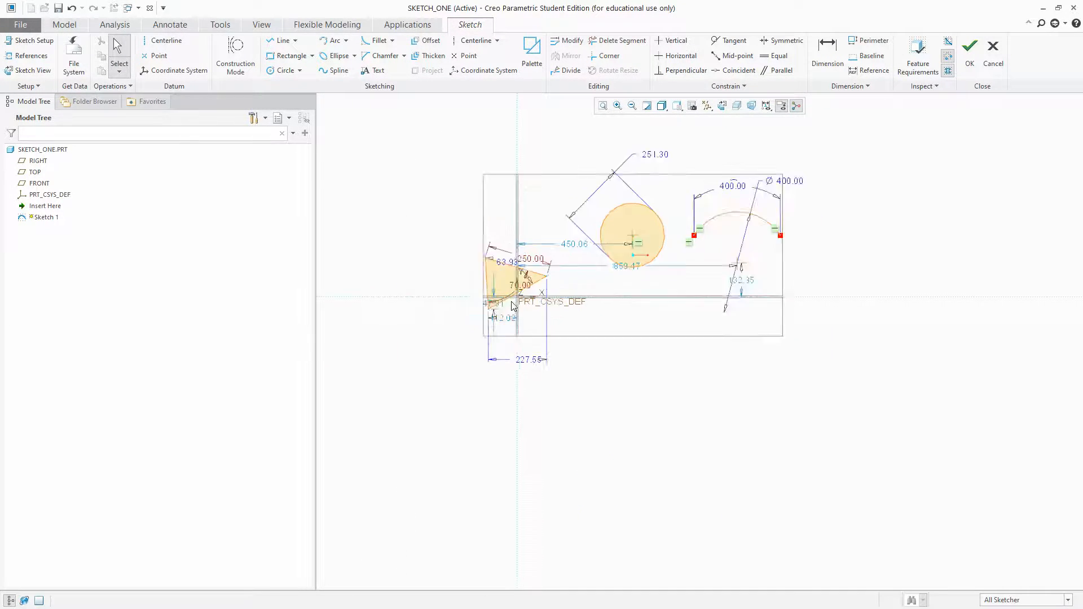
scroll(534, 292, "down", 4)
scroll(534, 294, "up", 2)
scroll(536, 287, "down", 2)
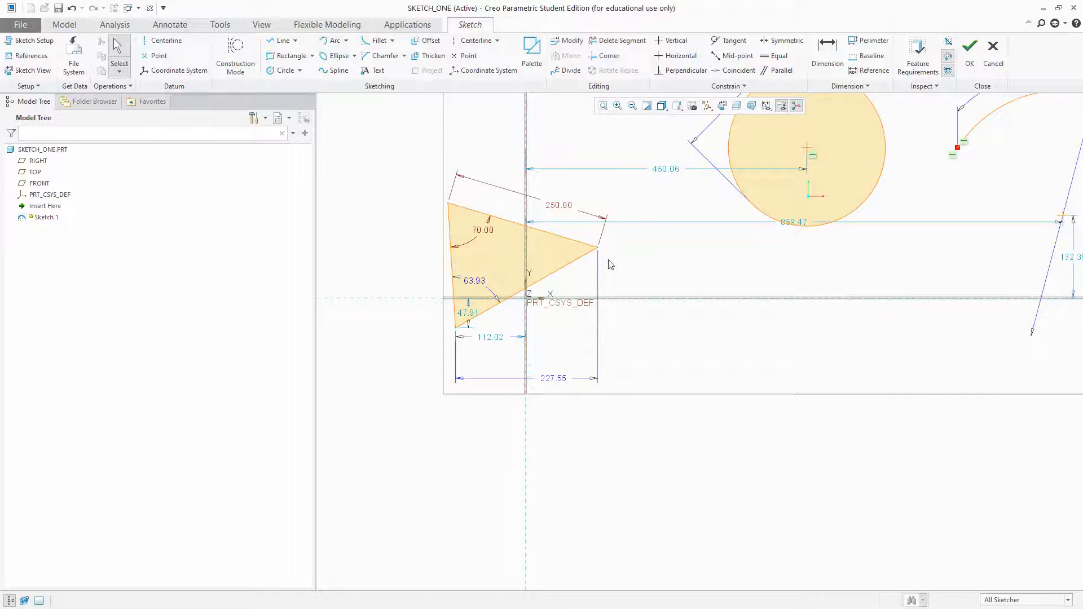
scroll(483, 229, "up", 3)
scroll(779, 169, "down", 4)
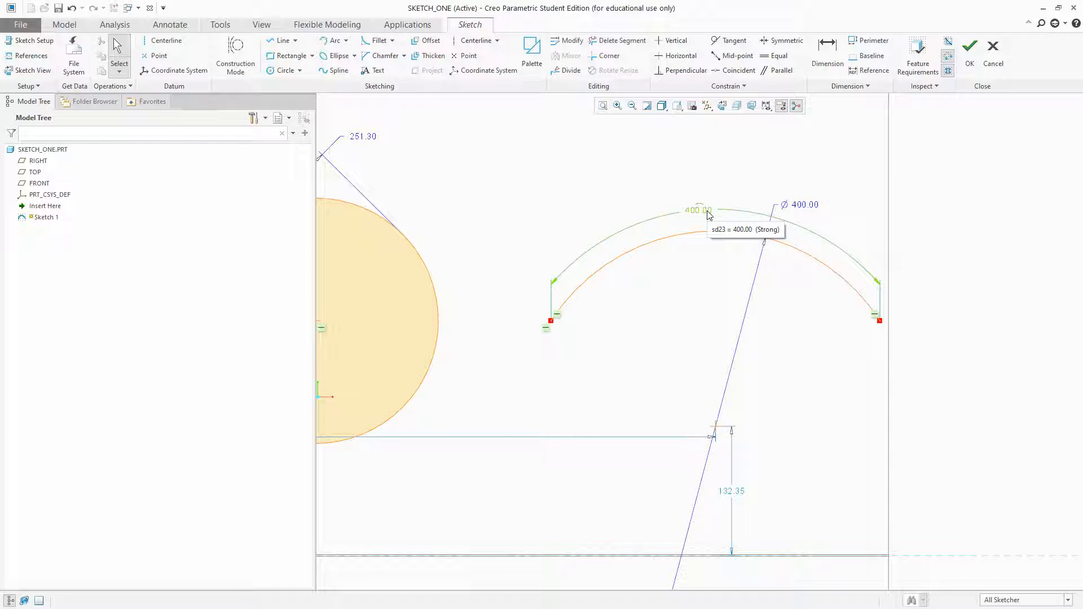
Delete the triangle, circle and arc together with all their dimensions and constraints.
scroll(697, 208, "up", 4)
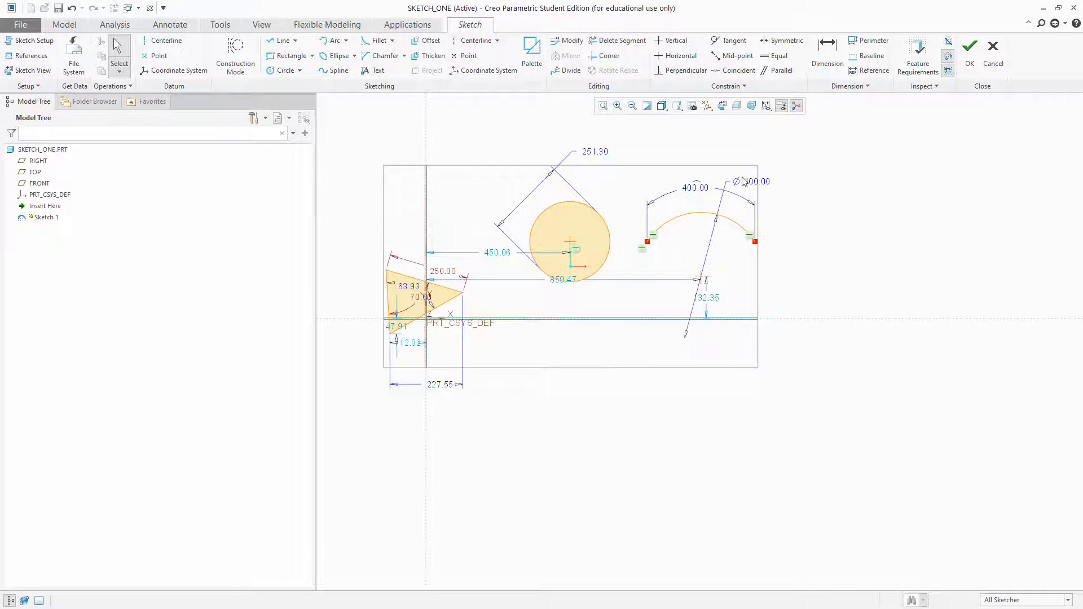
mouse_move(748, 191)
left_mouse_down()
mouse_move(719, 230)
mouse_move(380, 356)
left_mouse_up()
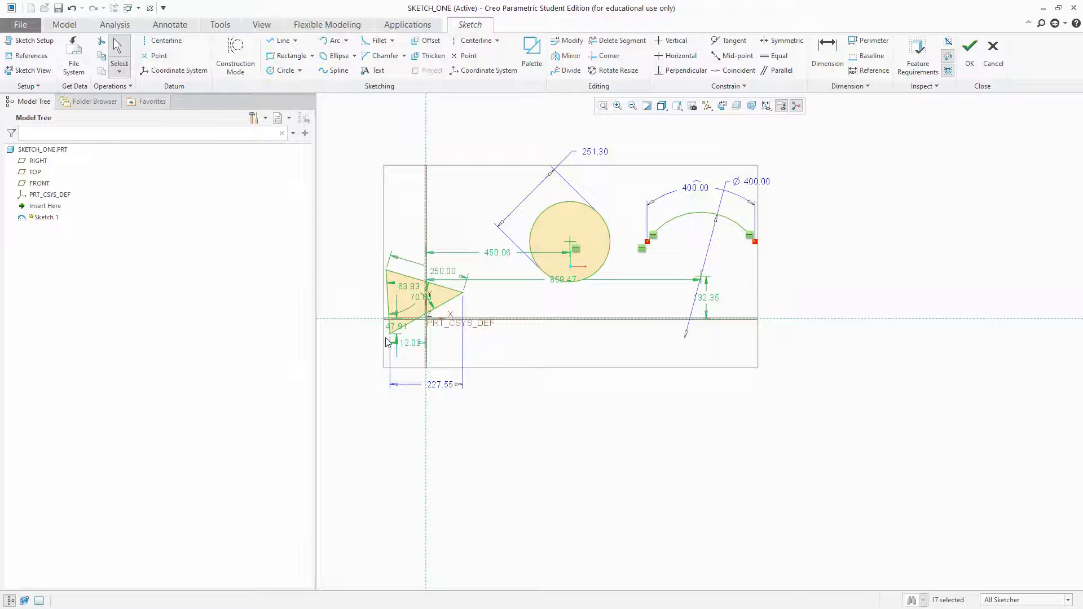
key("Delete")
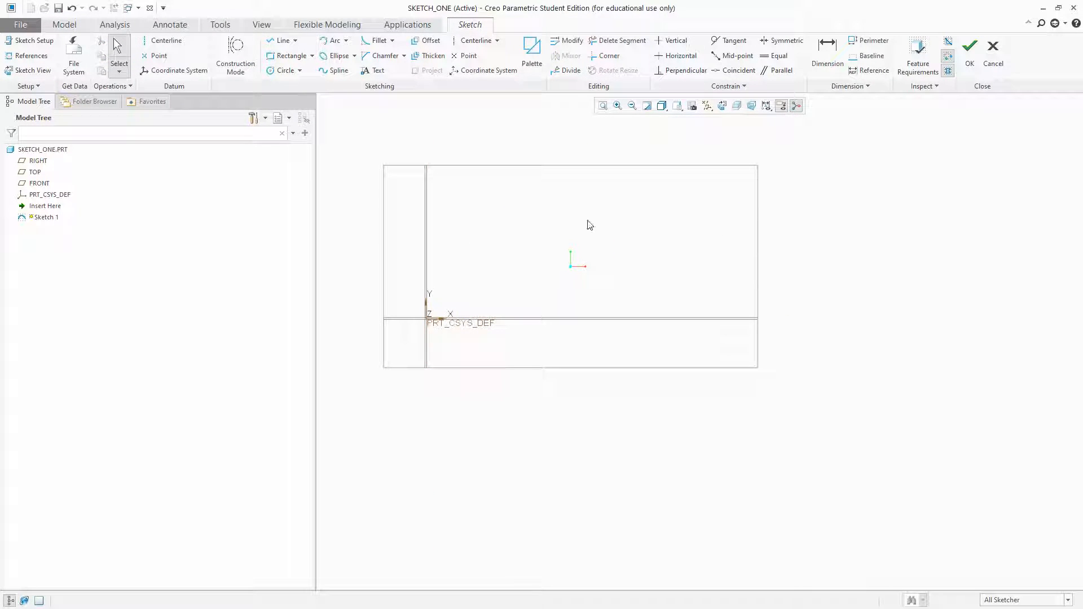
Add the vertical and horizontal datum planes through the origin as sketch references.
scroll(677, 260, "down", 3)
left_click(27, 55)
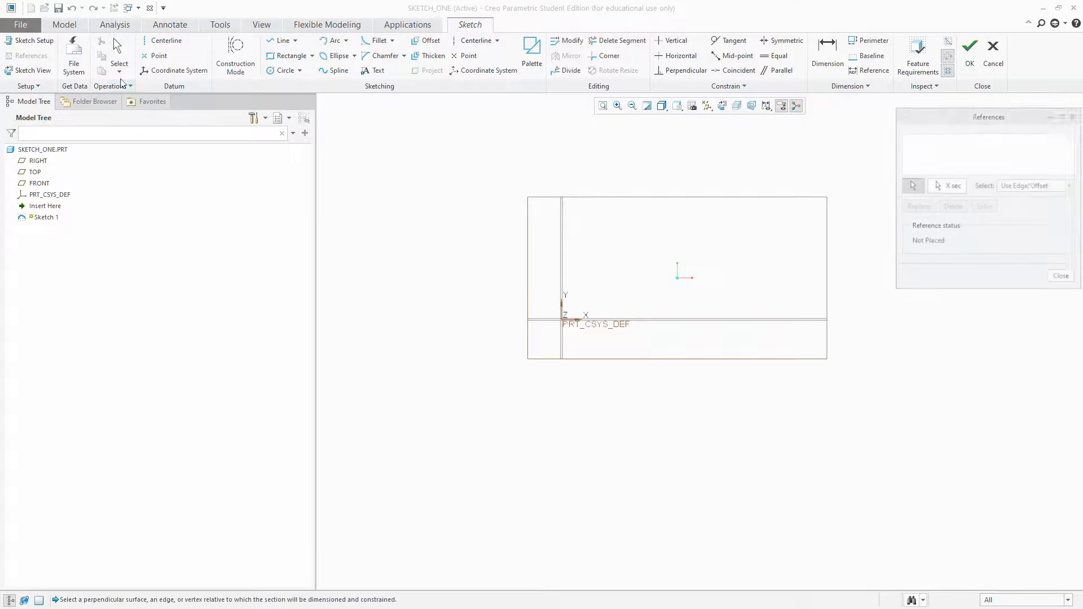
left_click(562, 278)
left_click(641, 320)
left_click(1063, 285)
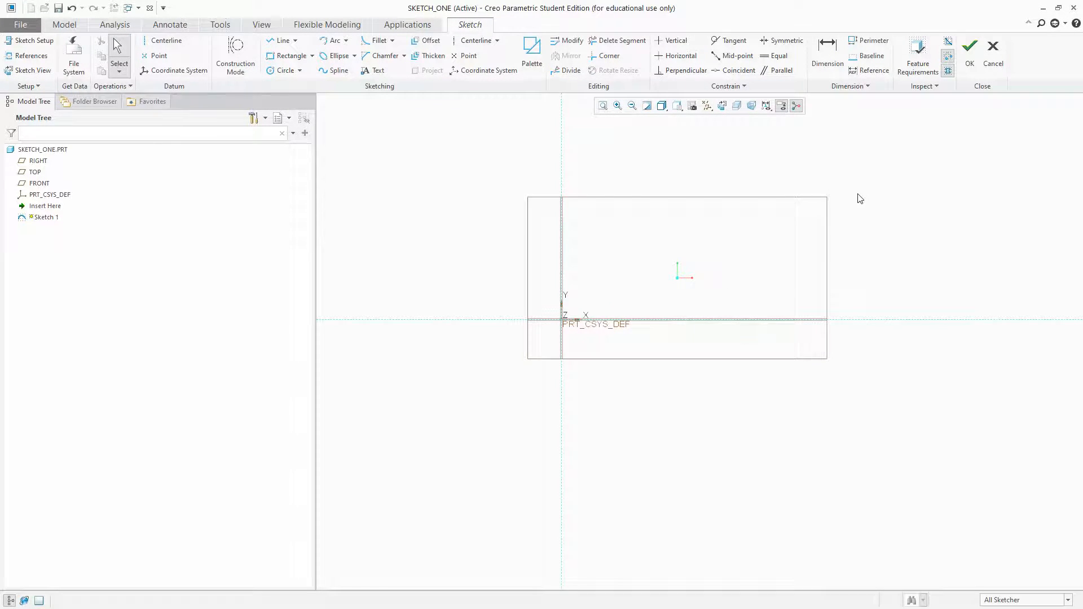
Sketch an open chain of three lines above the origin: about 368 up, 441 across and 207 down.
scroll(790, 248, "down", 2)
scroll(756, 251, "up", 3)
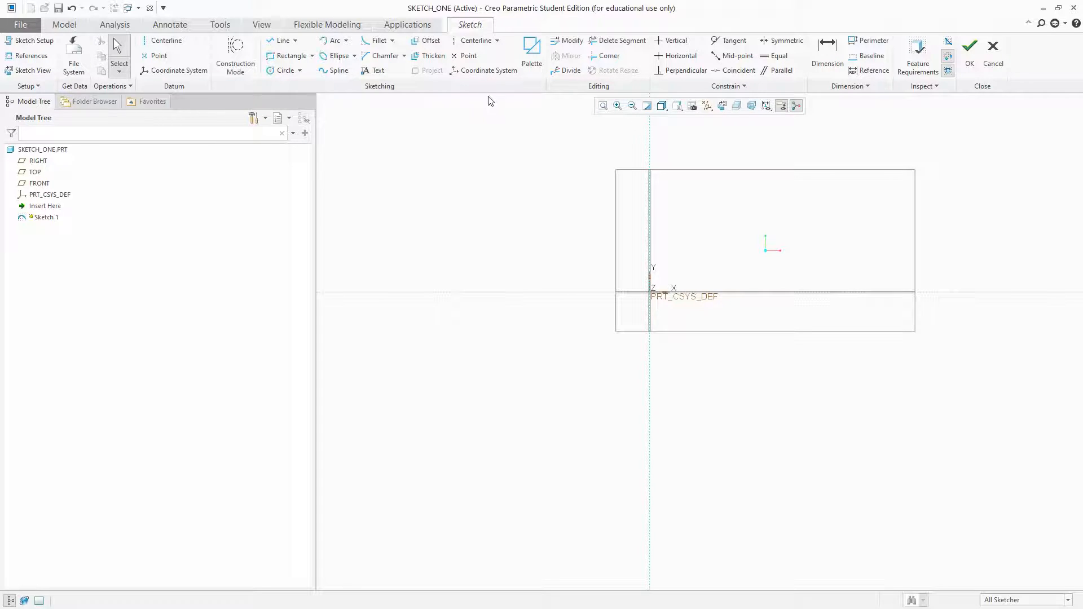
scroll(544, 225, "down", 3)
scroll(631, 193, "up", 3)
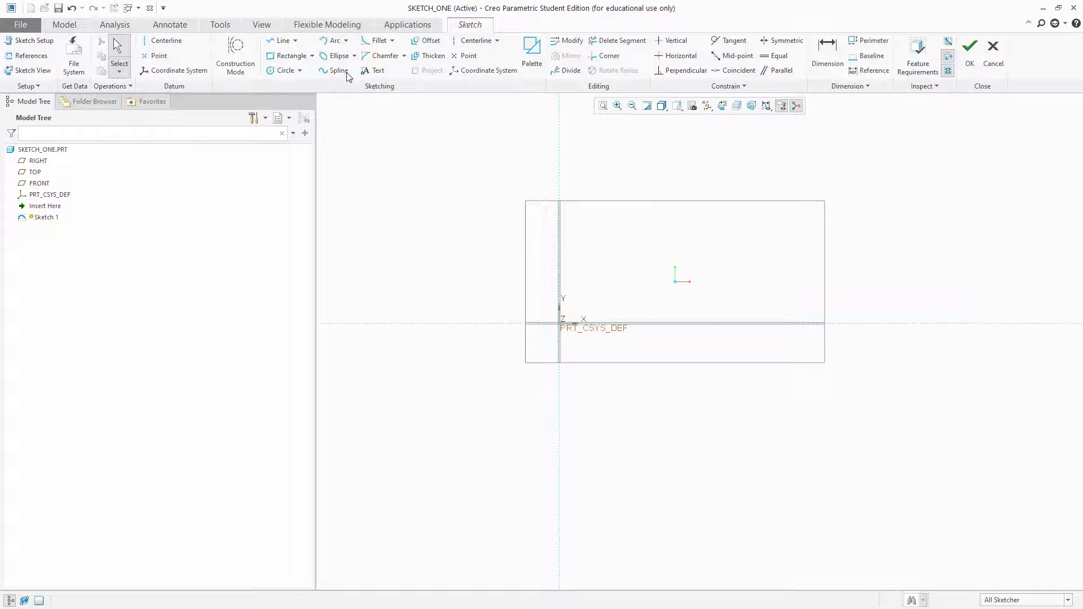
left_click(280, 41)
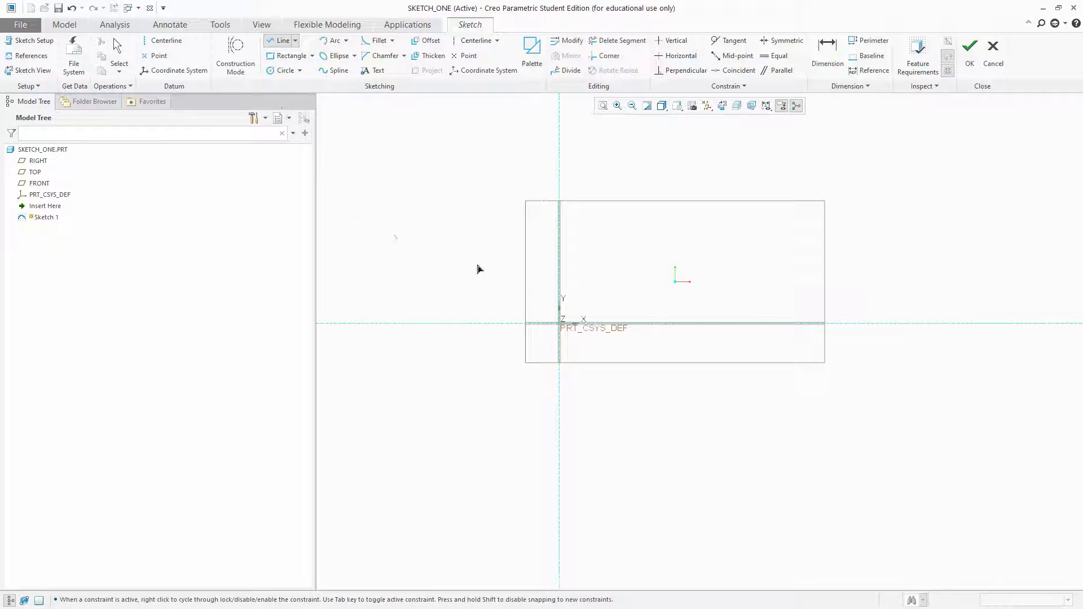
left_click(609, 265)
left_click(609, 171)
left_click(721, 170)
left_click(722, 224)
middle_click(767, 178)
middle_click(767, 177)
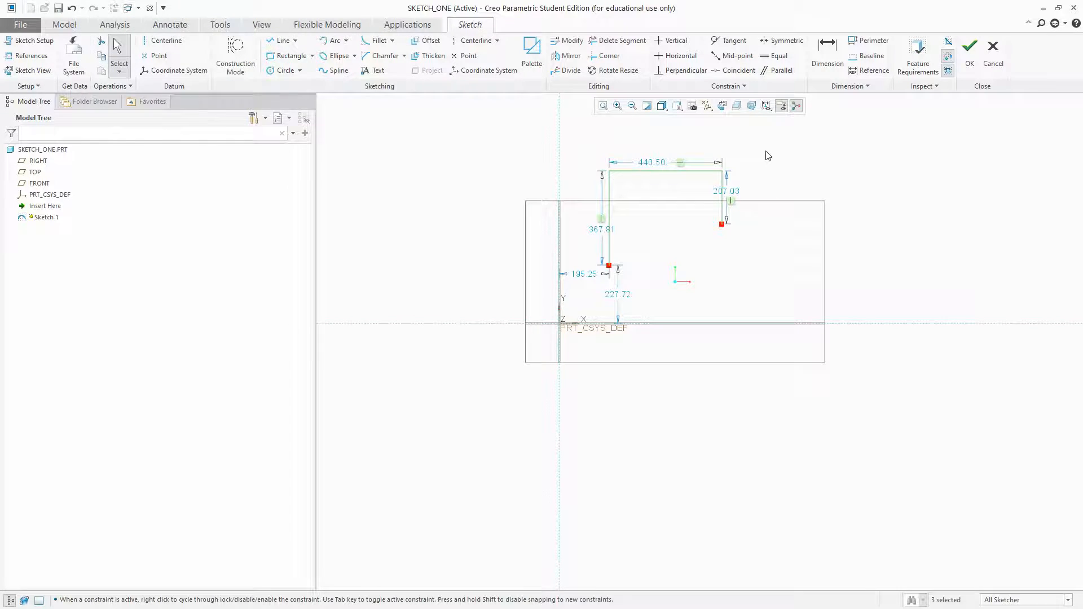
scroll(755, 156, "down", 4)
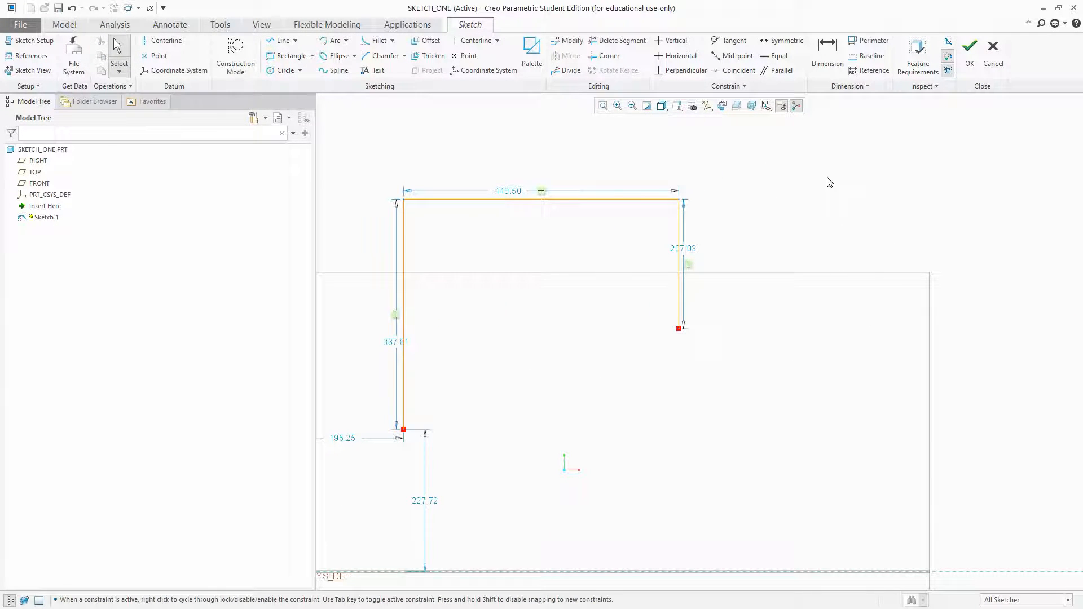
left_click(869, 41)
scroll(821, 208, "up", 3)
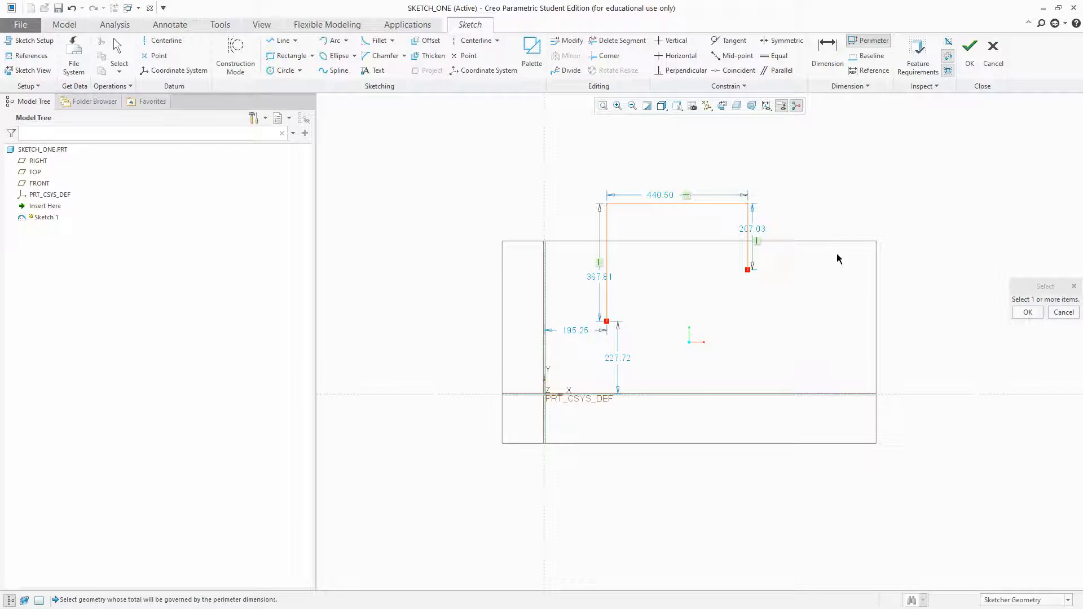
left_click(748, 214)
left_click(708, 204, "ctrl")
left_click(607, 233, "ctrl")
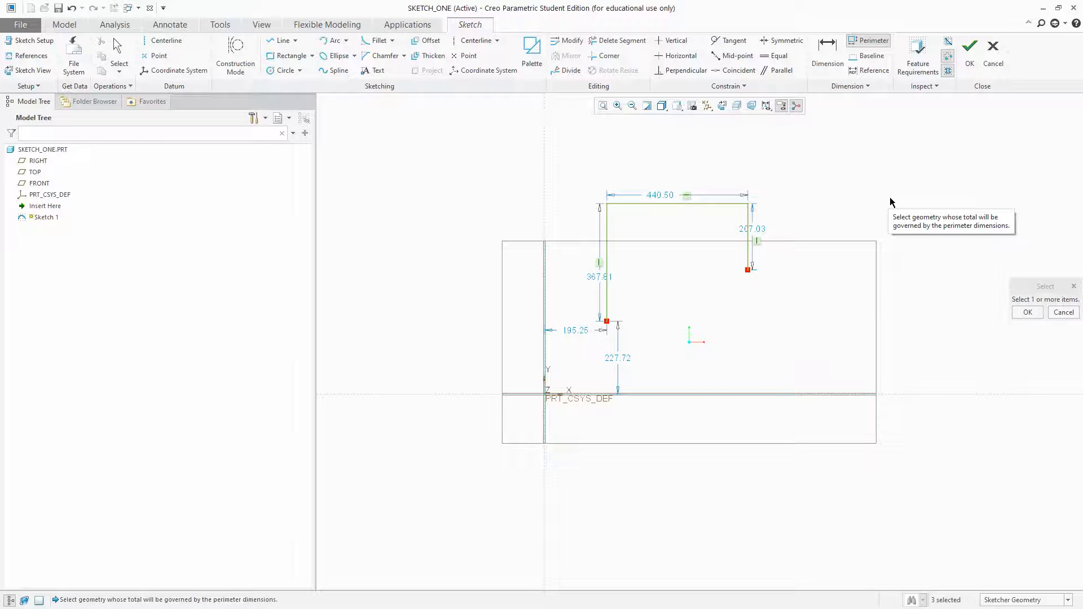
left_click(1028, 313)
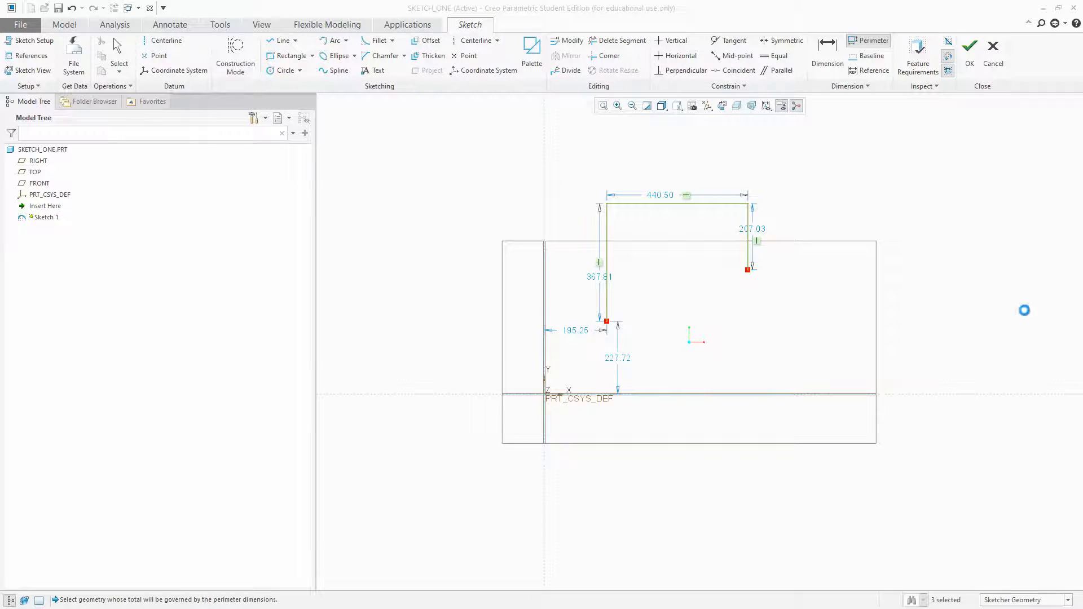
middle_click(879, 187)
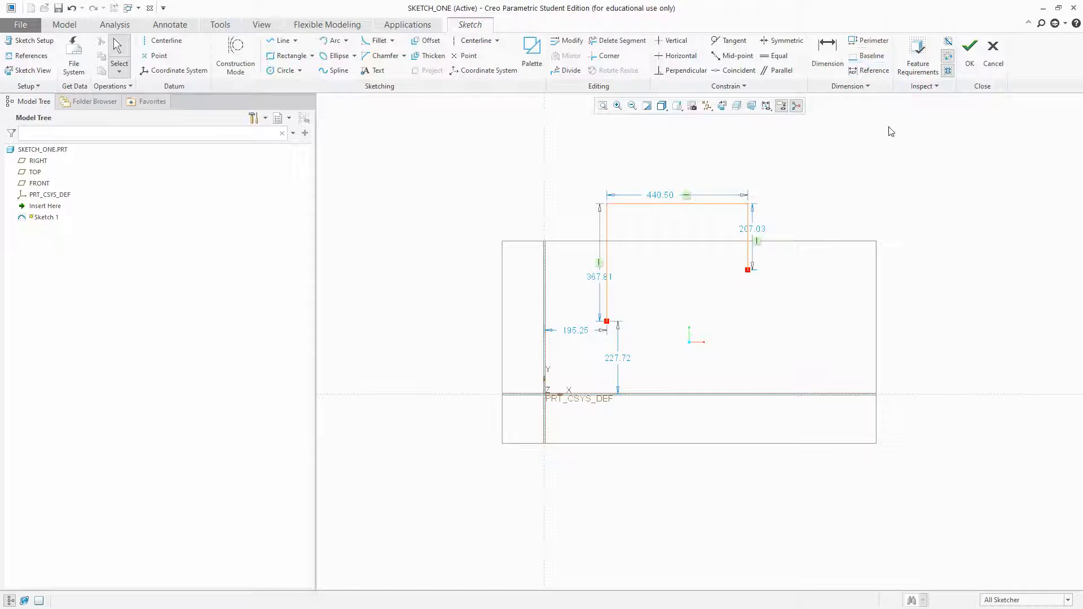
Create a perimeter dimension for the three-line chain, with the shorter vertical line's length as the varying dimension.
left_click(869, 40)
left_click(749, 254)
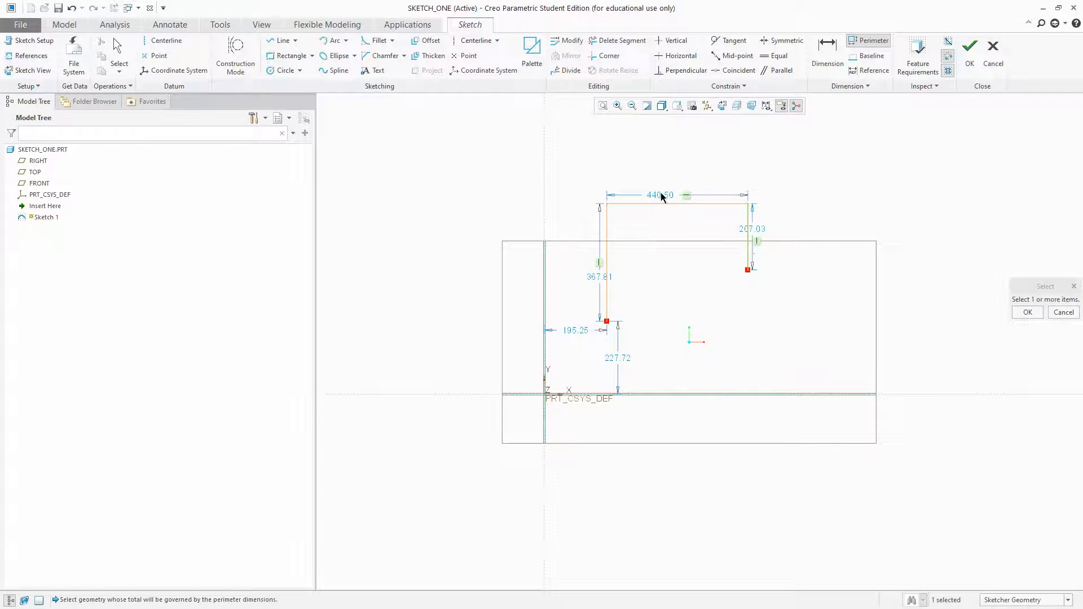
left_click(661, 201, "ctrl")
left_click(608, 225, "ctrl")
middle_click(634, 160)
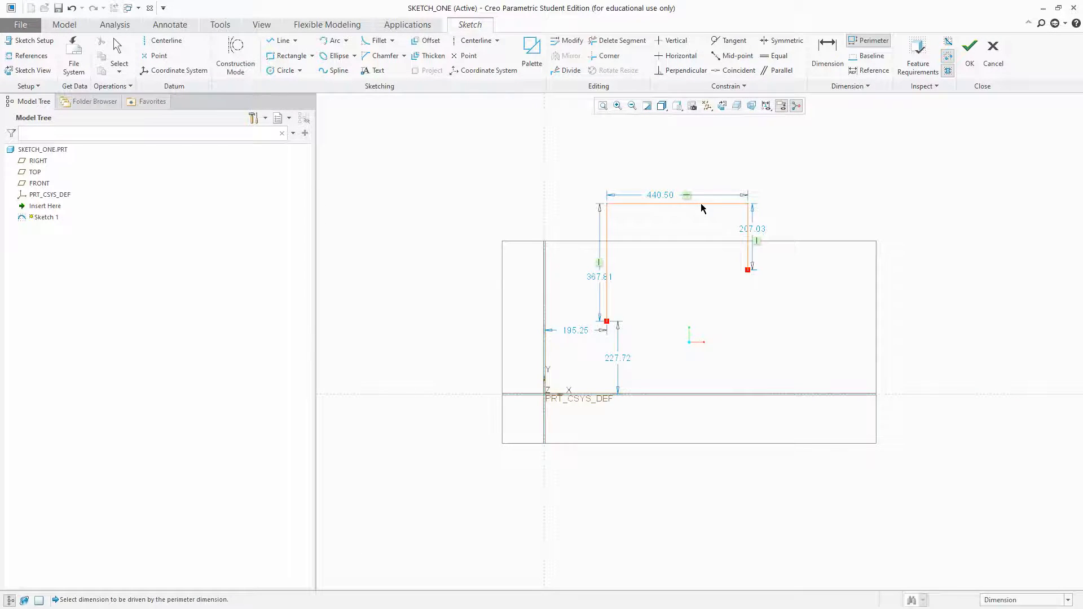
left_click(747, 230)
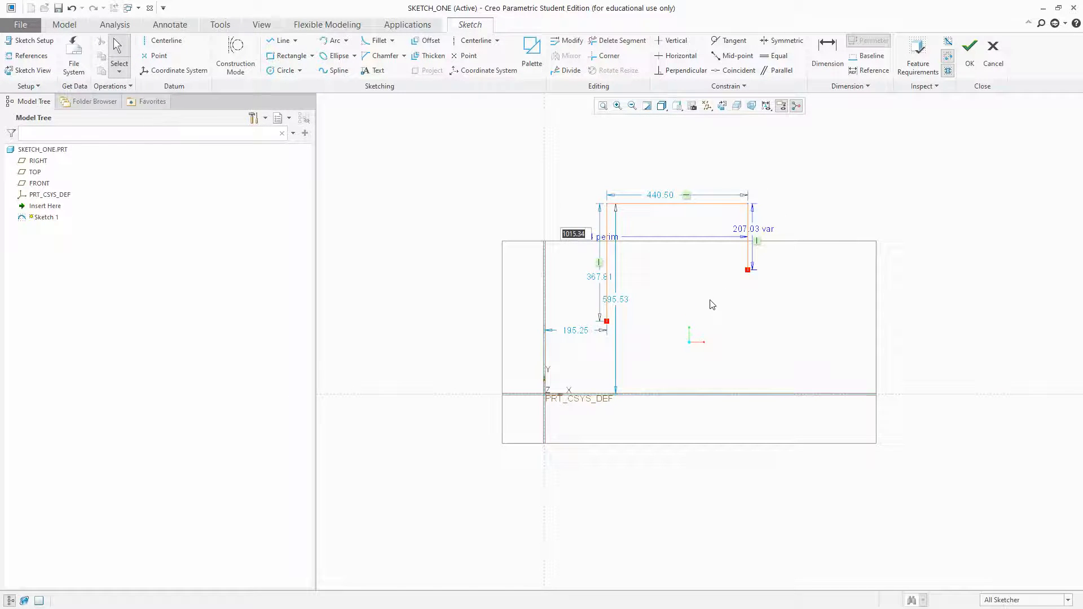
Move the perimeter dimension to the lower right of the line chain and set it to 1050.
left_click_drag(621, 237, 840, 330)
double_click(841, 326)
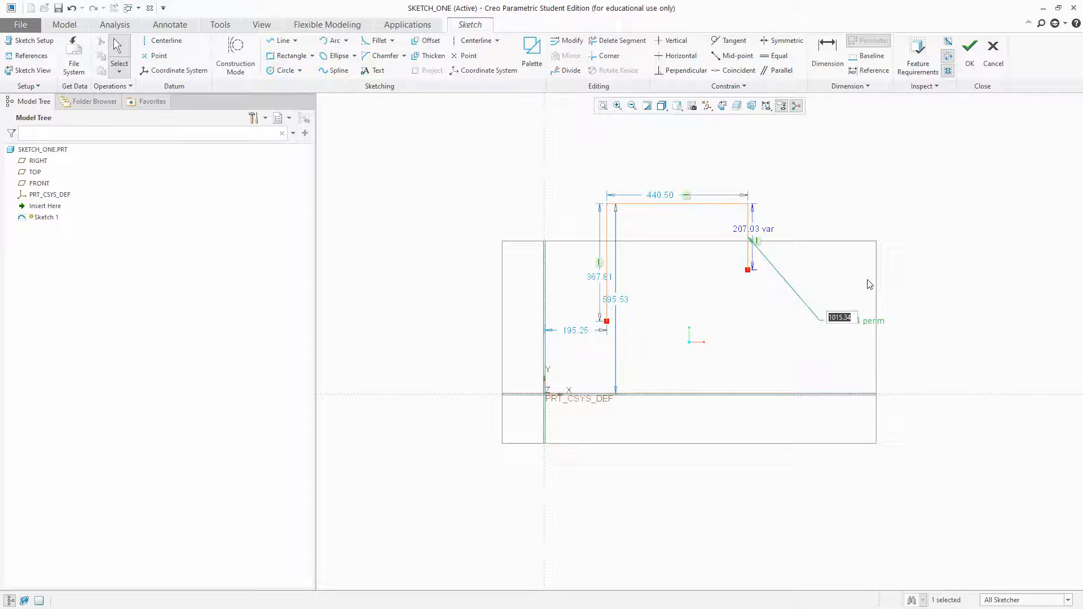
type("1050")
key("Return")
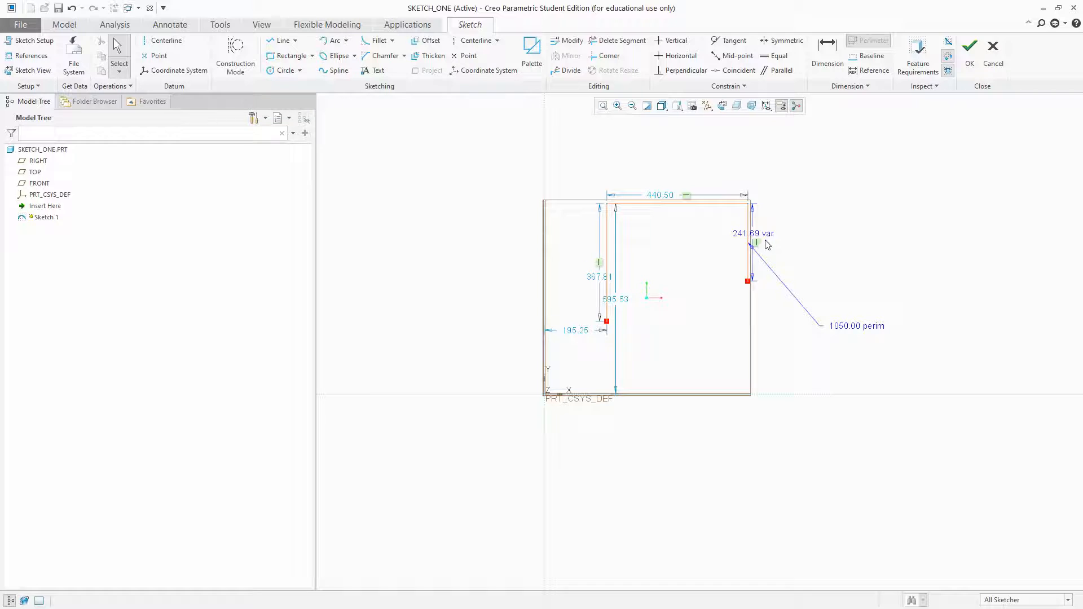
Set the longer vertical line's length to 400 and the horizontal line's length to 300 in the three-line chain.
double_click(597, 278)
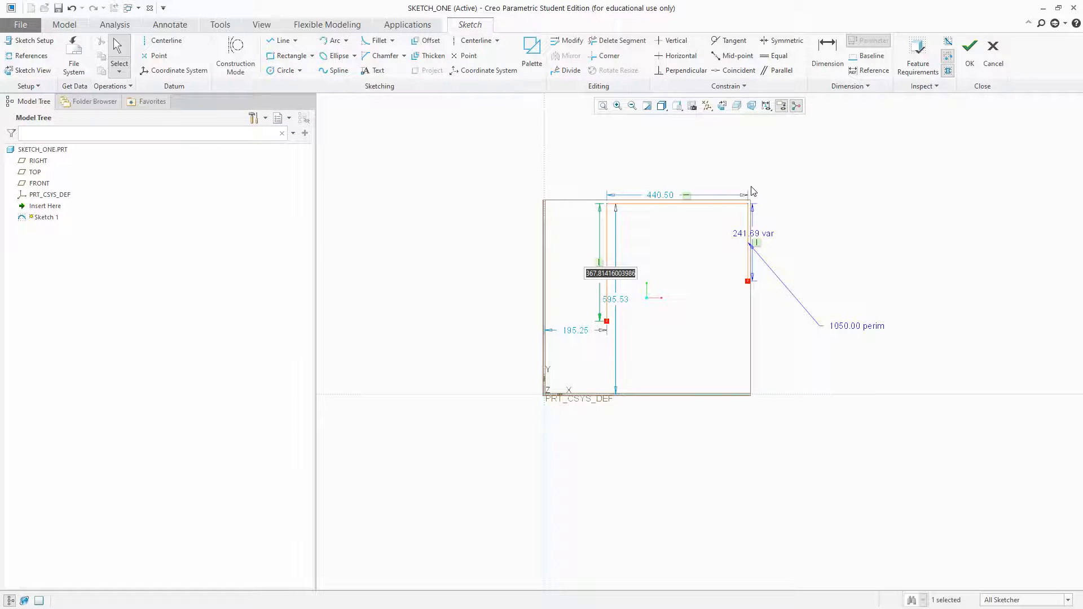
type("400")
key("Return")
left_click(780, 169)
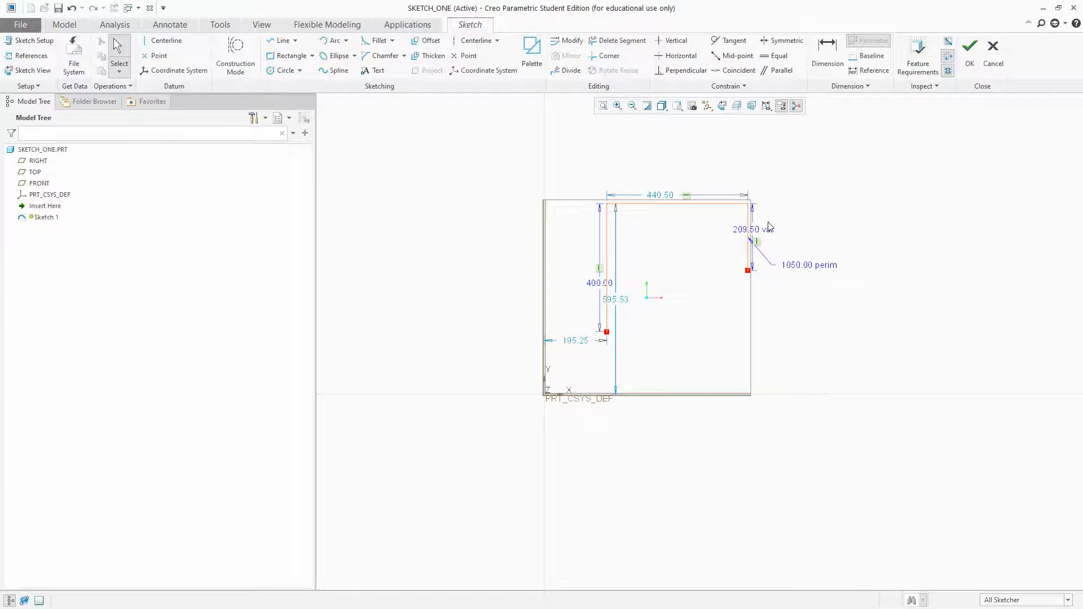
double_click(654, 195)
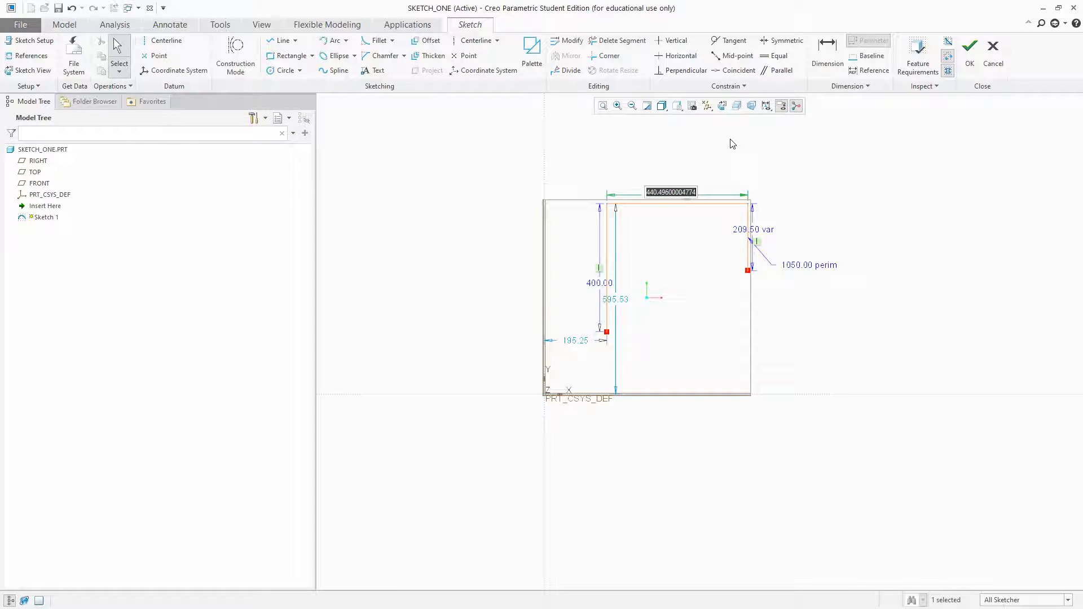
type("300")
key("Return")
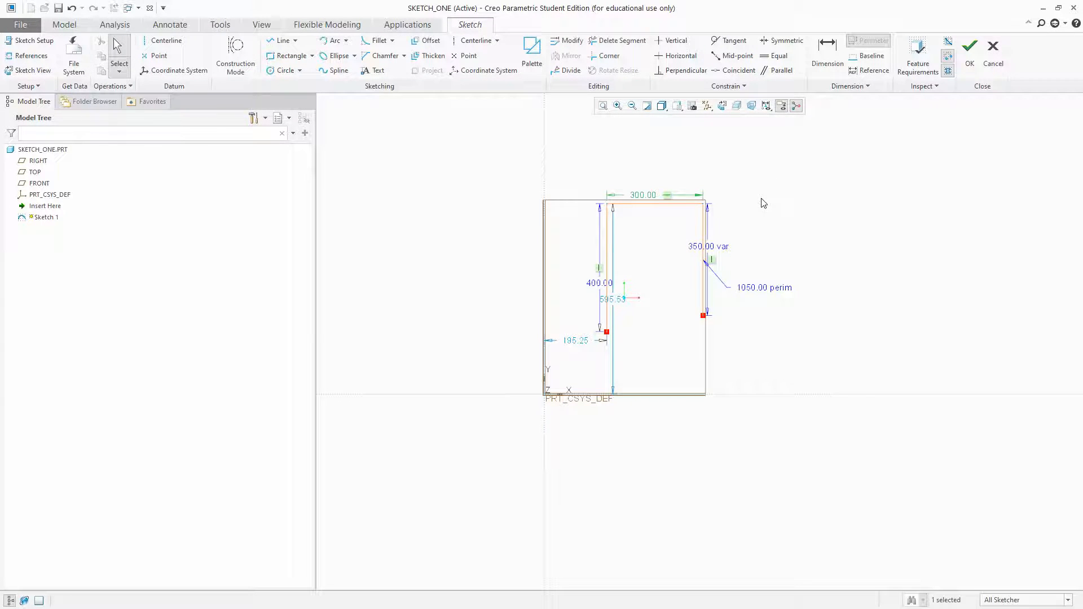
left_click(741, 195)
Delete the whole three-line chain together with its dimensions.
scroll(601, 278, "up", 2)
scroll(630, 278, "down", 3)
scroll(641, 195, "up", 1)
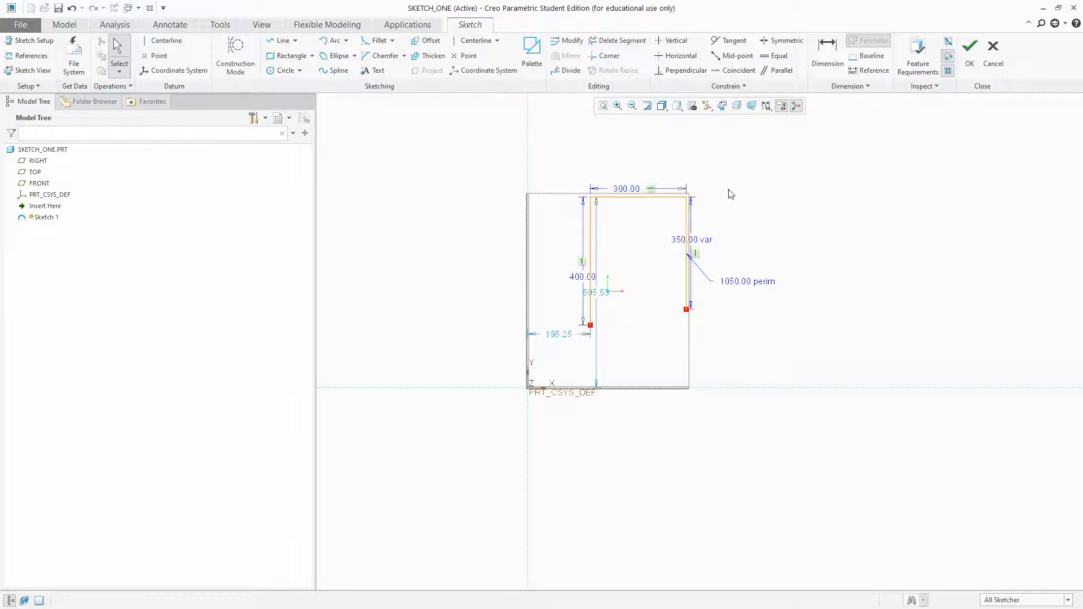
mouse_move(772, 160)
left_mouse_down()
mouse_move(785, 177)
mouse_move(622, 314)
mouse_move(577, 330)
left_mouse_up()
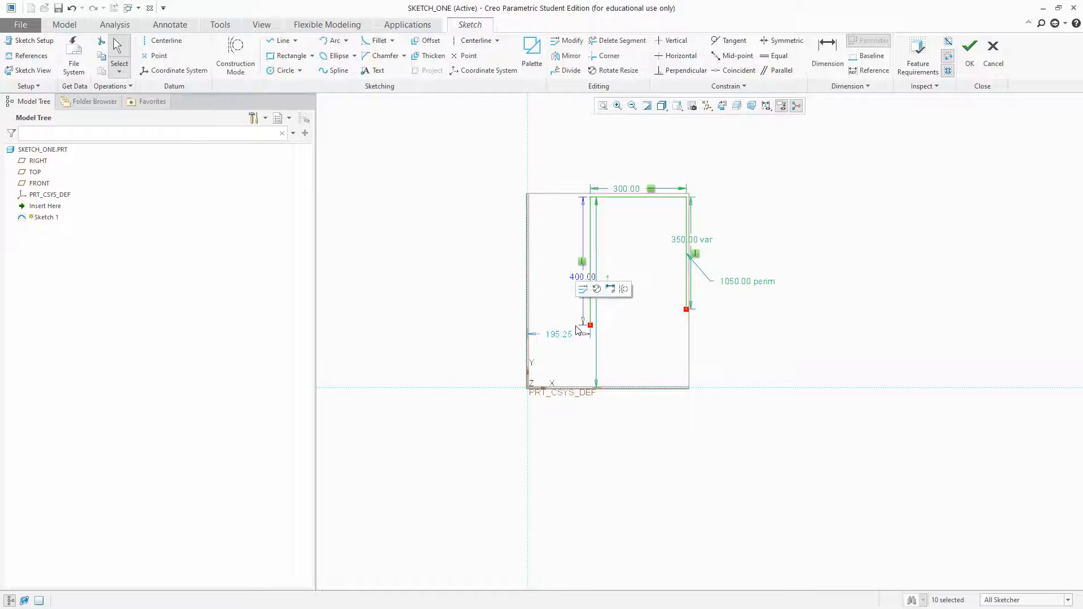
key("Delete")
Sketch an open zigzag of six lines beside the origin, about 1914 wide, with vertices about 398 to 738 above the horizontal reference.
scroll(827, 208, "up", 4)
scroll(689, 282, "down", 4)
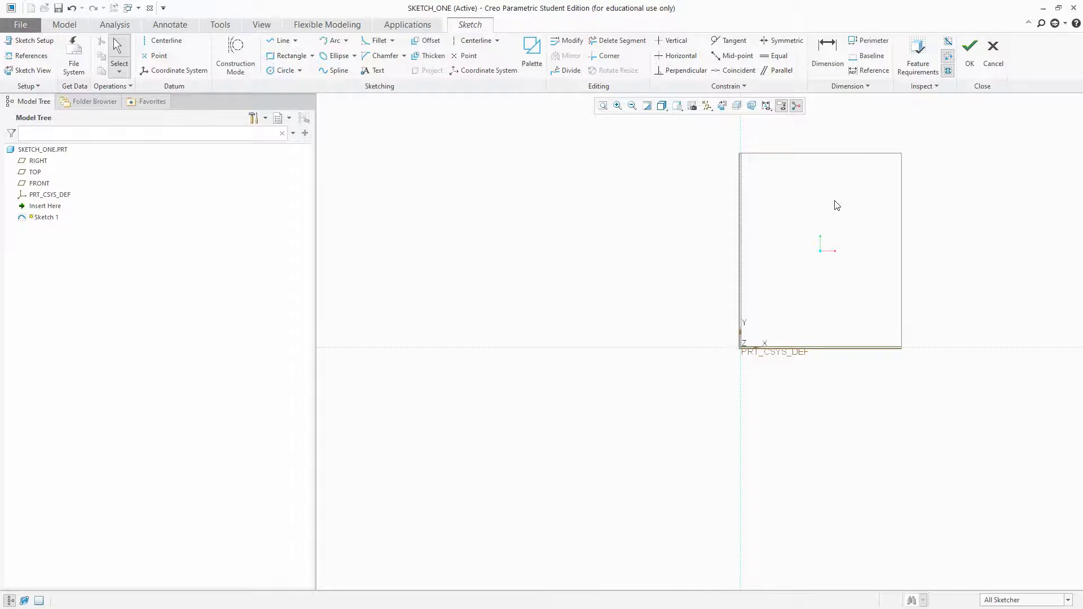
scroll(817, 237, "up", 1)
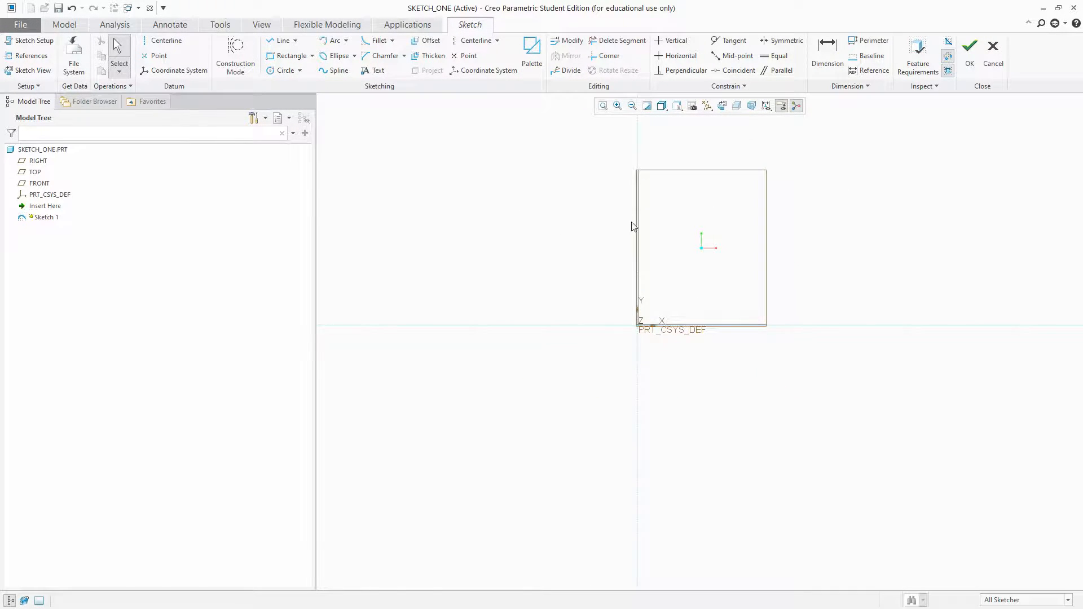
scroll(674, 226, "down", 1)
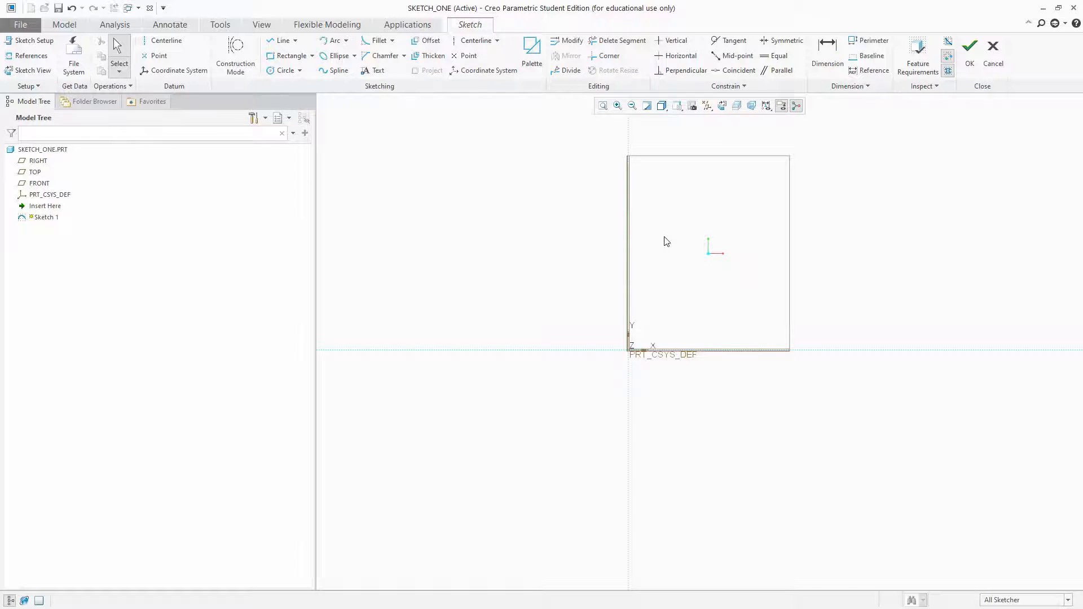
scroll(655, 285, "up", 1)
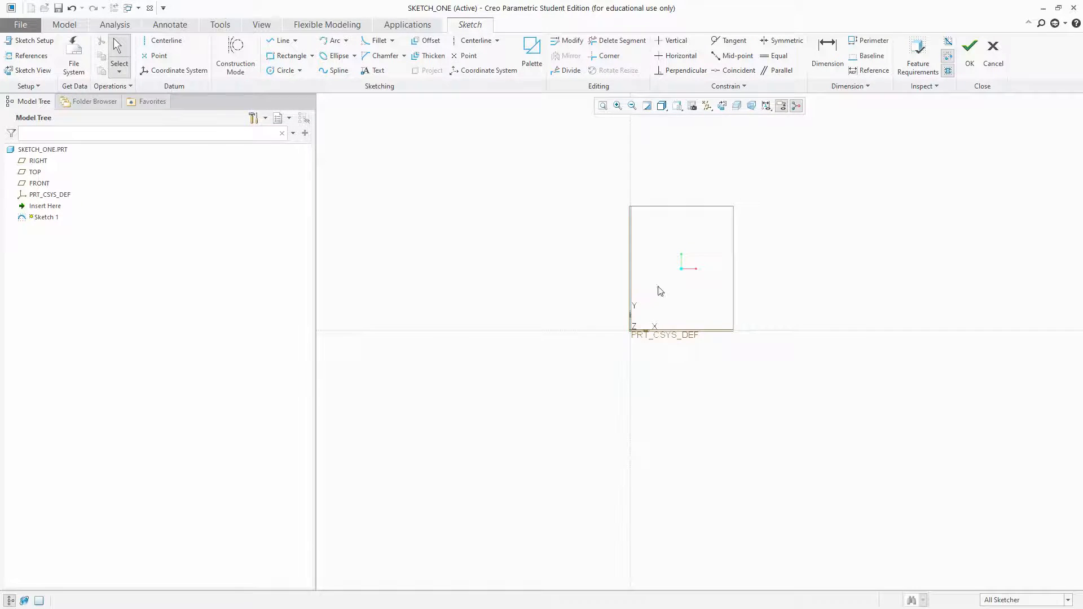
scroll(705, 240, "down", 1)
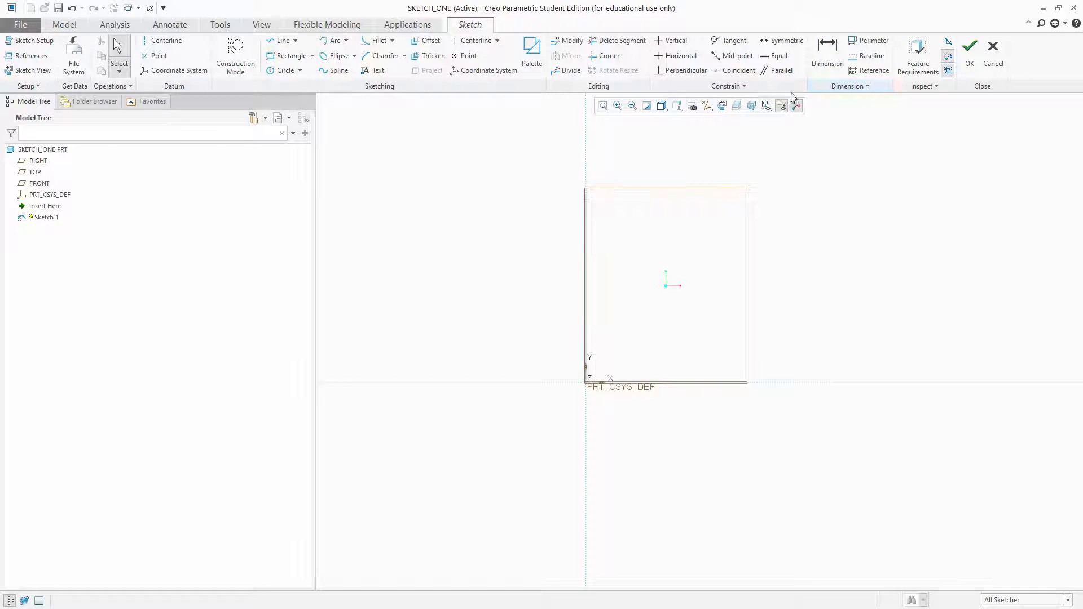
scroll(431, 257, "up", 4)
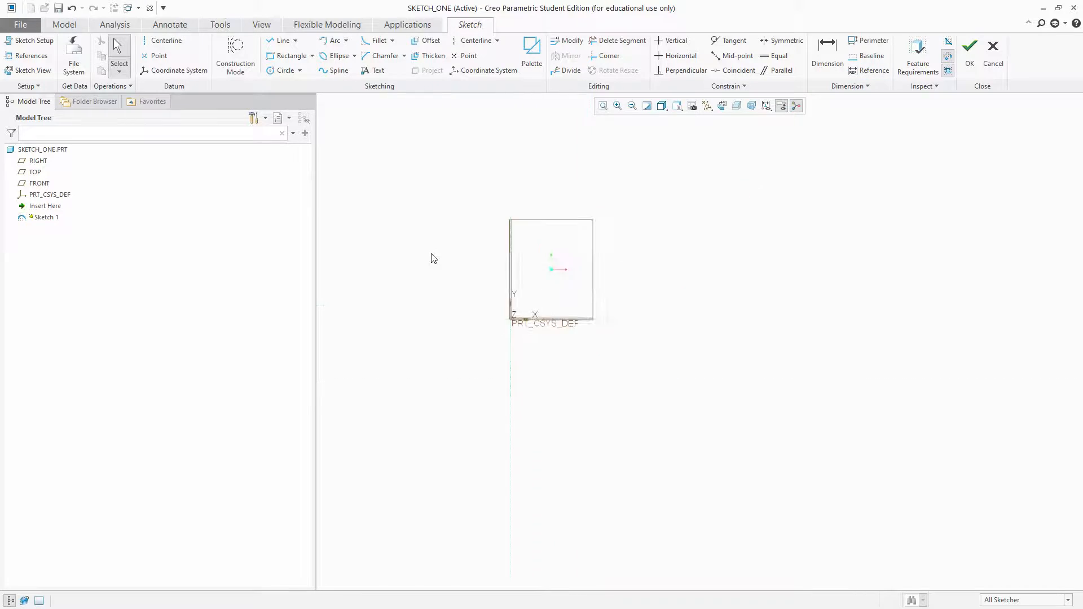
left_click(281, 41)
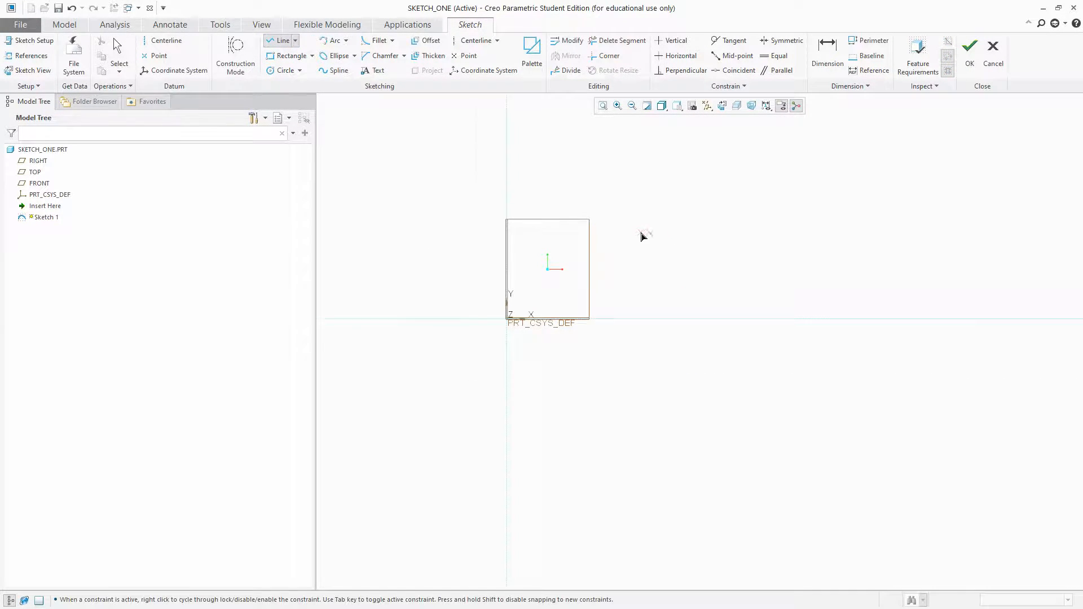
scroll(630, 233, "down", 2)
left_click(579, 255)
left_click(634, 195)
left_click(753, 265)
left_click(823, 179)
left_click(930, 267)
left_click(1011, 190)
left_click(1067, 260)
middle_click(1051, 221)
middle_click(1052, 221)
scroll(609, 324, "up", 4)
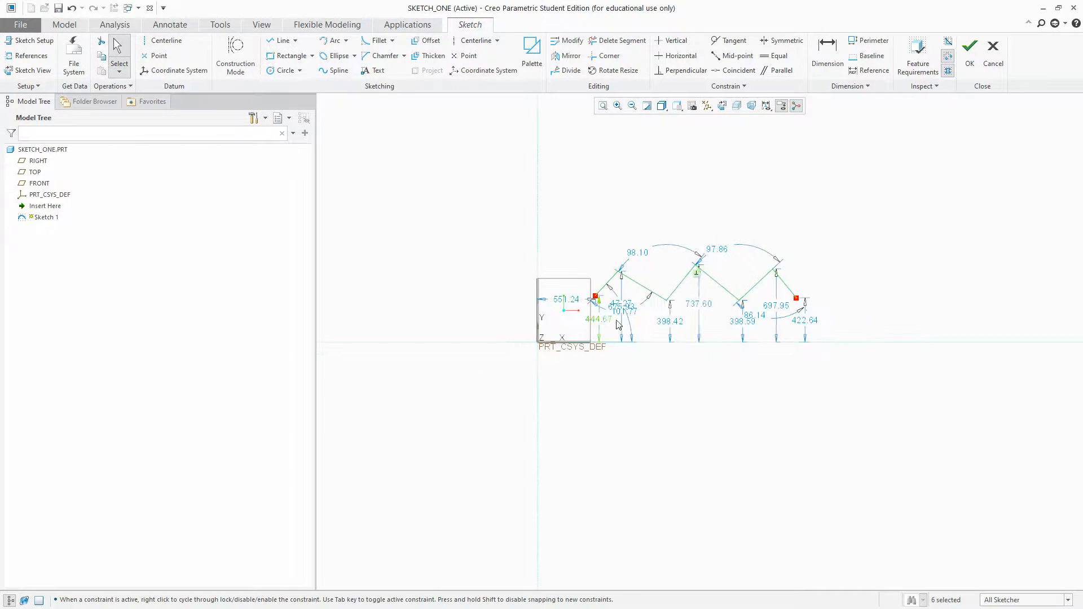
Create a vertical baseline dimension at the zigzag's start point nearest the origin, placed above that point.
scroll(698, 319, "down", 3)
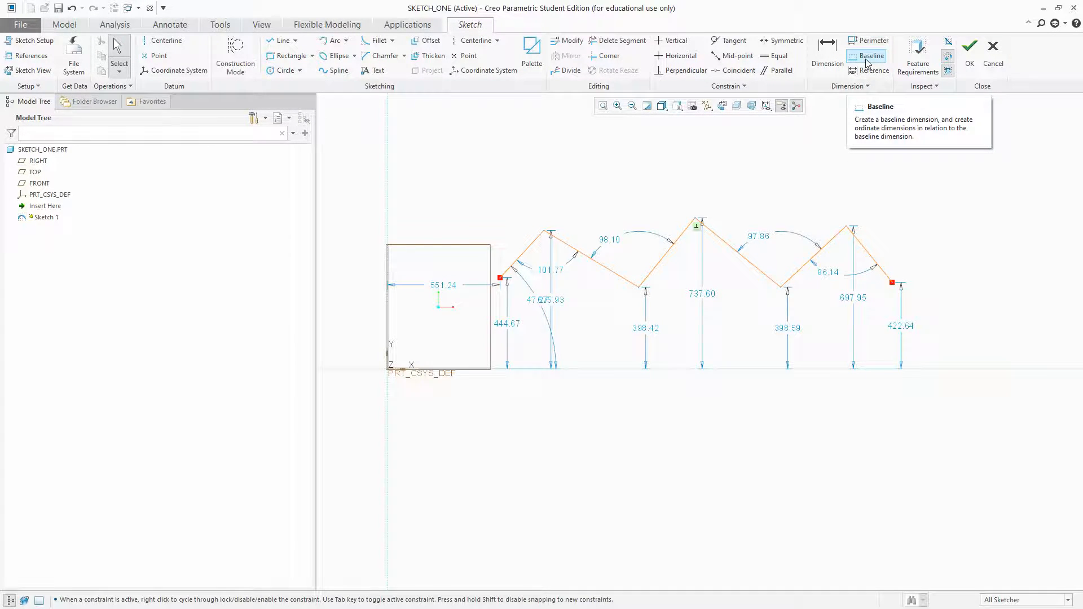
left_click(867, 59)
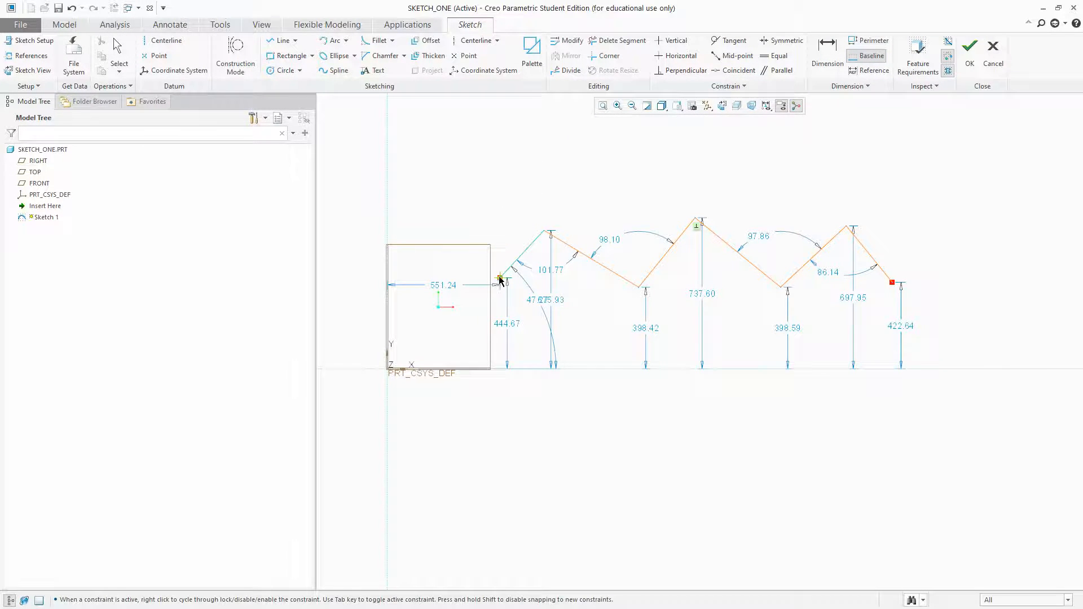
middle_click(504, 162)
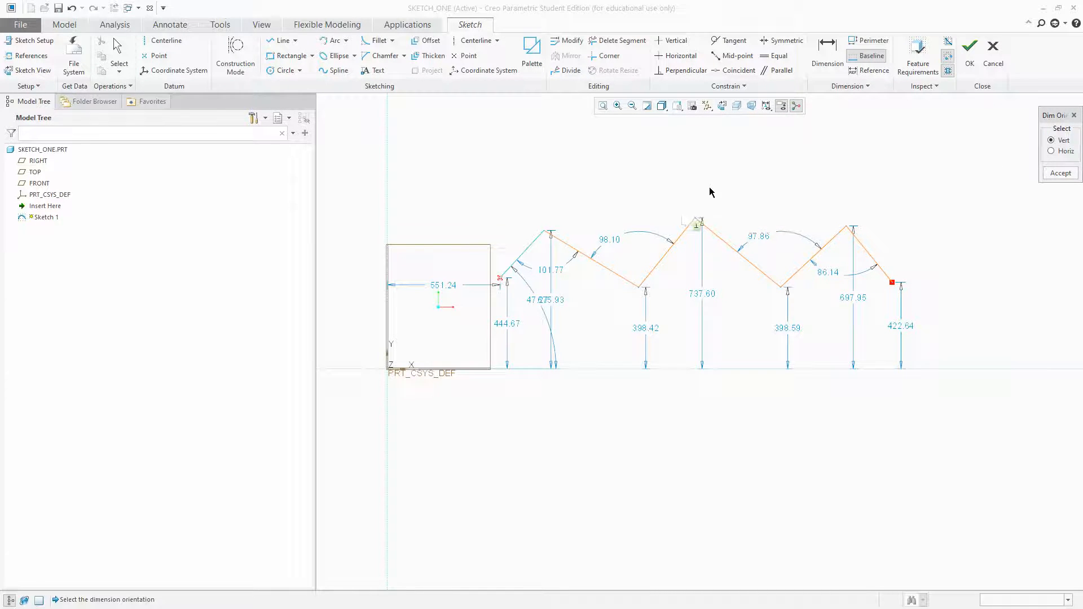
left_click(1059, 173)
middle_click(777, 179)
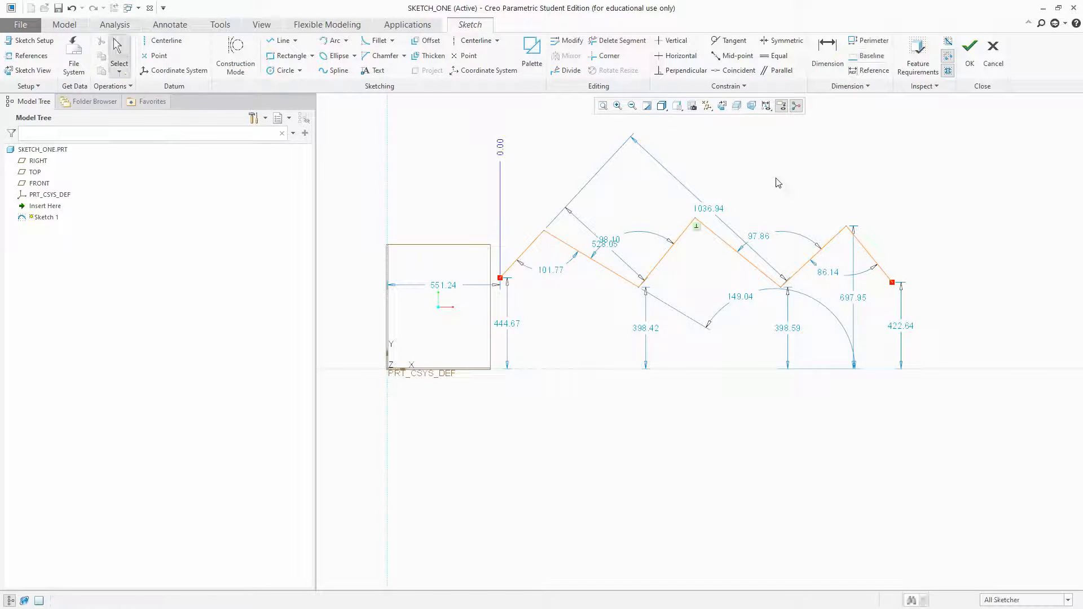
scroll(508, 149, "down", 3)
scroll(508, 150, "up", 3)
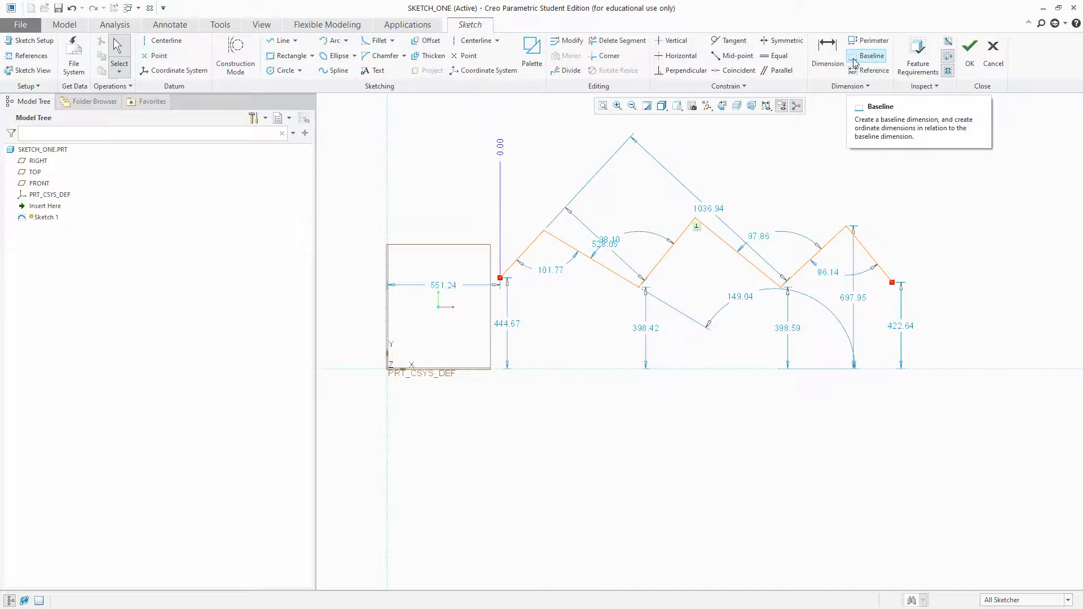
Add ordinate dimensions from the vertical baseline to the zigzag's other six vertices, aligned in a row above the chain.
left_click(828, 50)
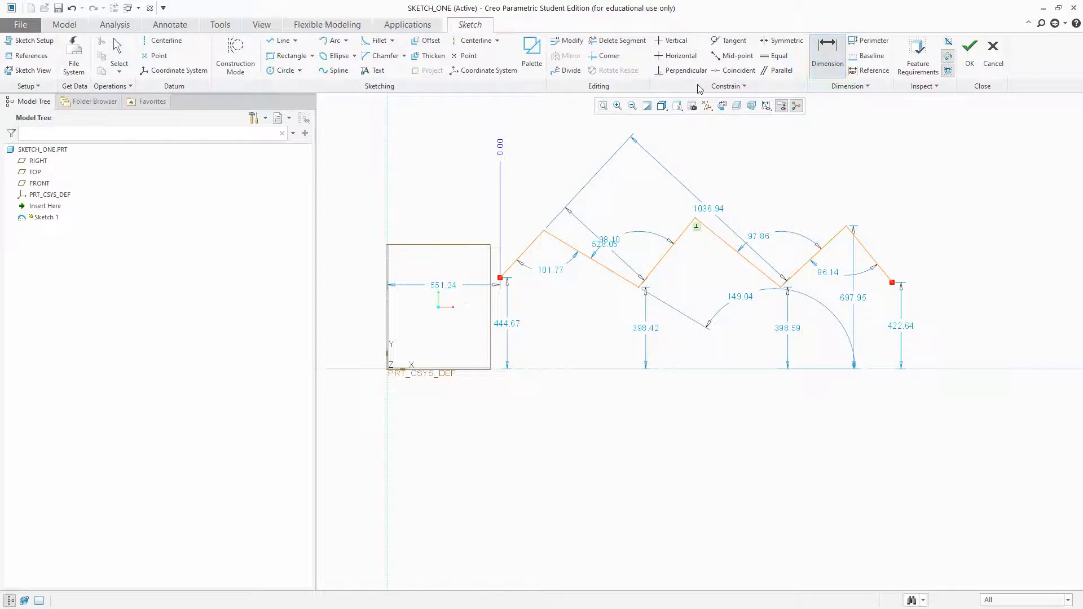
left_click(501, 148)
left_click(545, 235)
left_click(642, 280)
left_click(695, 219)
left_click(847, 227)
left_click(895, 284)
middle_click(687, 136)
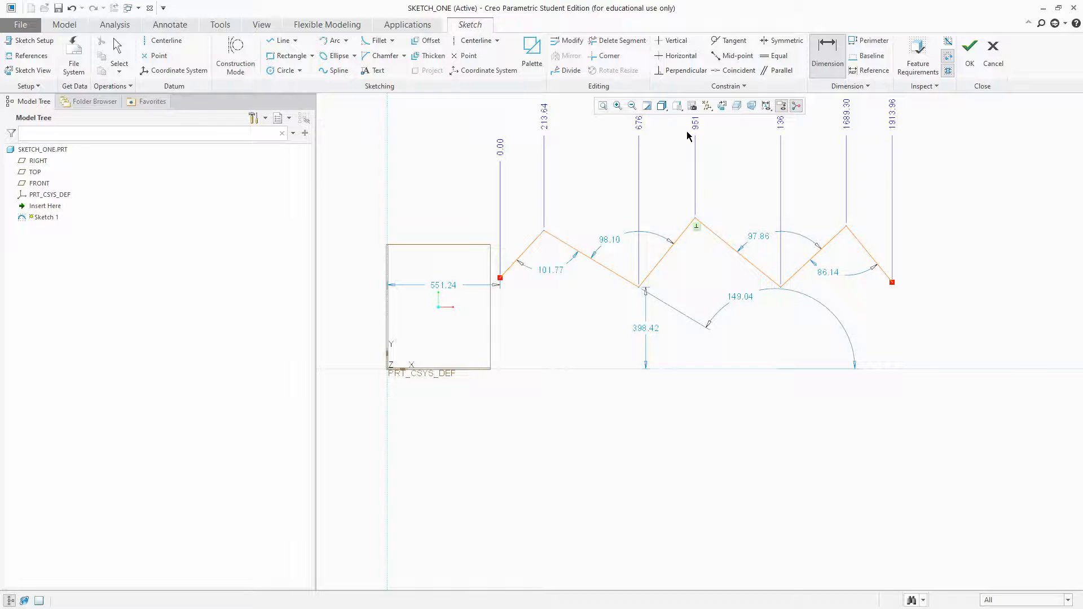
scroll(719, 144, "down", 3)
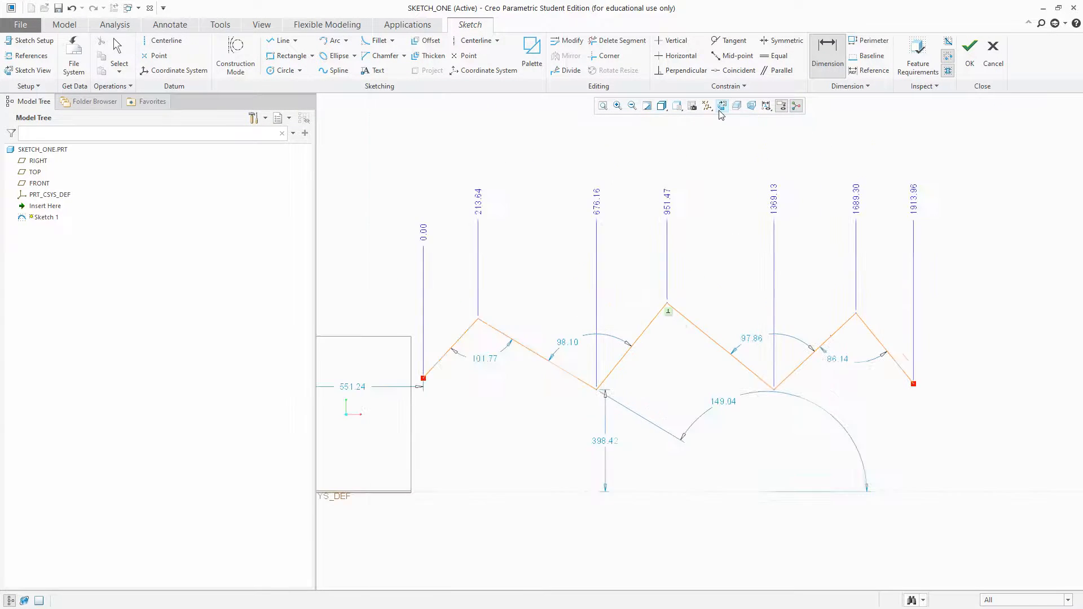
scroll(765, 170, "up", 1)
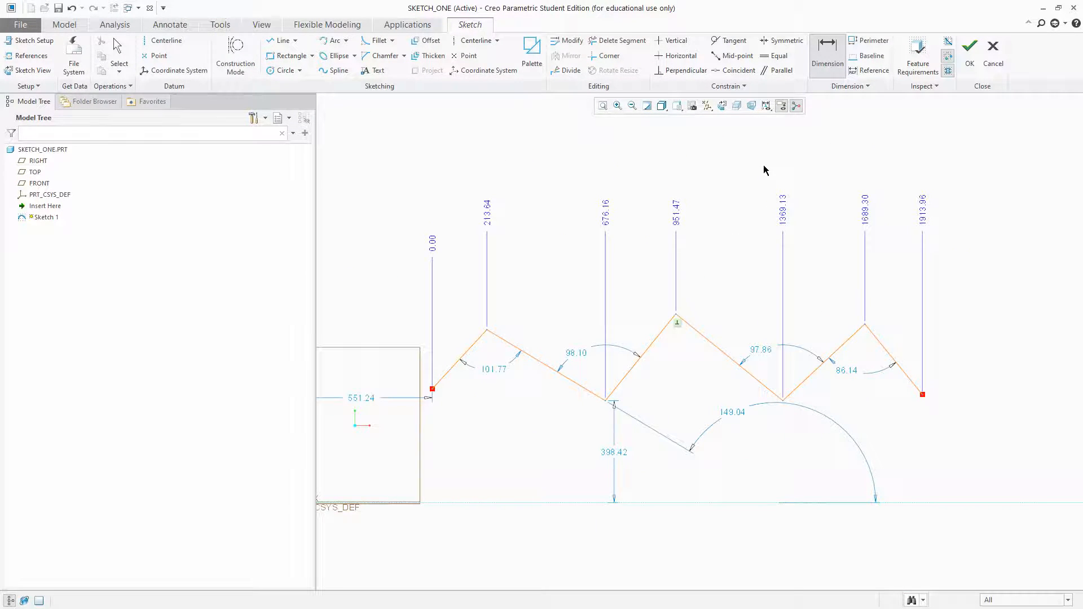
middle_click(742, 211)
scroll(741, 208, "up", 2)
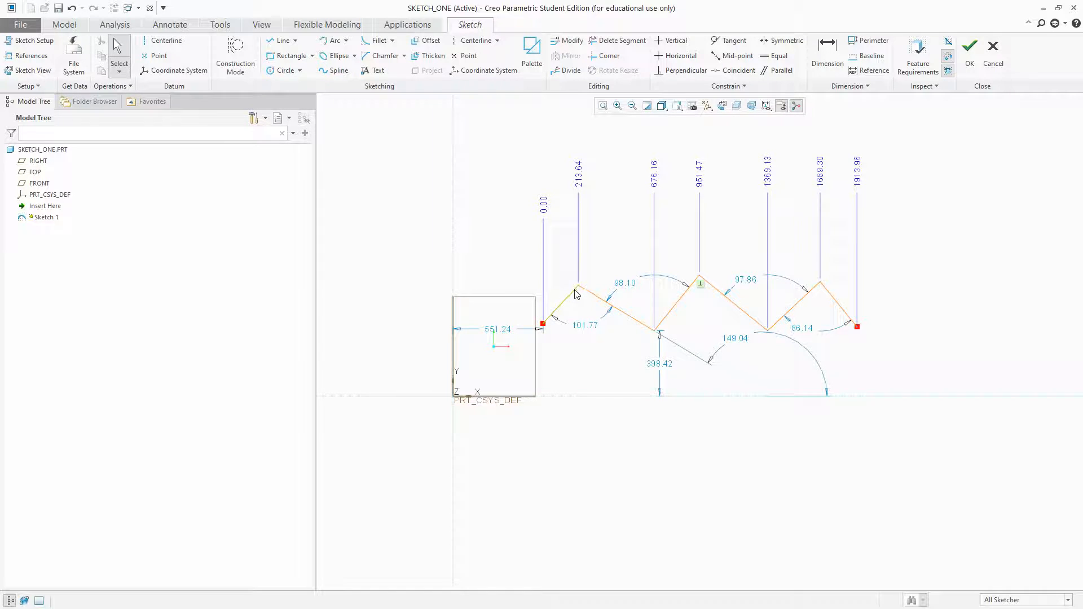
Create a horizontal baseline dimension at the same zigzag start point, placed to the left of the vertical reference.
scroll(620, 247, "up", 3)
scroll(582, 316, "down", 4)
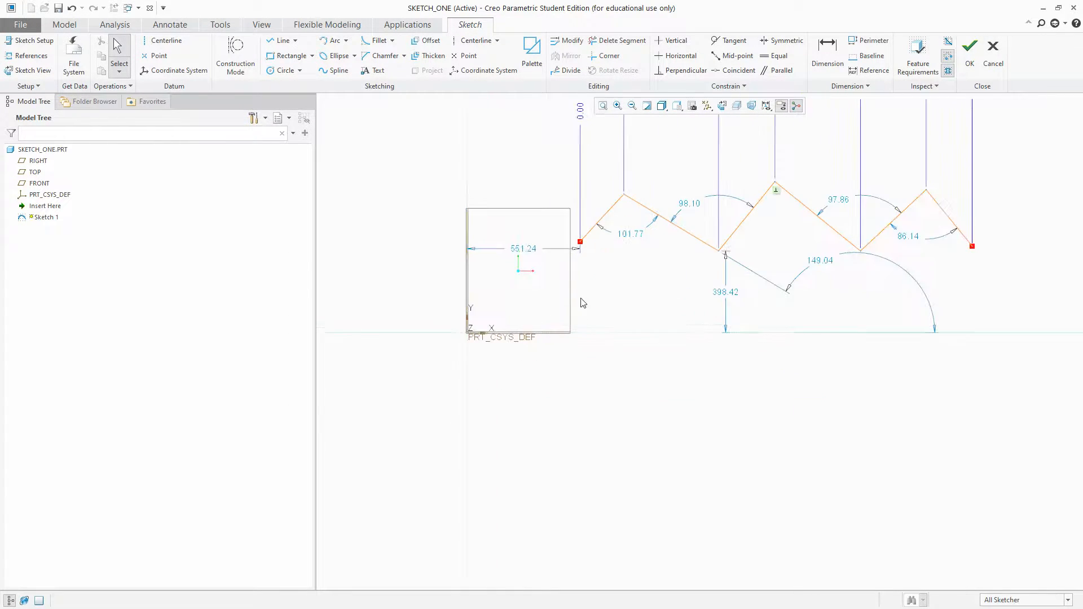
scroll(598, 323, "up", 2)
scroll(666, 282, "up", 2)
scroll(758, 163, "down", 2)
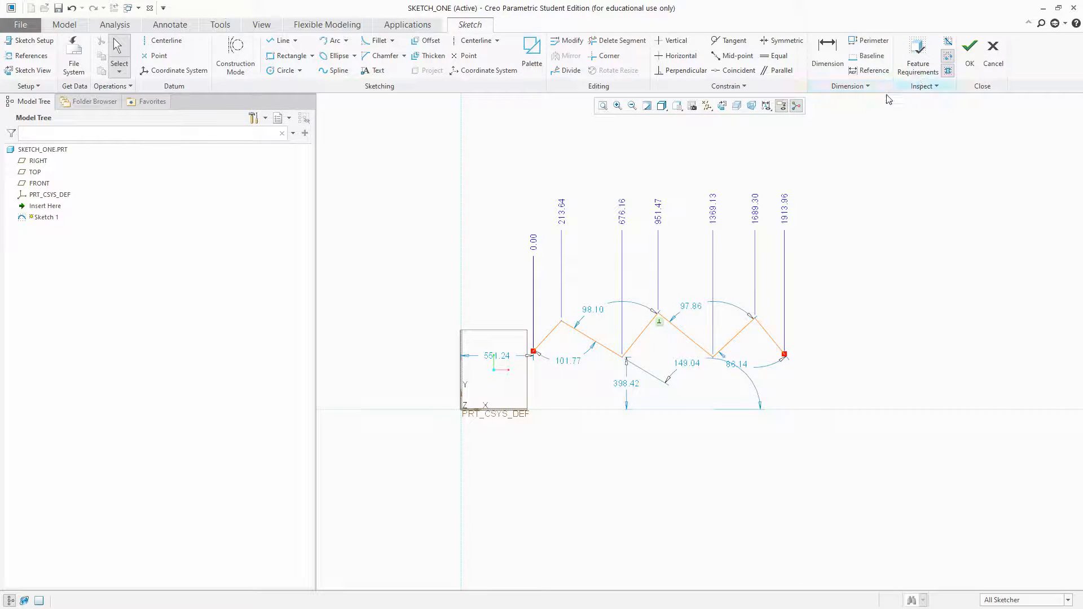
left_click(867, 56)
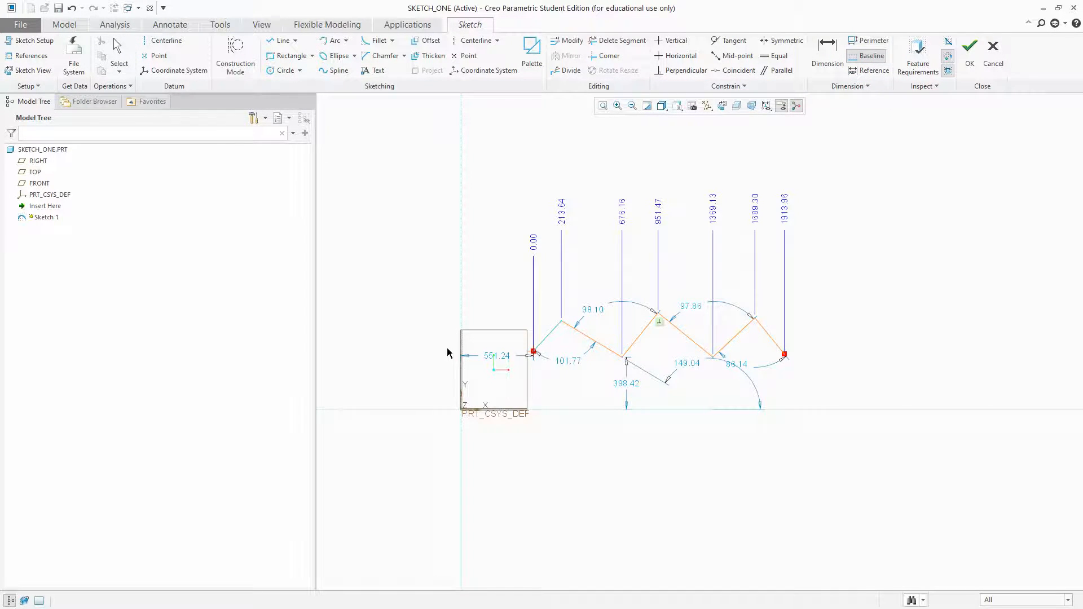
middle_click(424, 355)
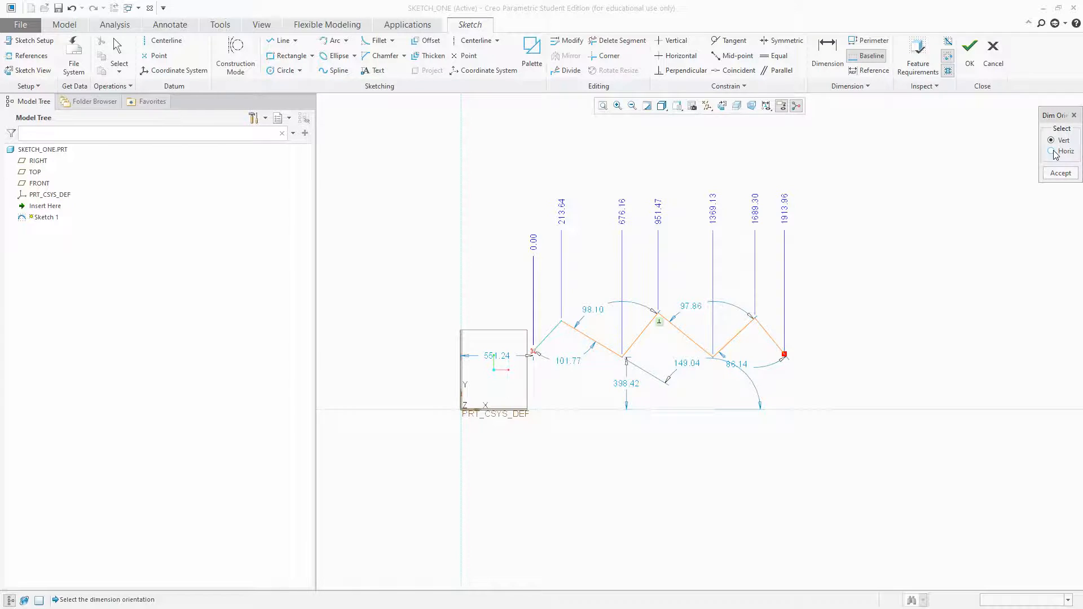
left_click(1061, 172)
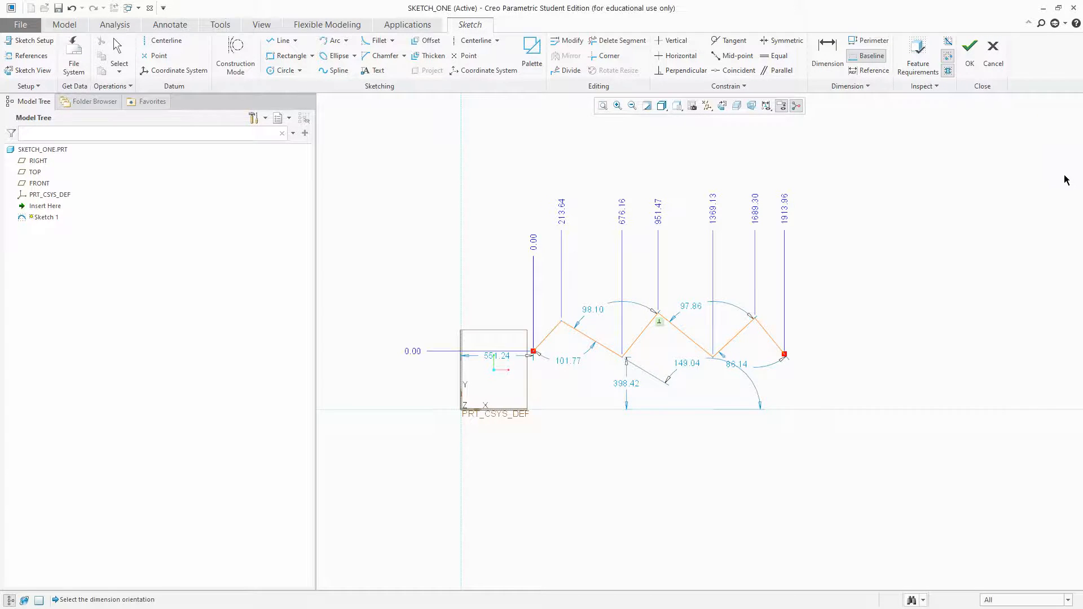
middle_click(907, 208)
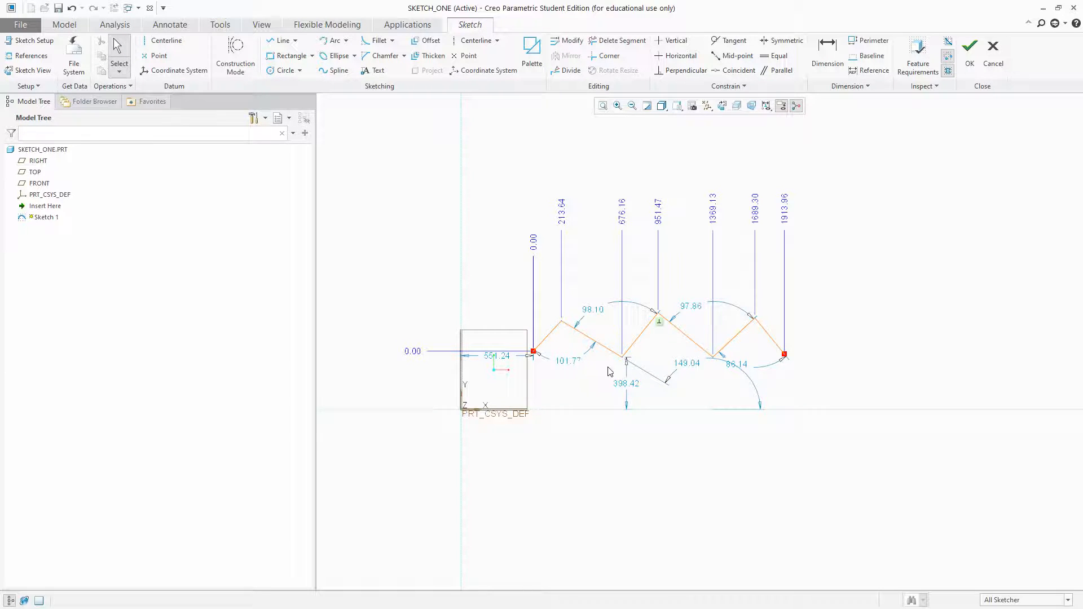
Add ordinate dimensions from the horizontal baseline to the zigzag's second and third vertices, placed beside the baseline value.
left_click(834, 54)
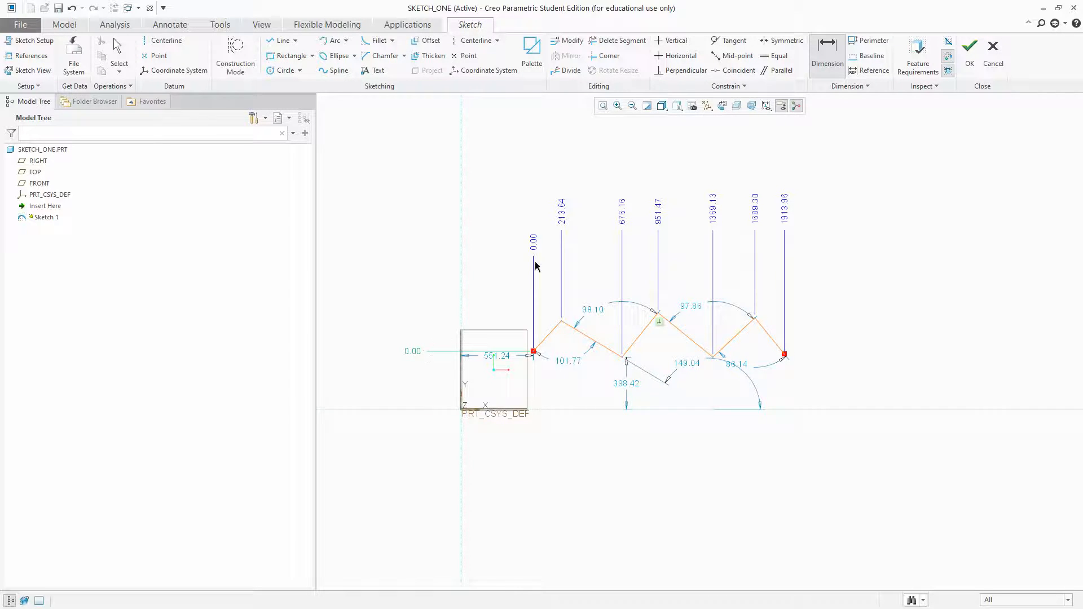
left_click(563, 322)
left_click(624, 361)
middle_click(431, 310)
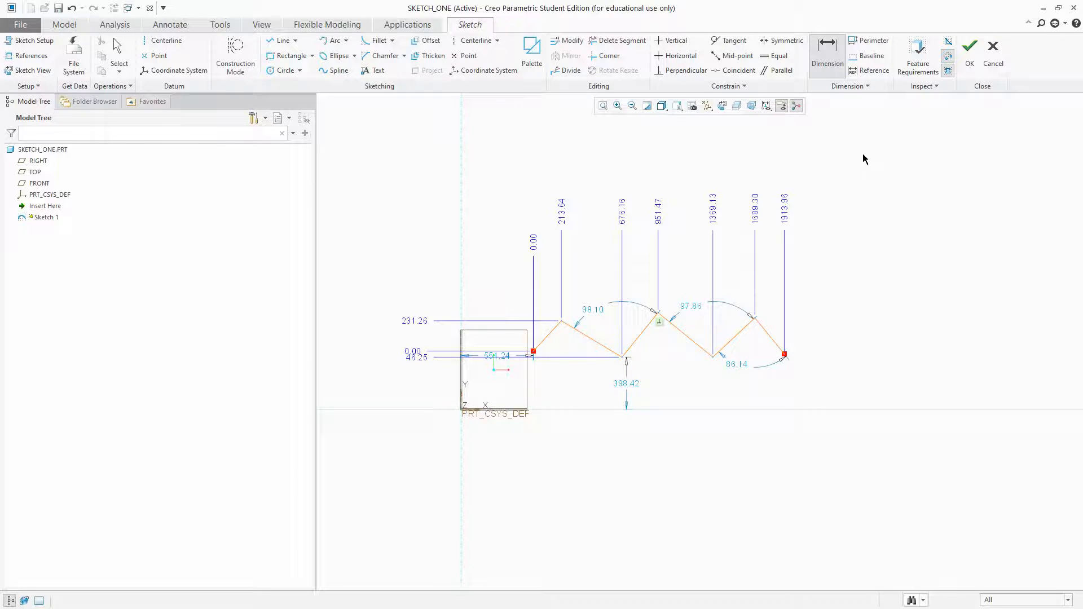
scroll(575, 303, "up", 5)
scroll(621, 316, "down", 2)
scroll(619, 322, "up", 2)
scroll(618, 324, "up", 1)
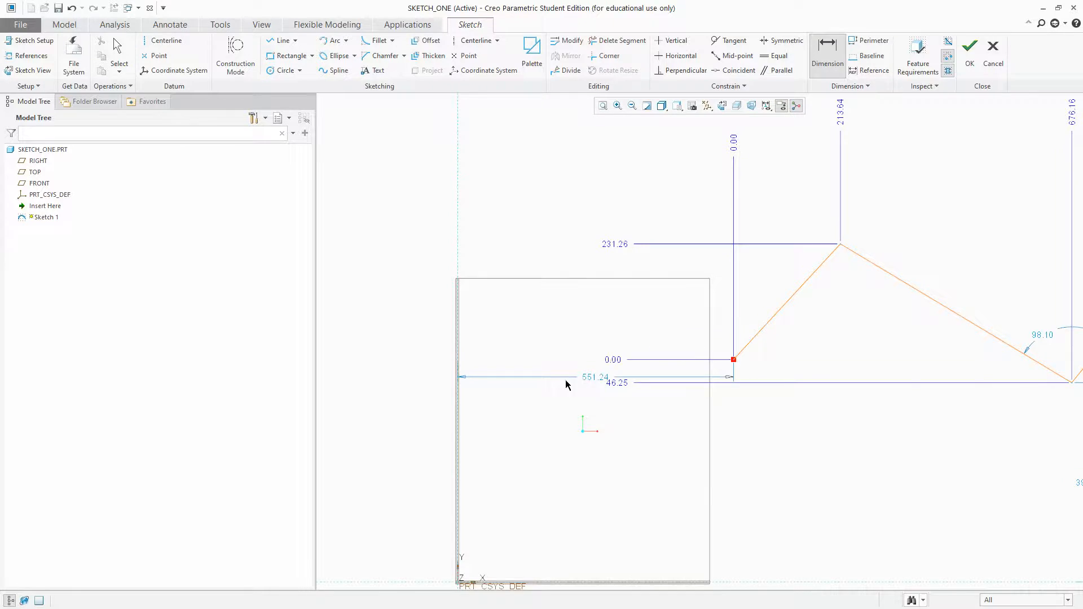
scroll(575, 380, "down", 2)
scroll(512, 282, "down", 3)
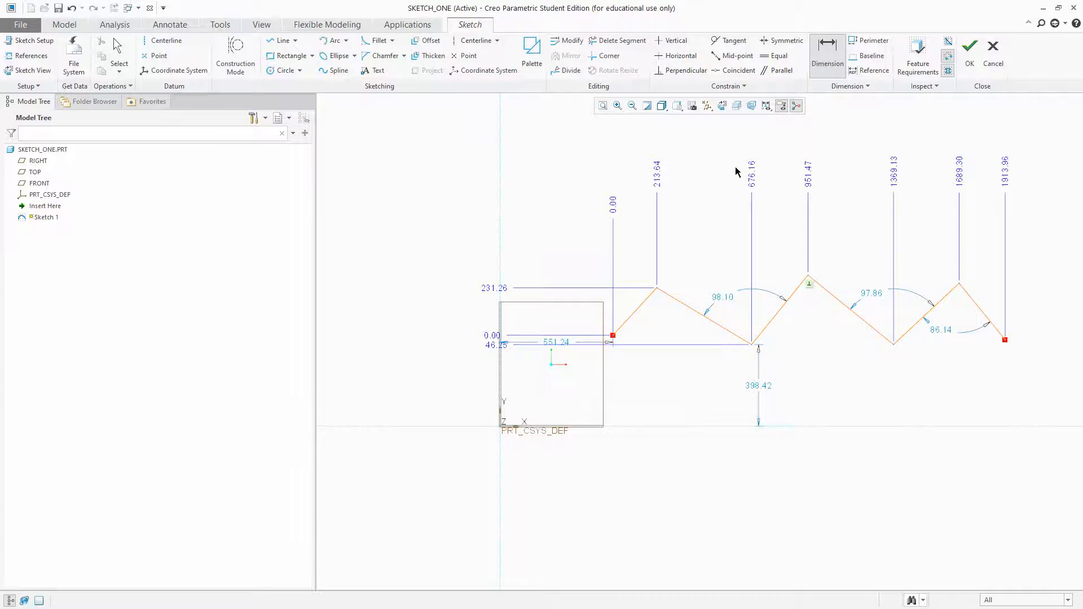
middle_click(848, 154)
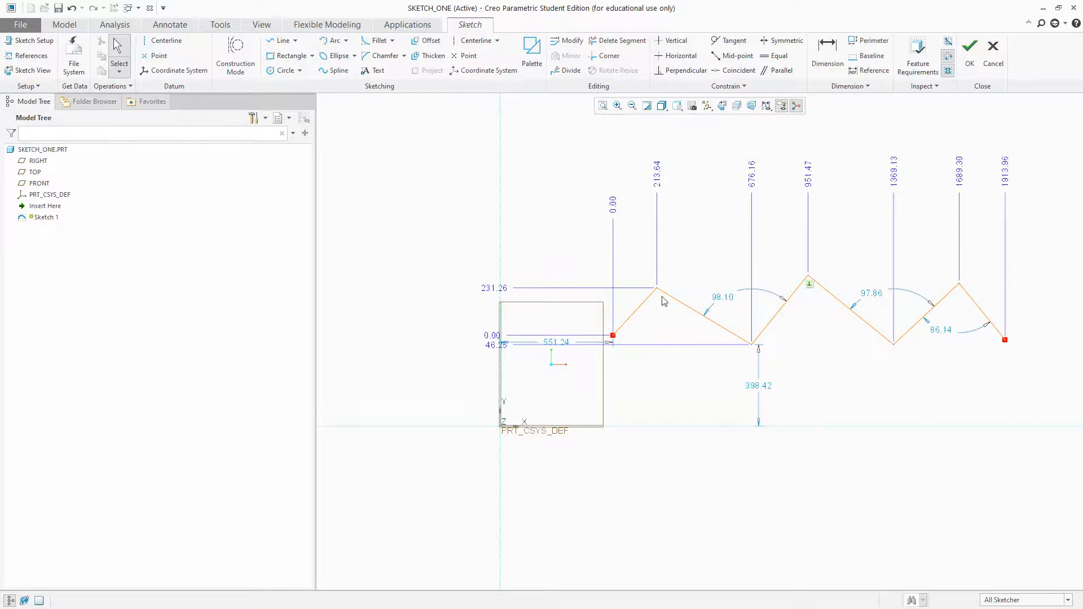
Try to add ordinate dimensions from the horizontal baseline to the zigzag's fourth and fifth vertices, and undo the conflicting dimensions.
scroll(682, 282, "down", 3)
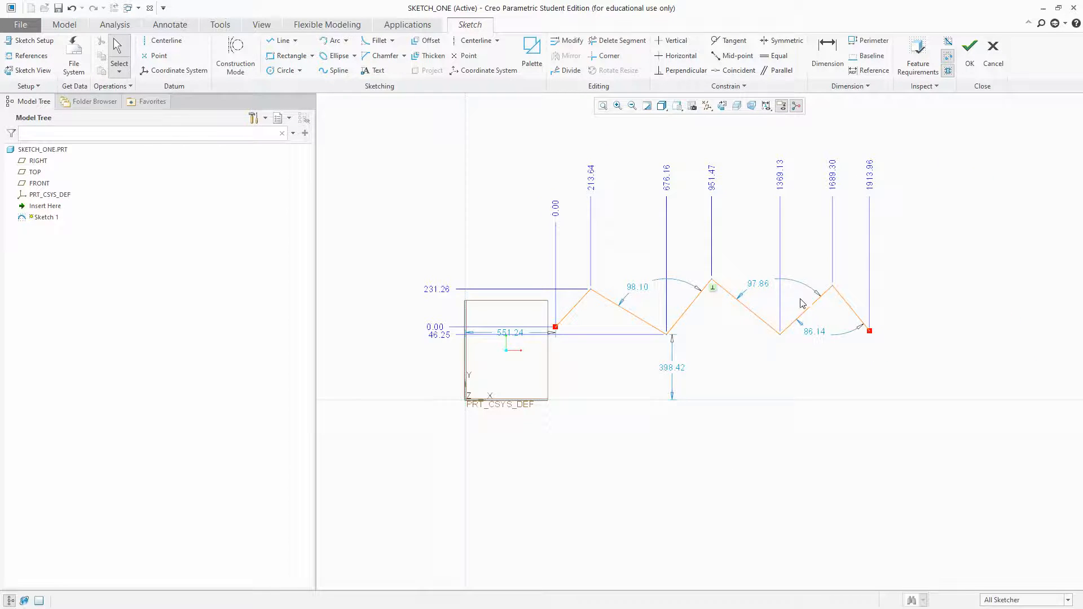
scroll(858, 328, "up", 1)
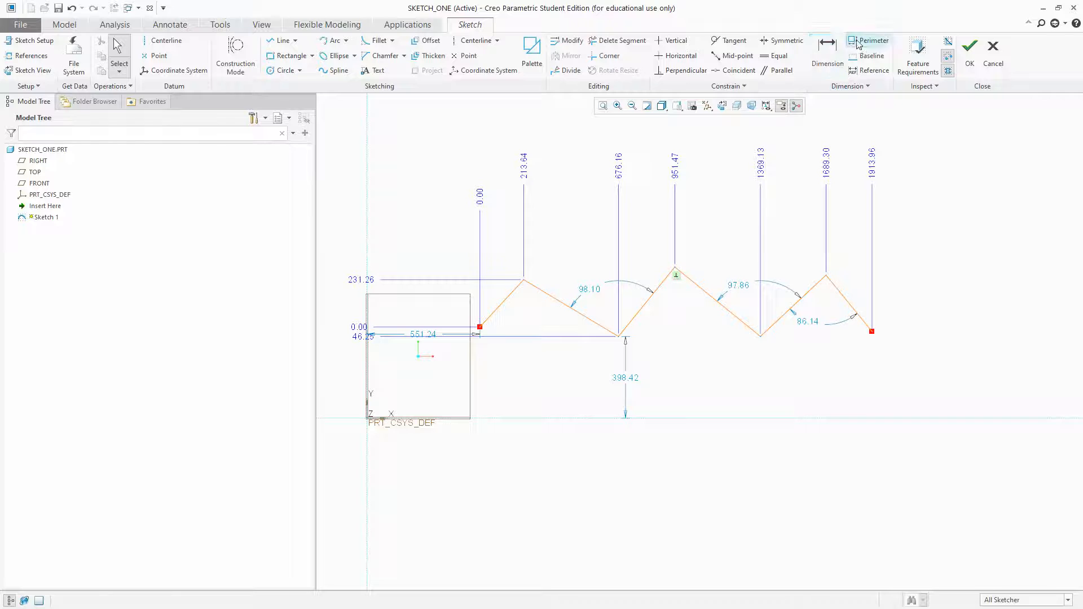
left_click(826, 55)
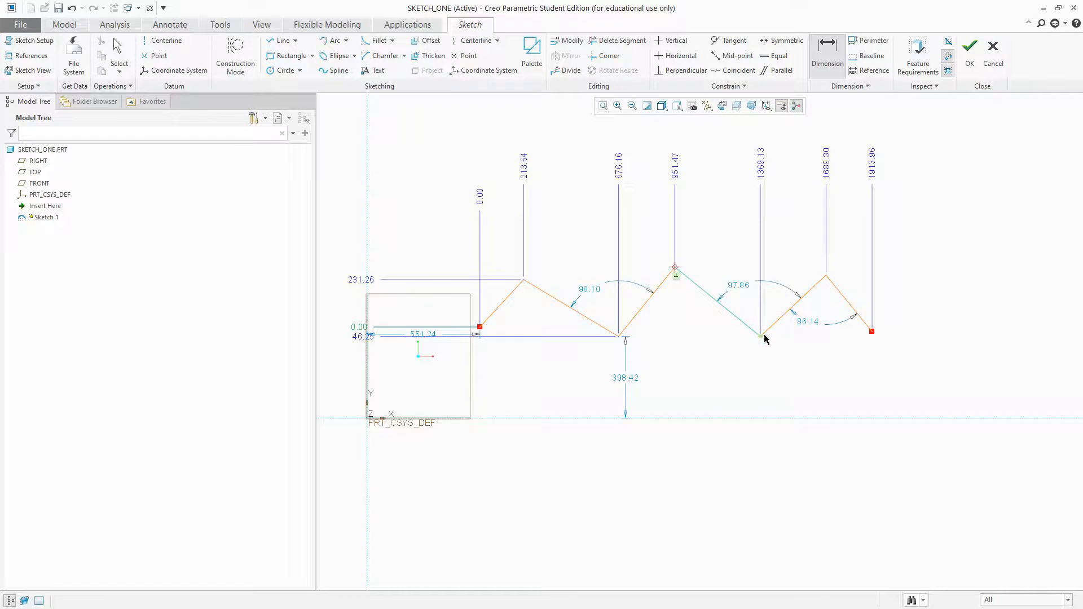
middle_click(342, 300)
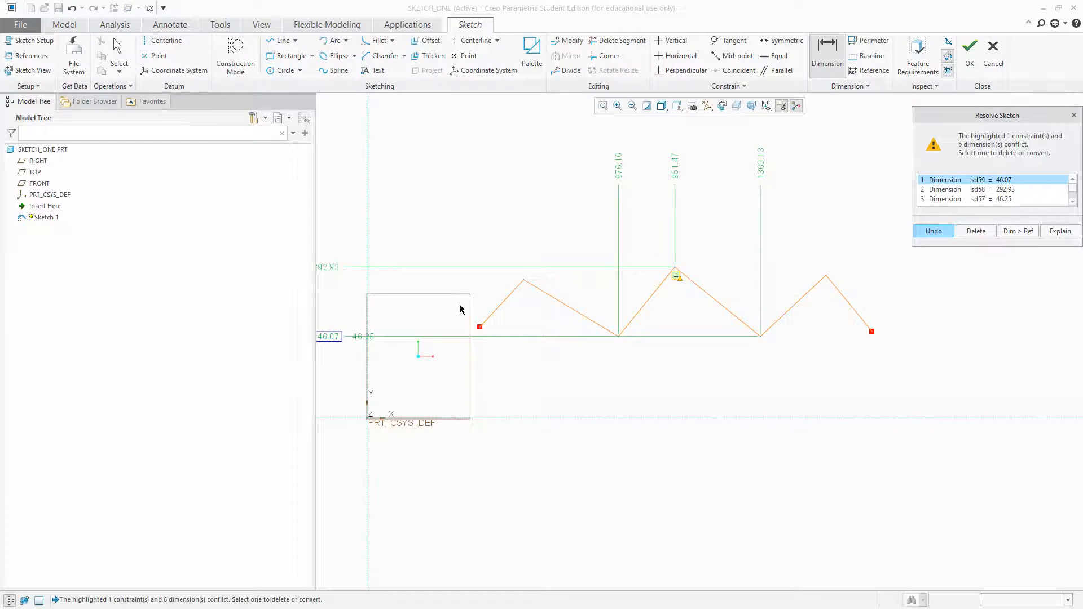
scroll(487, 308, "up", 3)
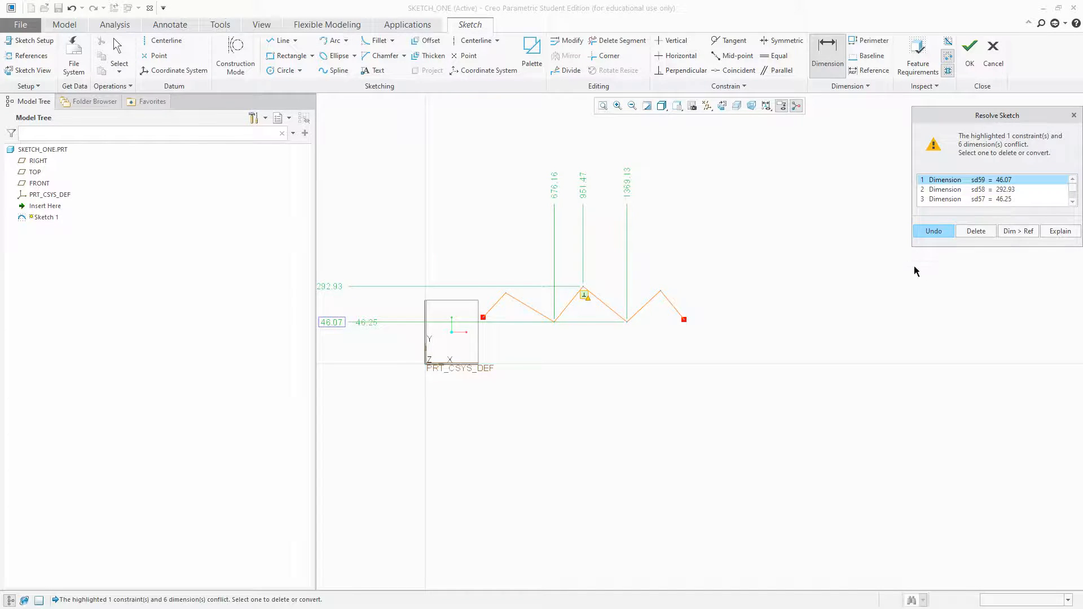
scroll(771, 261, "up", 1)
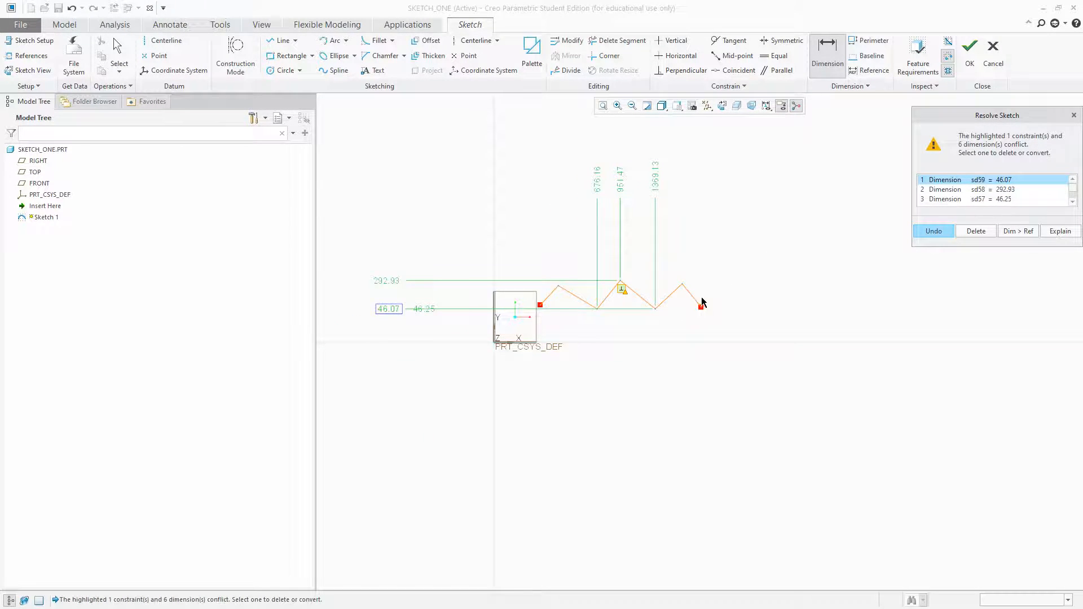
scroll(659, 299, "down", 2)
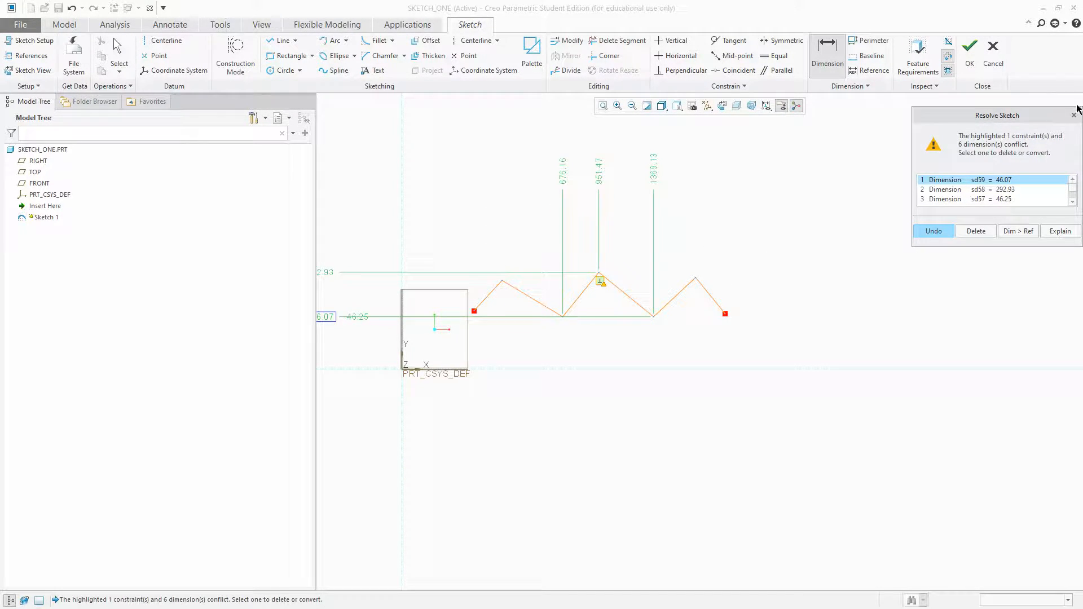
left_click(946, 232)
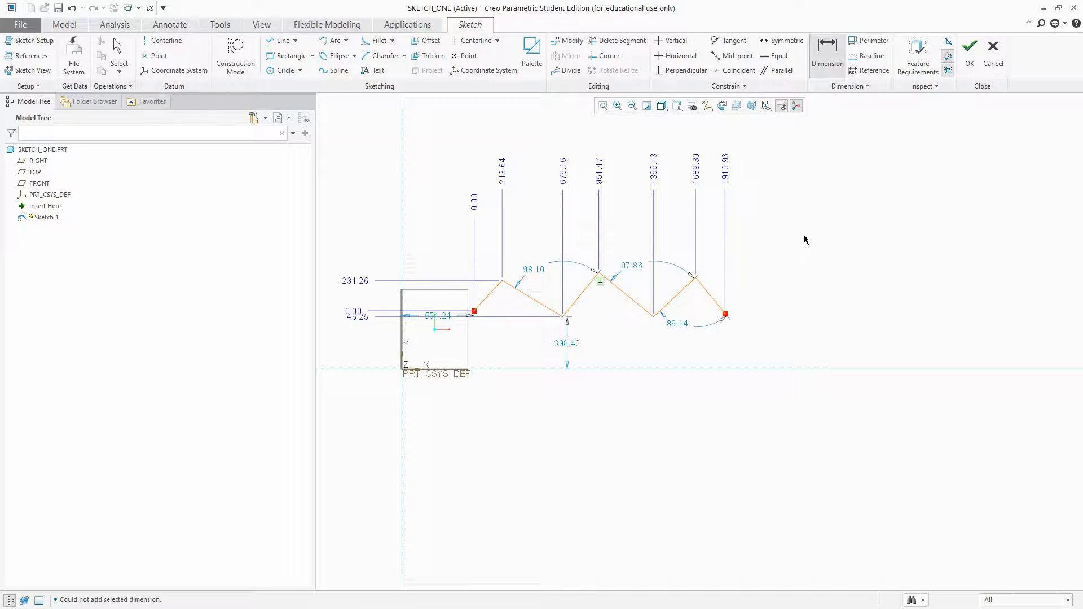
key("Escape")
scroll(671, 345, "up", 1)
scroll(631, 322, "down", 1)
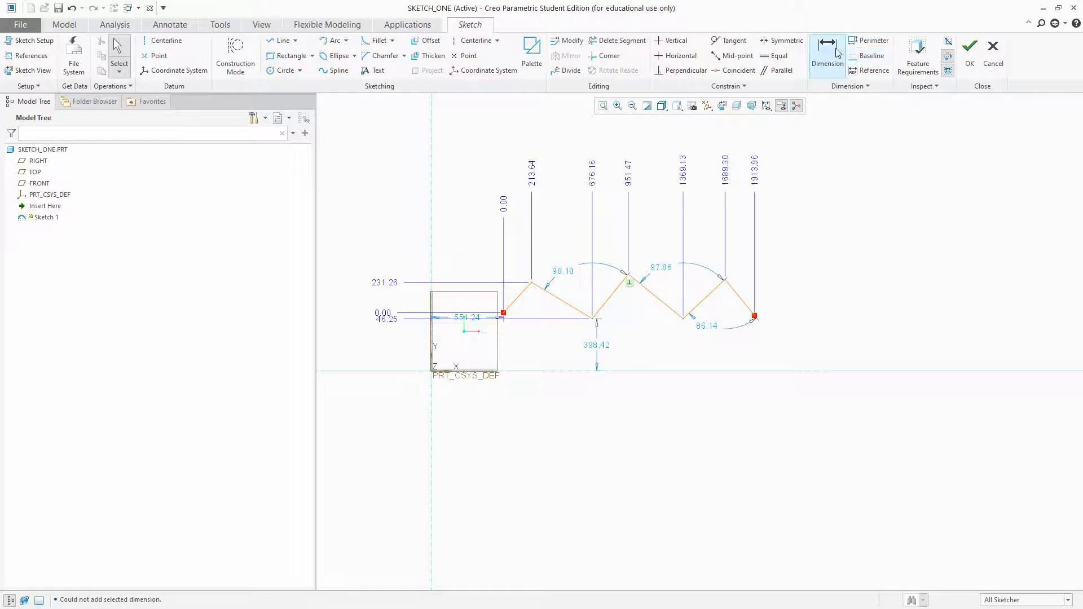
Add an ordinate dimension from the horizontal baseline to the zigzag's fifth vertex, placed left of the existing baseline values.
left_click(858, 59)
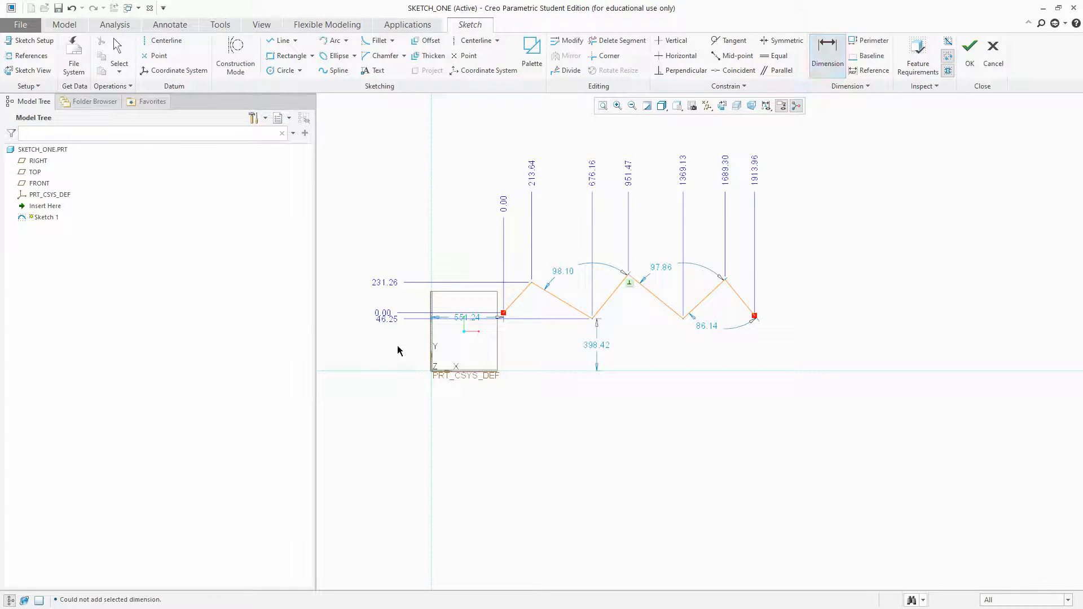
left_click(386, 310)
left_click(683, 320)
middle_click(354, 300)
middle_click(420, 243)
middle_click(836, 191)
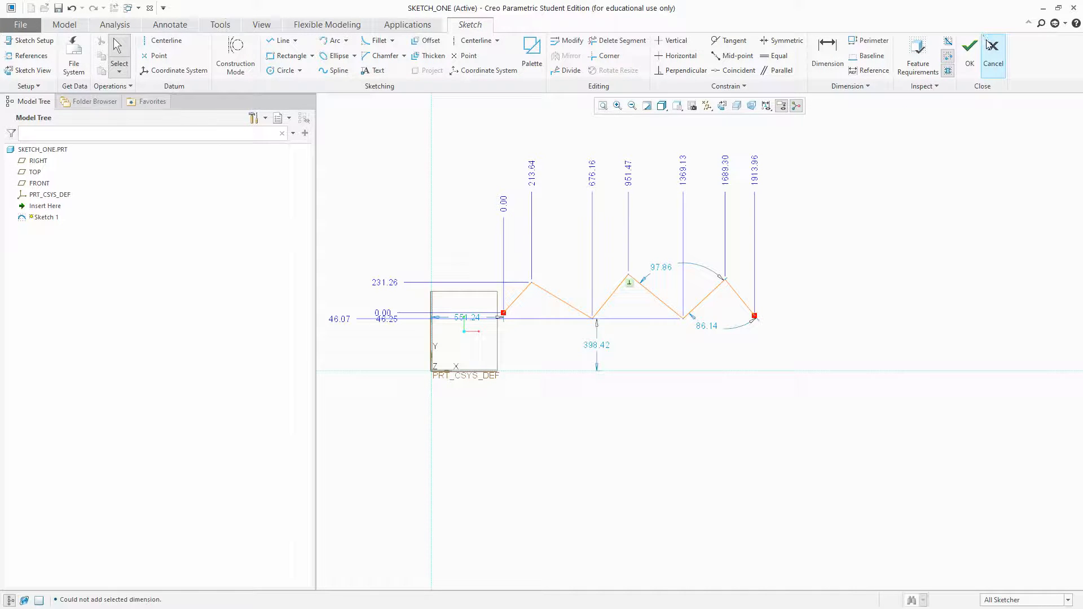
Try to create a reference dimension from the ordinate dimension at the zigzag's last vertex.
left_click(876, 72)
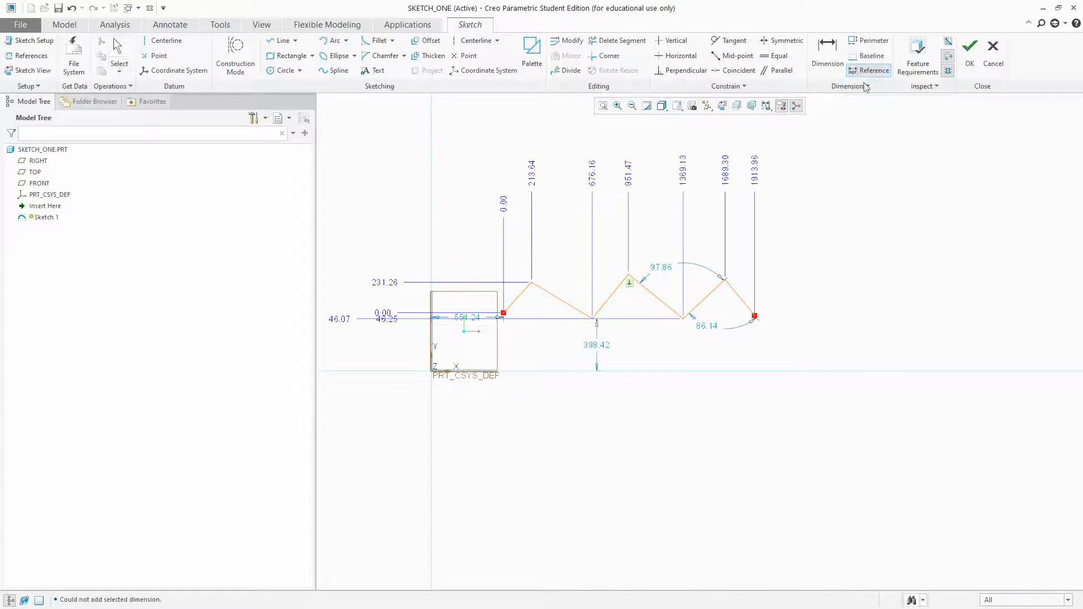
left_click(756, 179)
middle_click(814, 177)
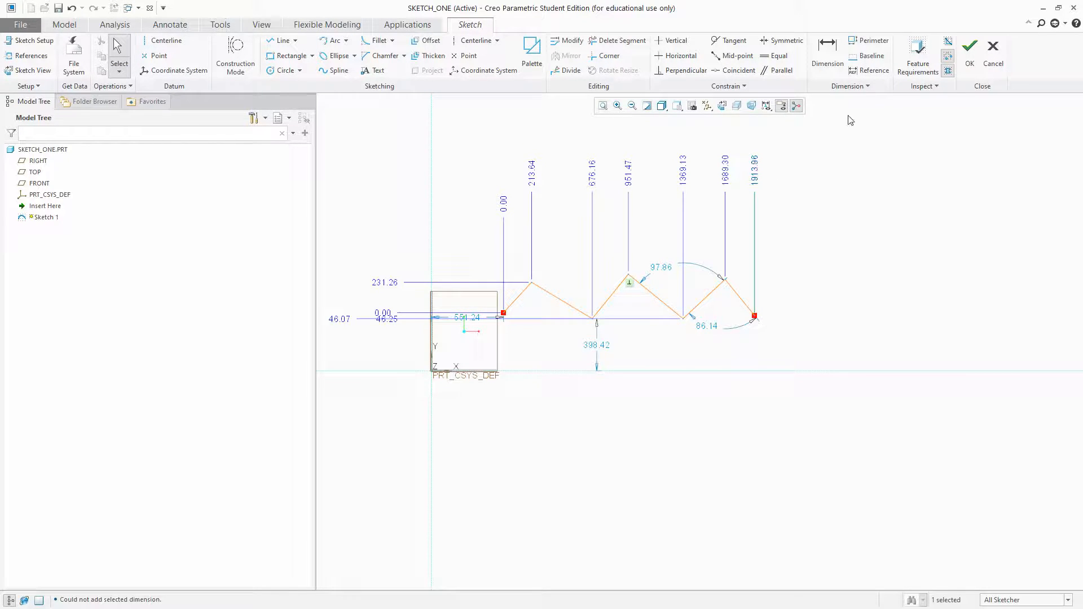
left_click(871, 71)
middle_click(825, 173)
Delete the dimensioned zigzag and sketch an open three-segment line chain with vertices at heights of about 743, 1113, 455 and 816.
mouse_move(816, 139)
left_mouse_down()
mouse_move(769, 192)
mouse_move(412, 380)
mouse_move(482, 358)
left_mouse_up()
left_click(519, 319)
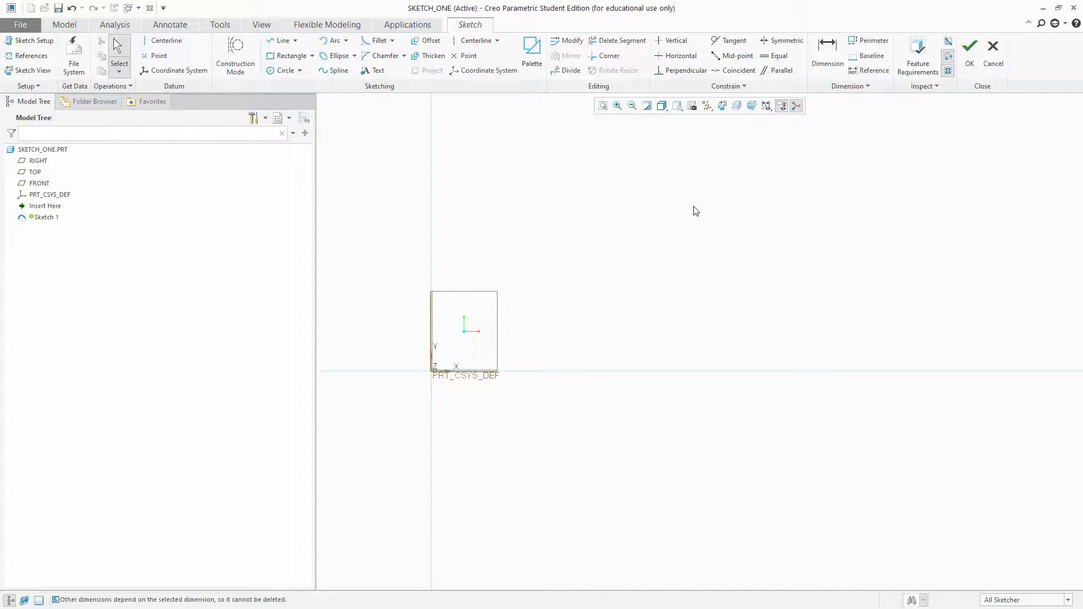
left_click(282, 41)
left_click(532, 275)
left_click(690, 311)
left_click(786, 265)
middle_click(830, 248)
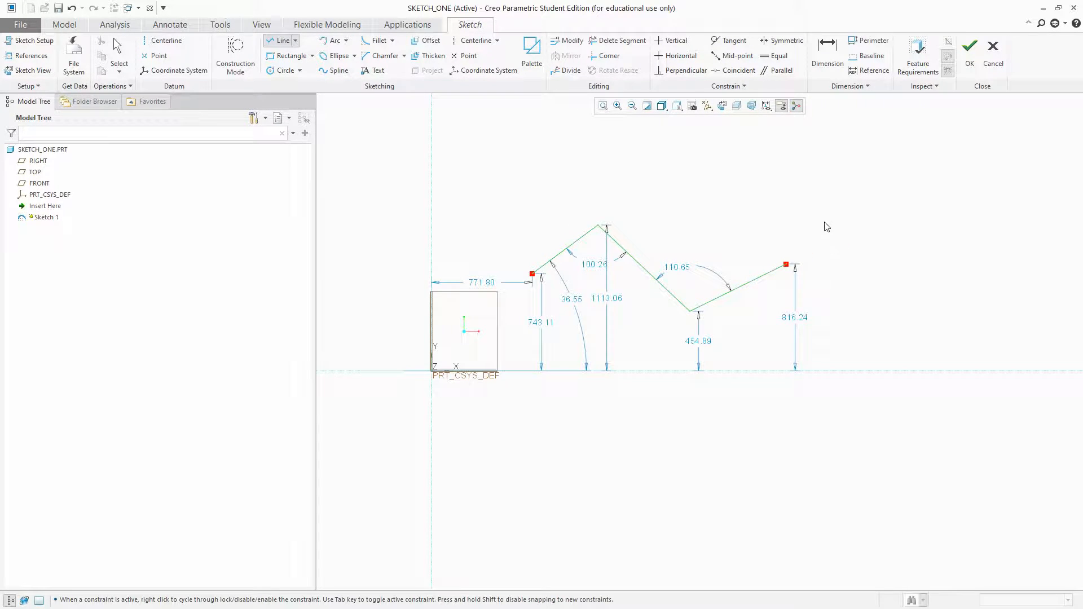
middle_click(829, 233)
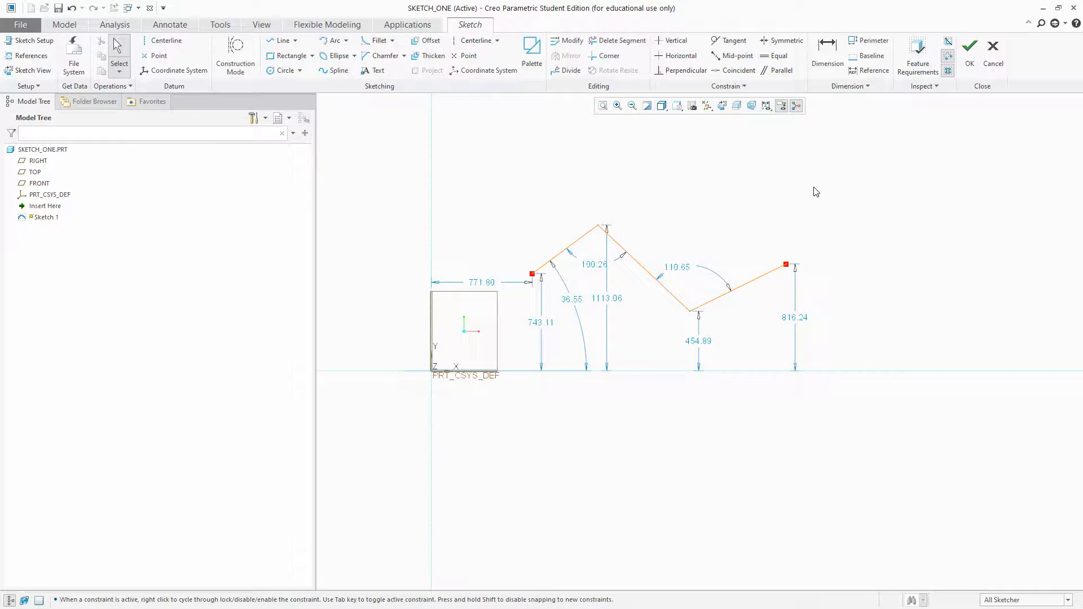
Create a reference dimension for the horizontal span of the chain's first segment above it, with the text moved outside the extension lines.
left_click(880, 71)
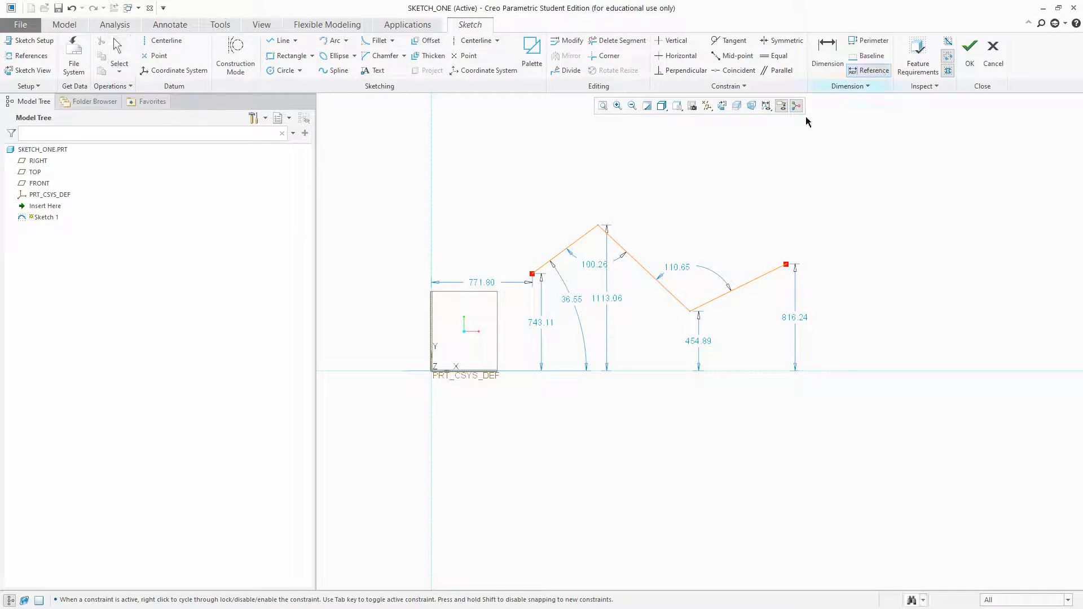
middle_click(519, 235)
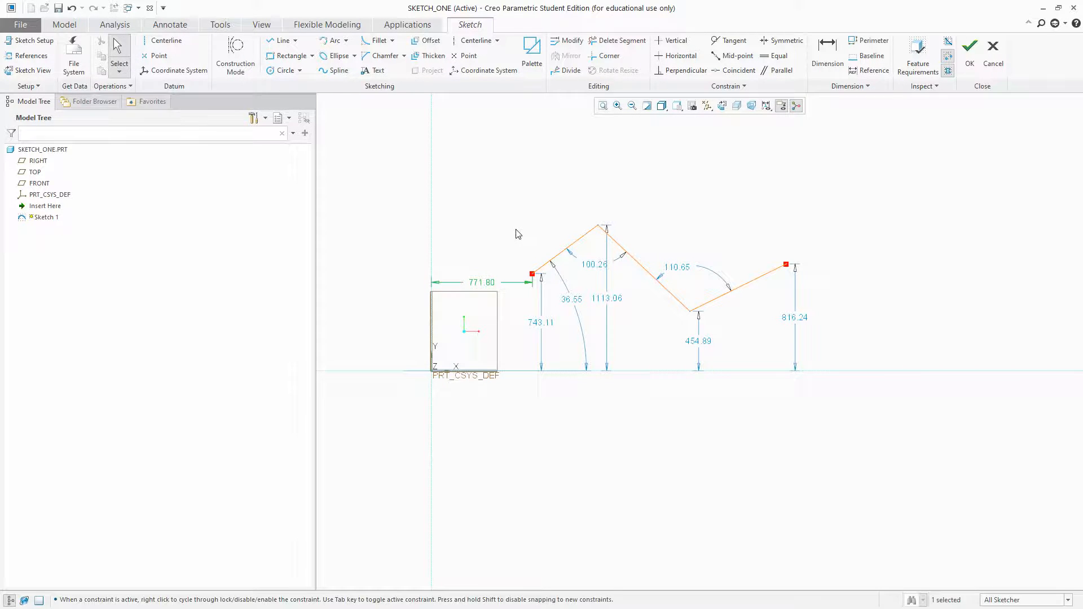
left_click(871, 71)
left_click(536, 273)
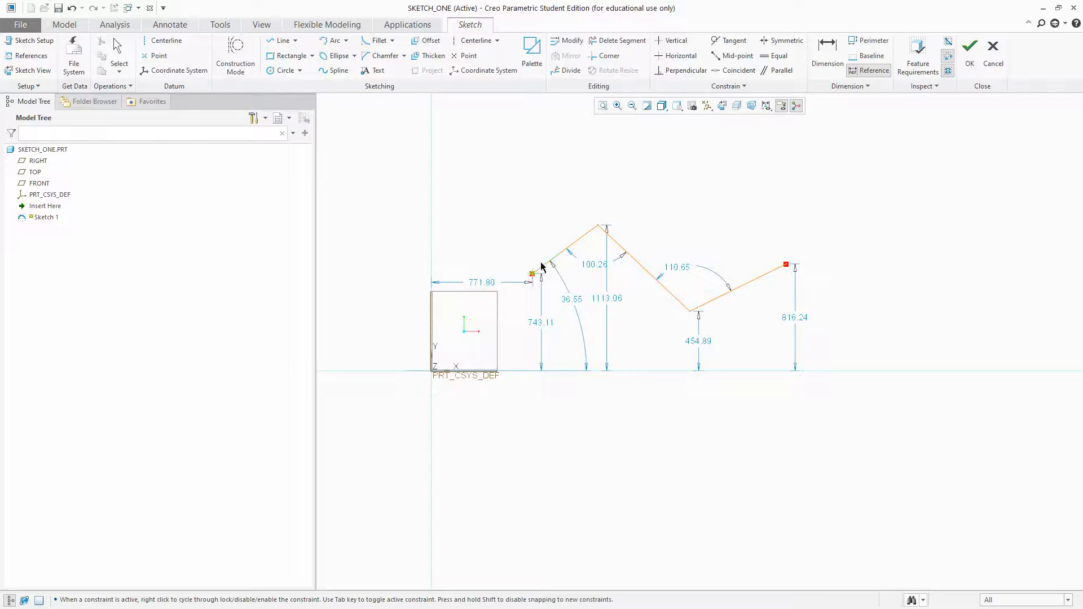
middle_click(546, 177)
middle_click(584, 155)
left_click_drag(539, 179, 491, 177)
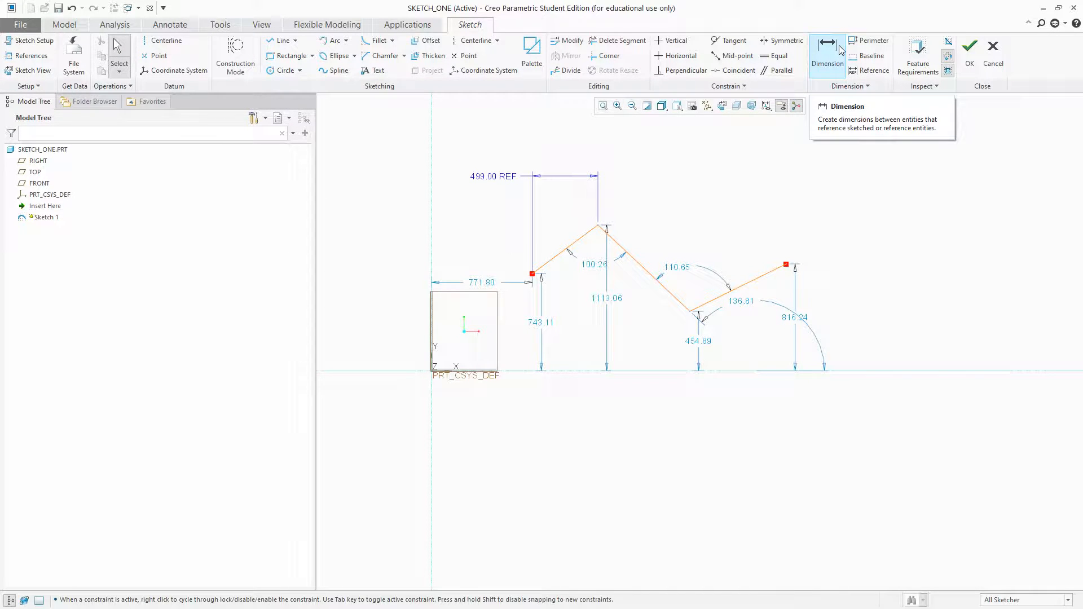
Create an aligned reference dimension for the length of the chain's second segment, placed above and parallel to it.
left_click(867, 71)
middle_click(687, 223)
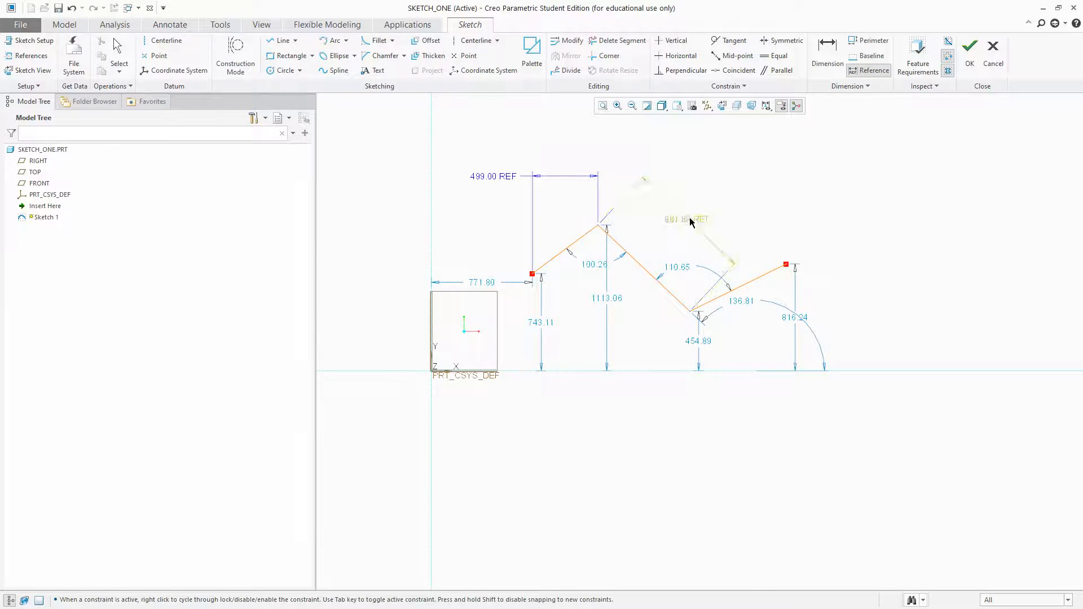
middle_click(776, 152)
Delete both reference dimensions and the three-segment line chain from the sketch.
left_click(698, 221)
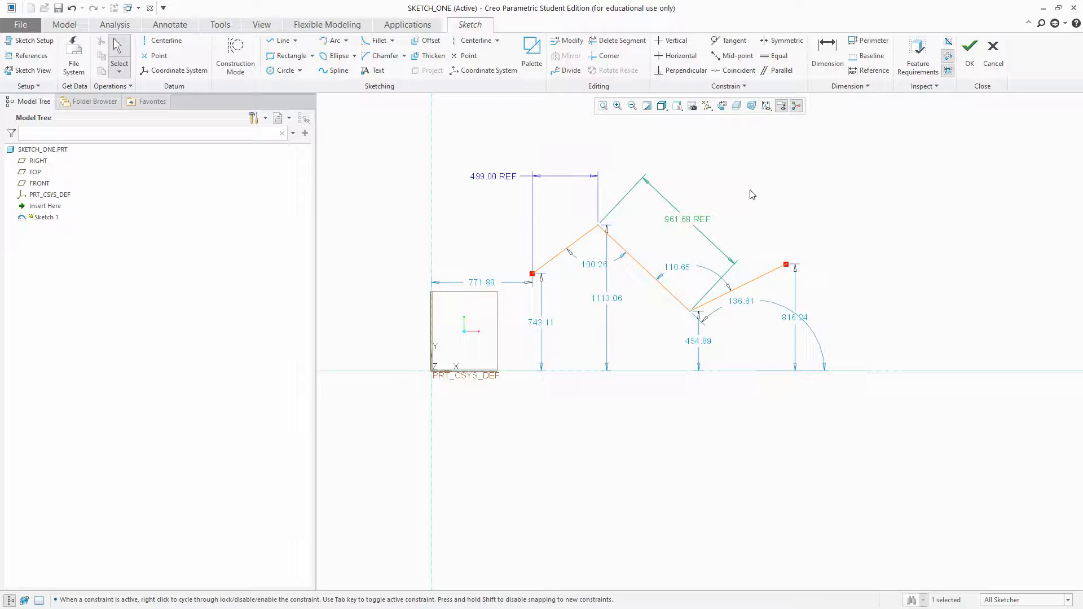
key("Delete")
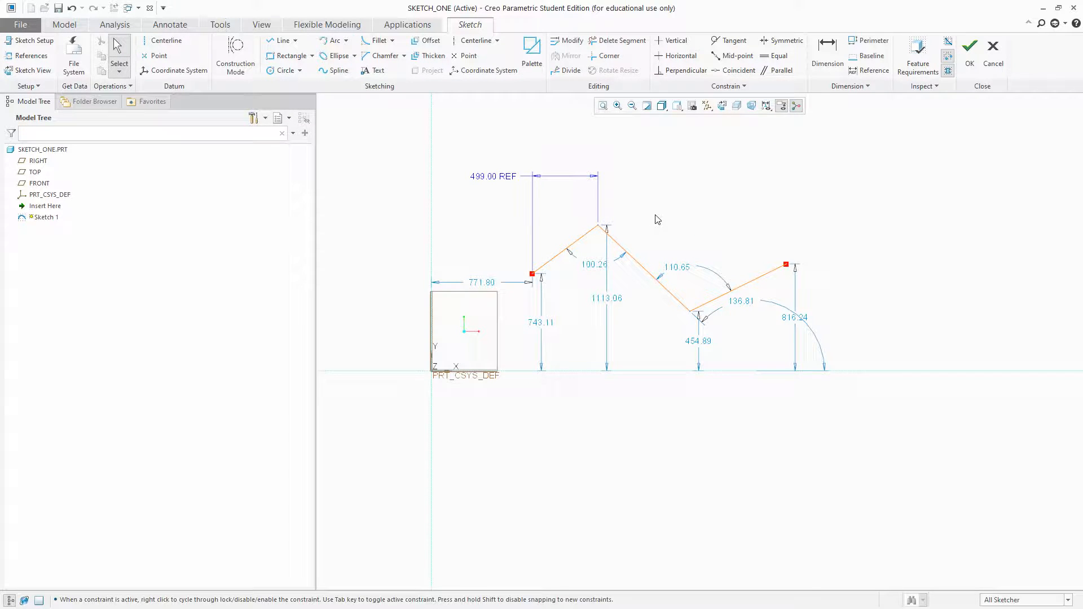
left_click(520, 176)
key("Delete")
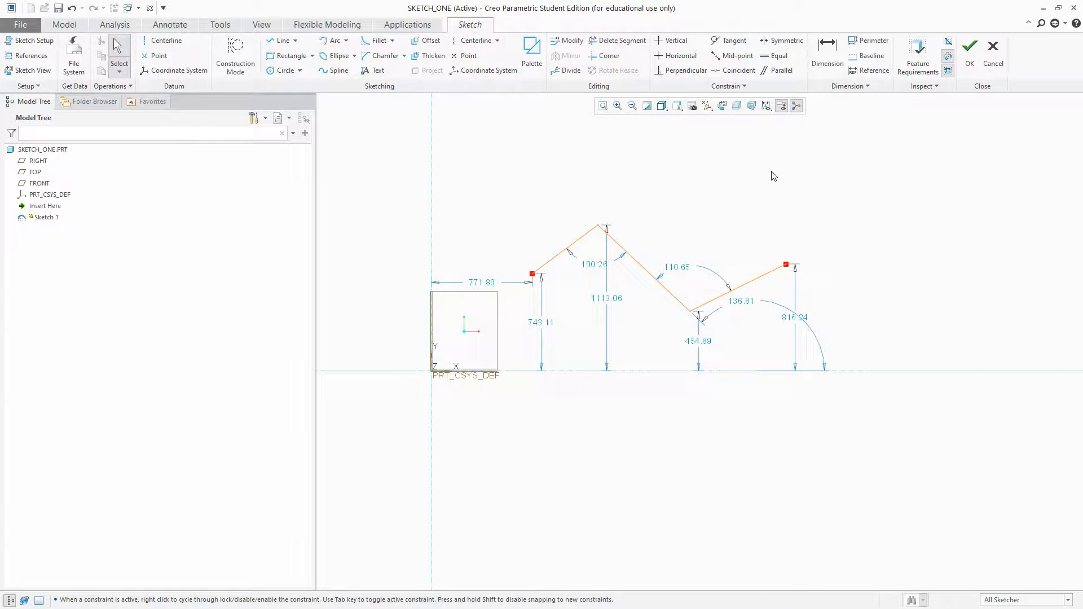
scroll(685, 221, "up", 2)
left_click_drag(783, 198, 595, 283)
key("Delete")
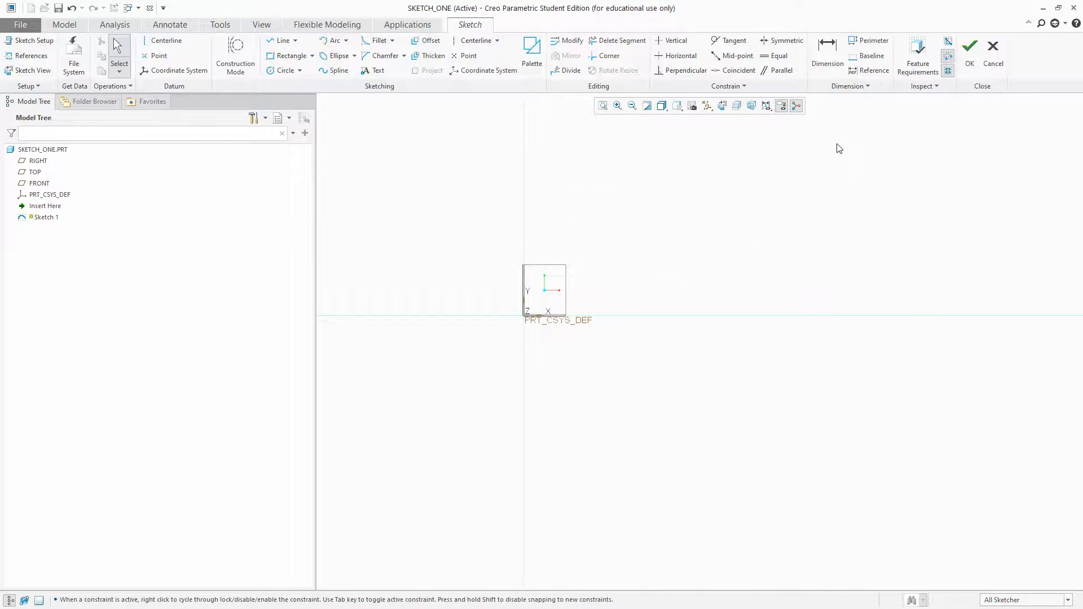
scroll(833, 152, "down", 1)
scroll(549, 228, "down", 1)
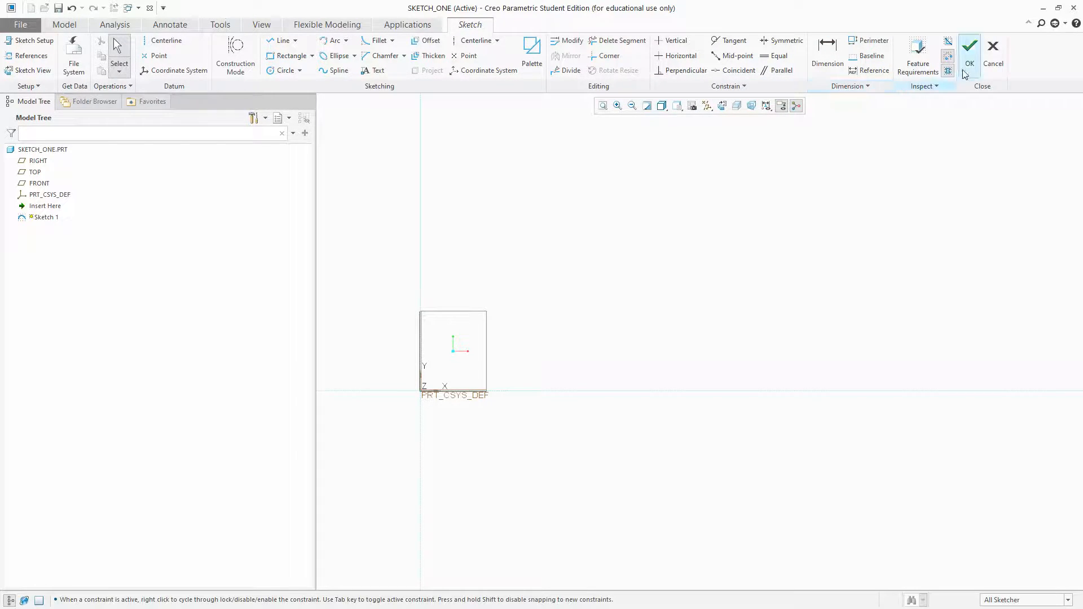
left_click(952, 88)
left_click(953, 87)
scroll(713, 248, "up", 3)
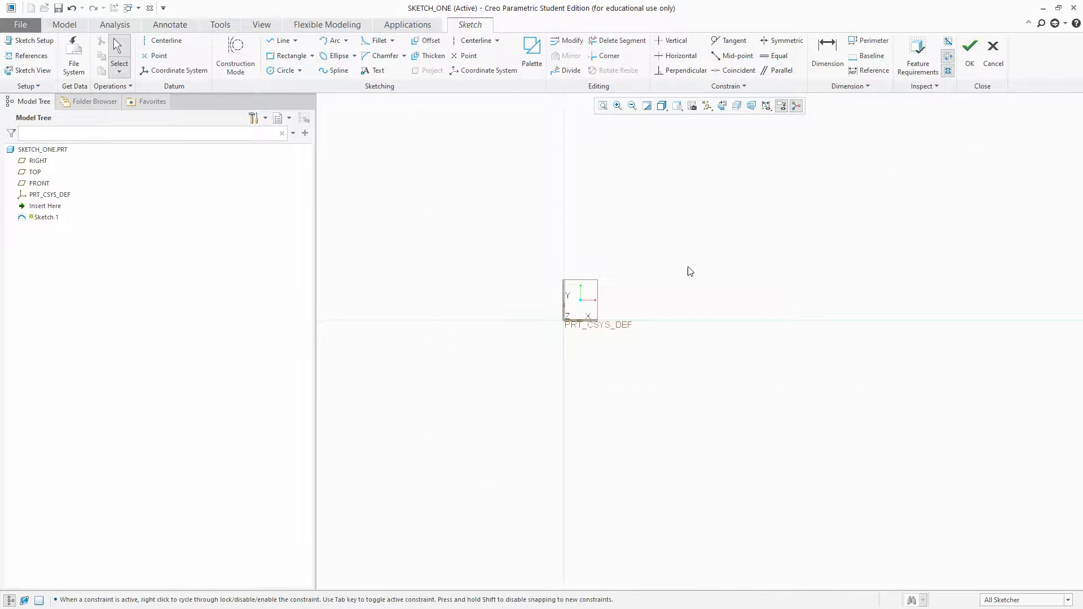
scroll(693, 269, "down", 3)
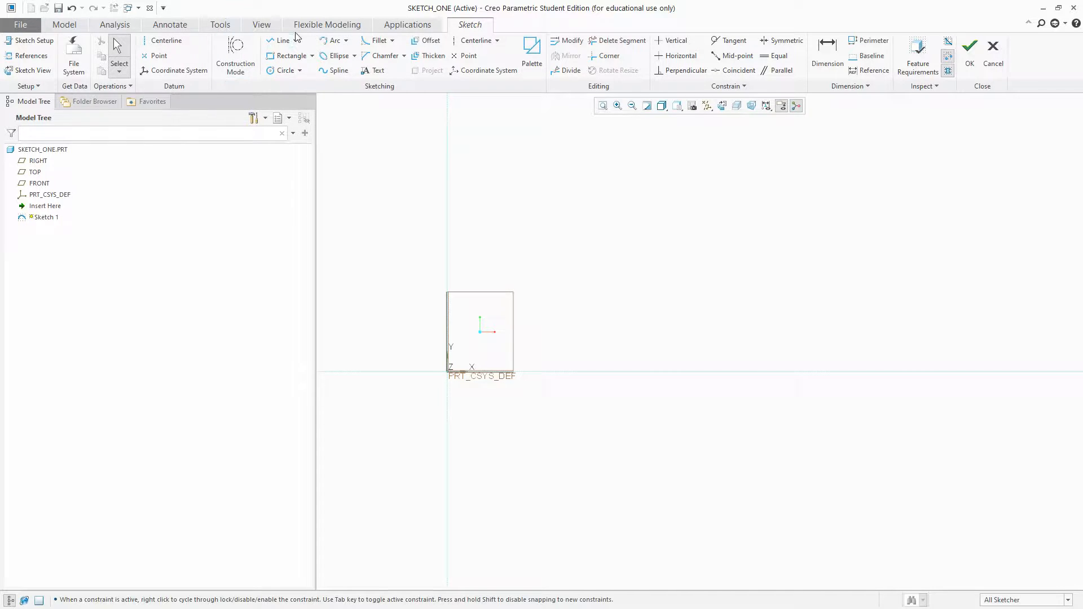
Sketch an irregular outline of connected lines with a gap near its top, and turn off the highlighting of open ends.
left_click(282, 40)
left_click(607, 182)
left_click(567, 259)
left_click(681, 283)
left_click(764, 203)
left_click(663, 171)
left_click(633, 148)
middle_click(628, 165)
middle_click(664, 147)
left_click(947, 55)
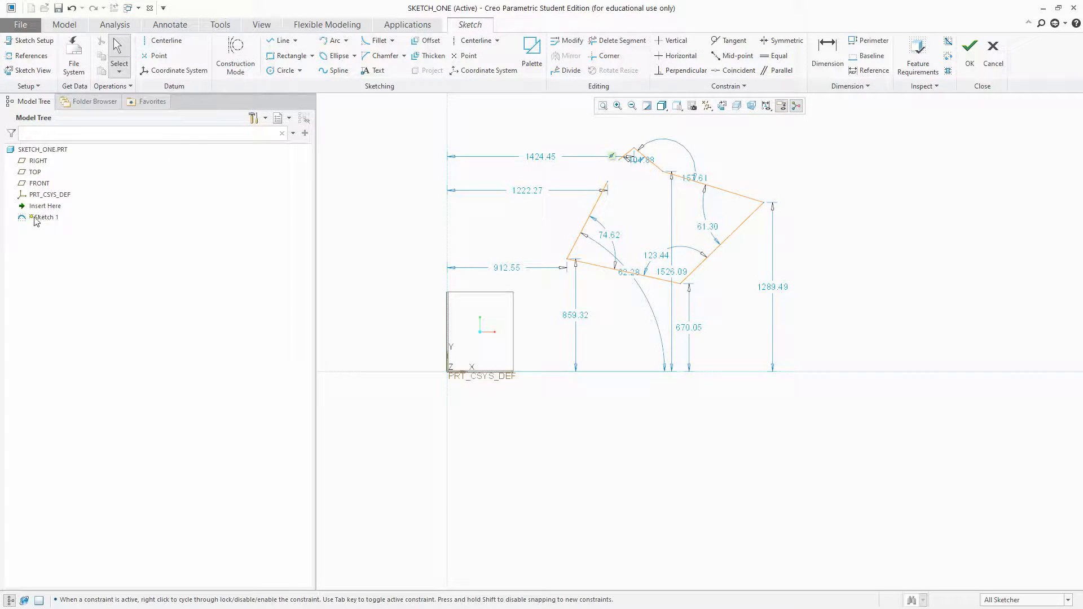
Check the open outline against the Feature Requirements and close the report.
left_click(913, 66)
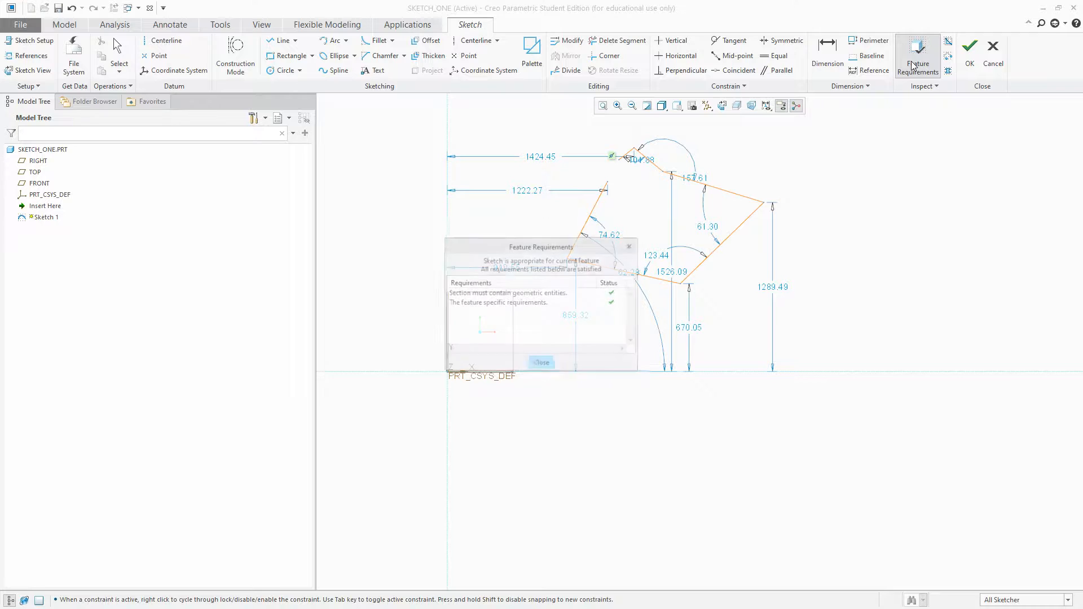
left_click(541, 364)
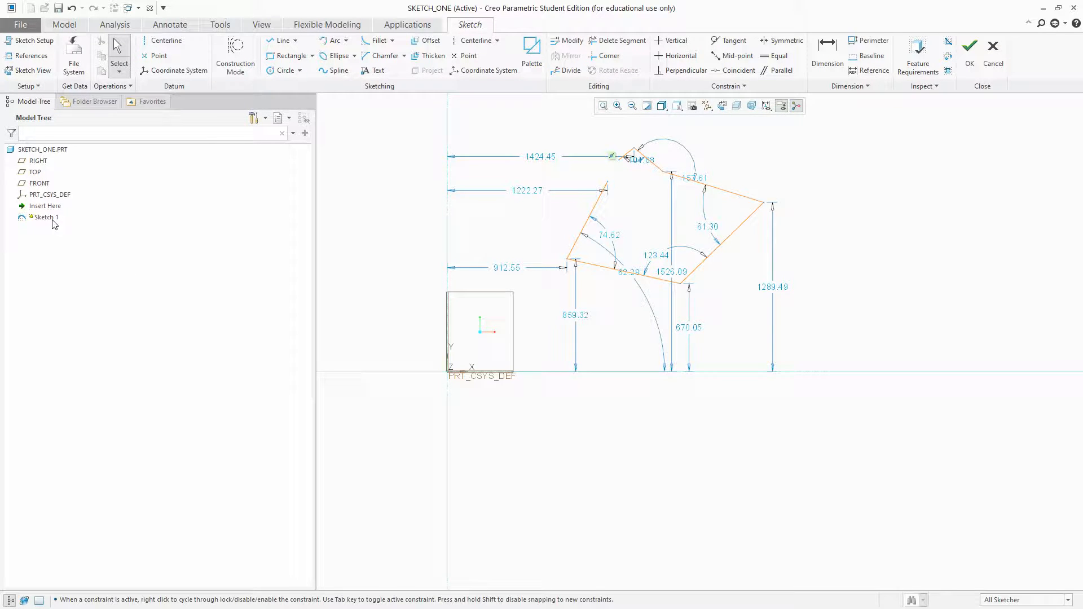
Delete the whole open outline and check the Feature Requirements for the emptied sketch.
left_click_drag(803, 143, 527, 322)
key("Delete")
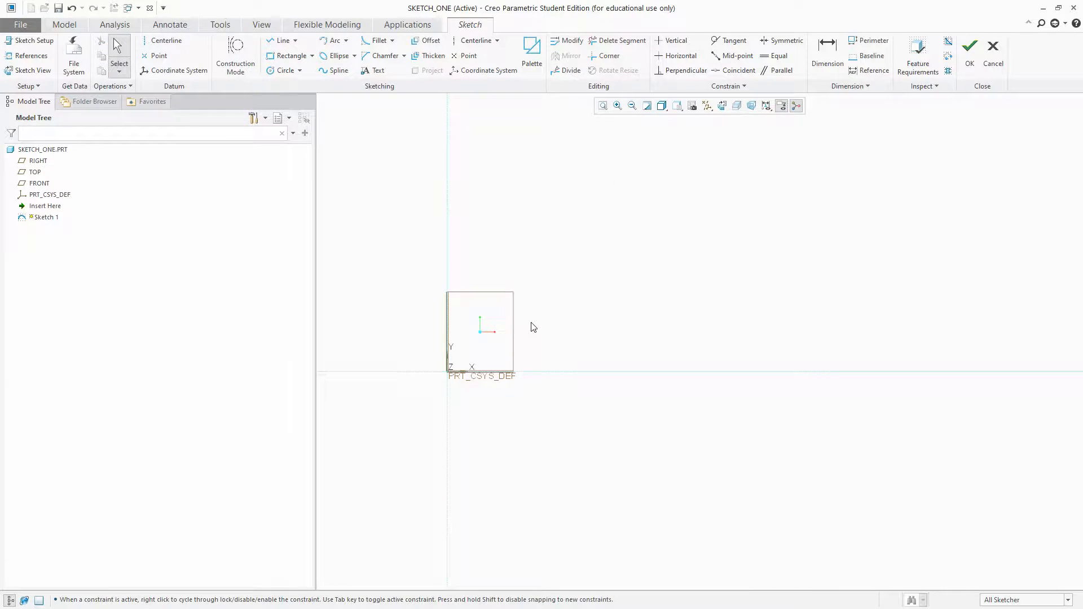
left_click(931, 61)
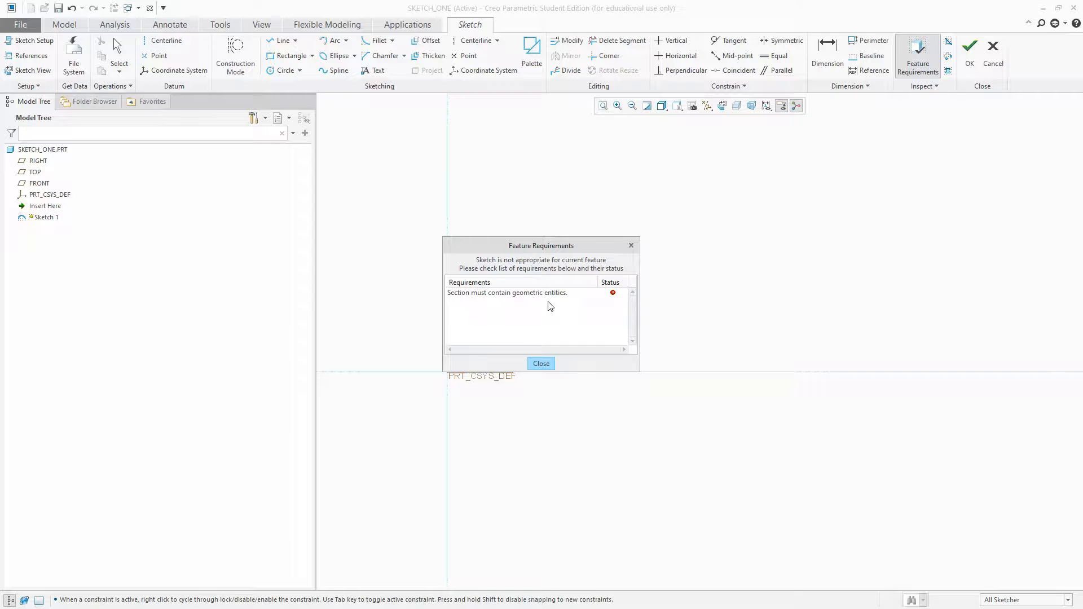
left_click(541, 364)
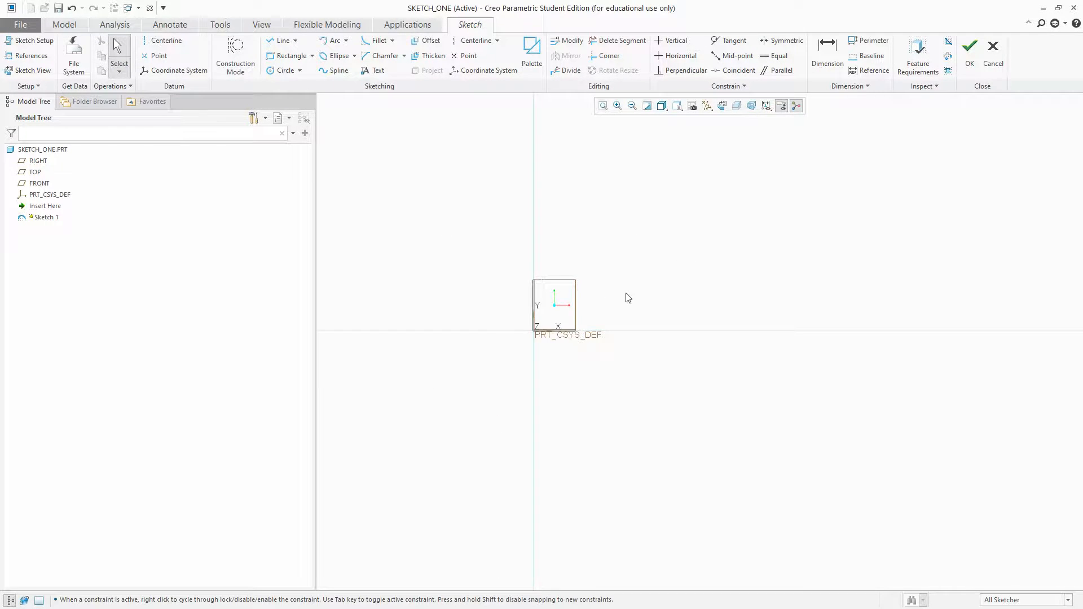
Sketch a single slanted line descending from about 815 to about 565 above the horizontal reference, starting about 337 from the vertical reference.
left_click_drag(621, 218, 521, 162)
left_click(281, 40)
left_click(614, 230)
left_click(765, 262)
middle_click(786, 154)
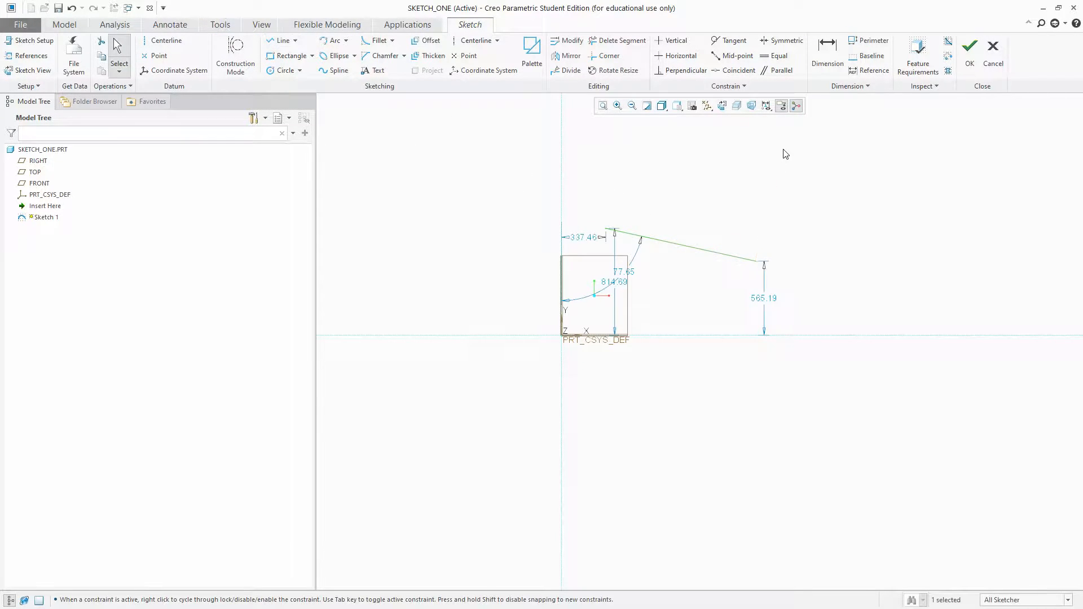
Check the single slanted line against the Feature Requirements, close the report and delete the line.
left_click(918, 54)
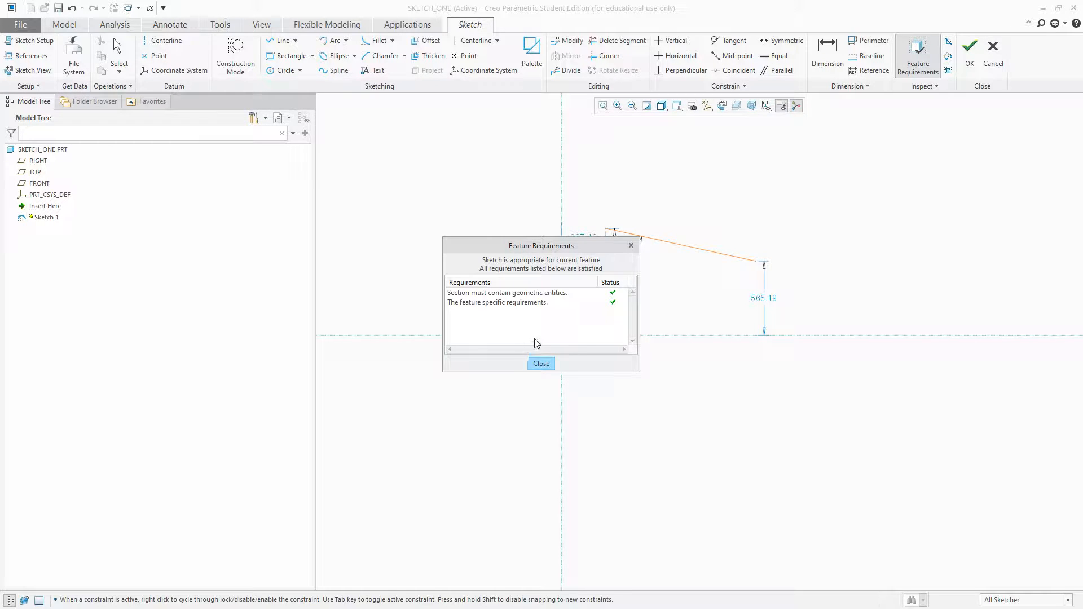
left_click(551, 364)
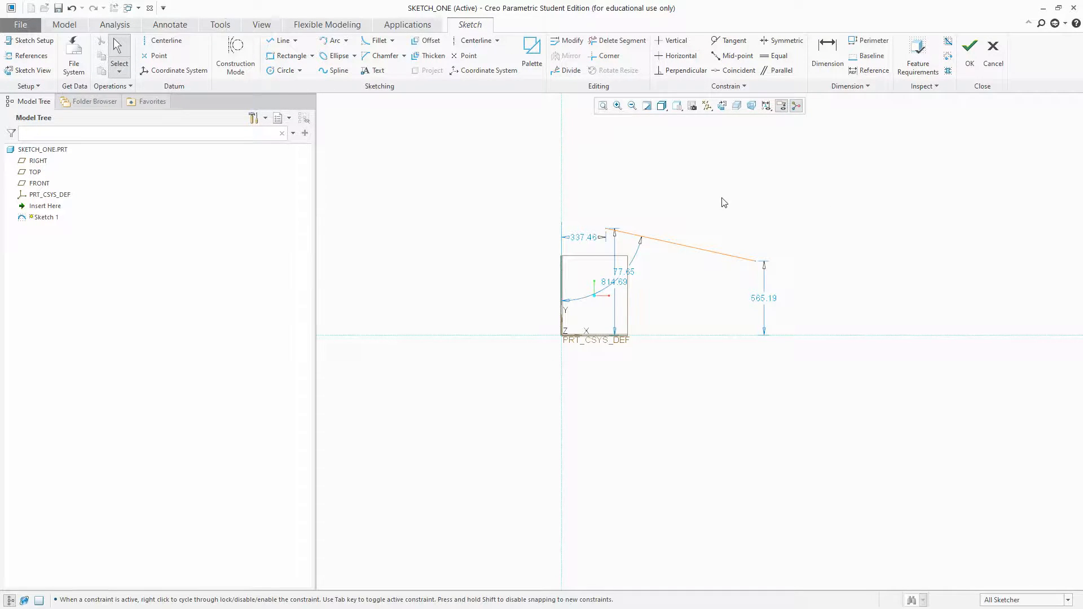
mouse_move(823, 176)
left_mouse_down()
mouse_move(671, 255)
mouse_move(582, 280)
left_mouse_up()
left_click(785, 216)
left_click(734, 257)
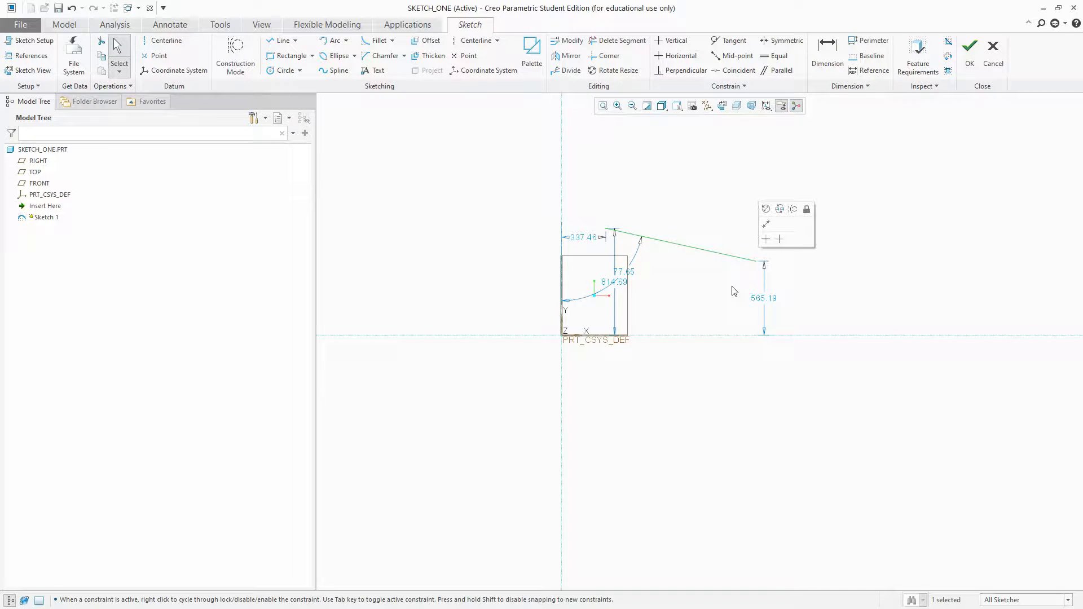
key("Delete")
scroll(597, 292, "down", 2)
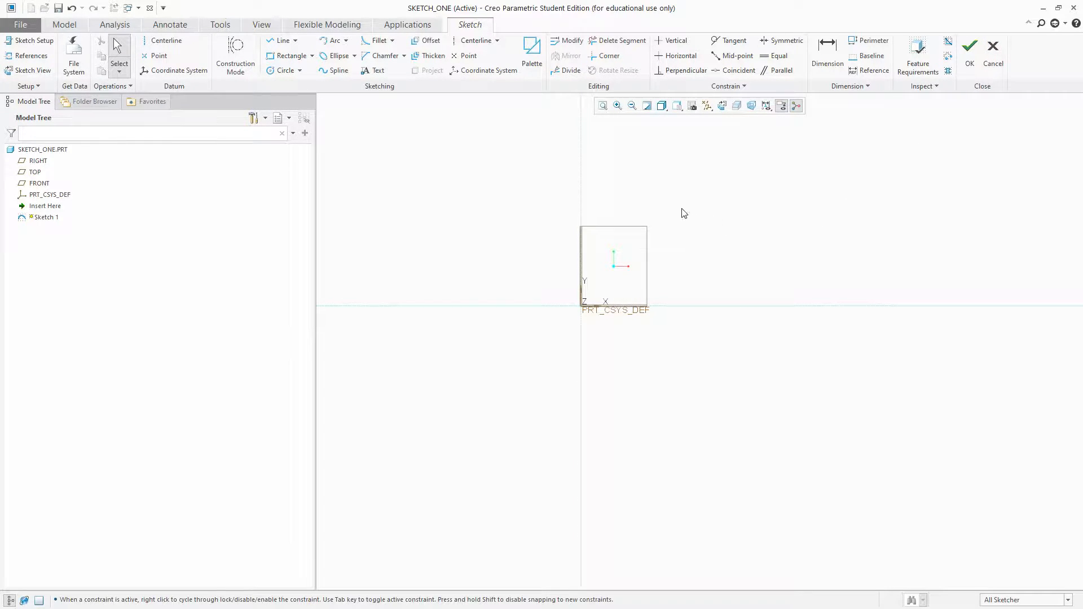
Leave the emptied sketch without saving it and start an extrude with its section on the FRONT plane.
left_click(993, 55)
left_click(570, 330)
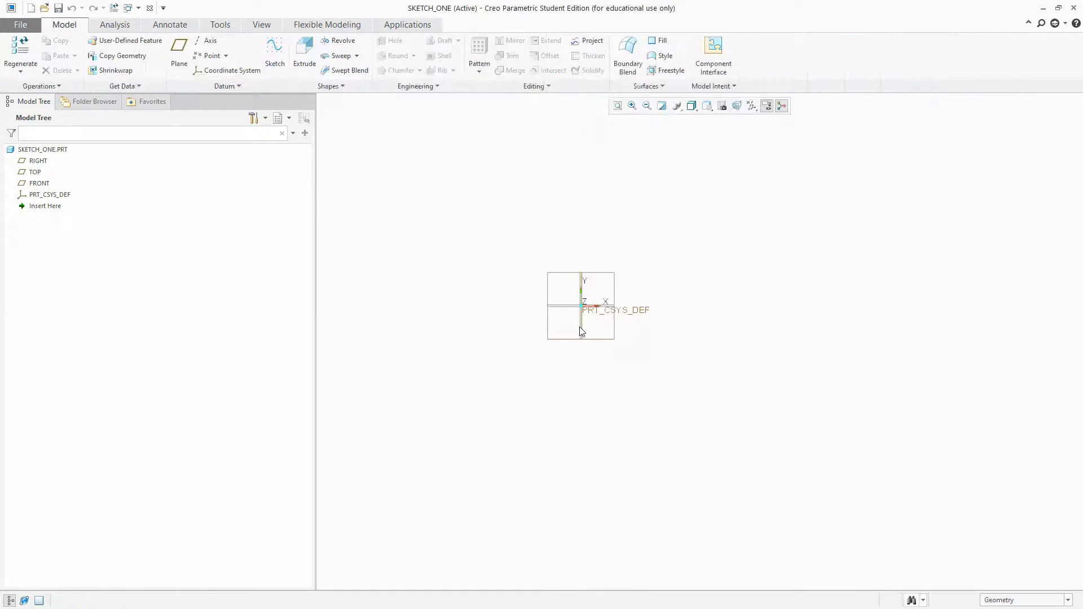
left_click(304, 55)
left_click(556, 275)
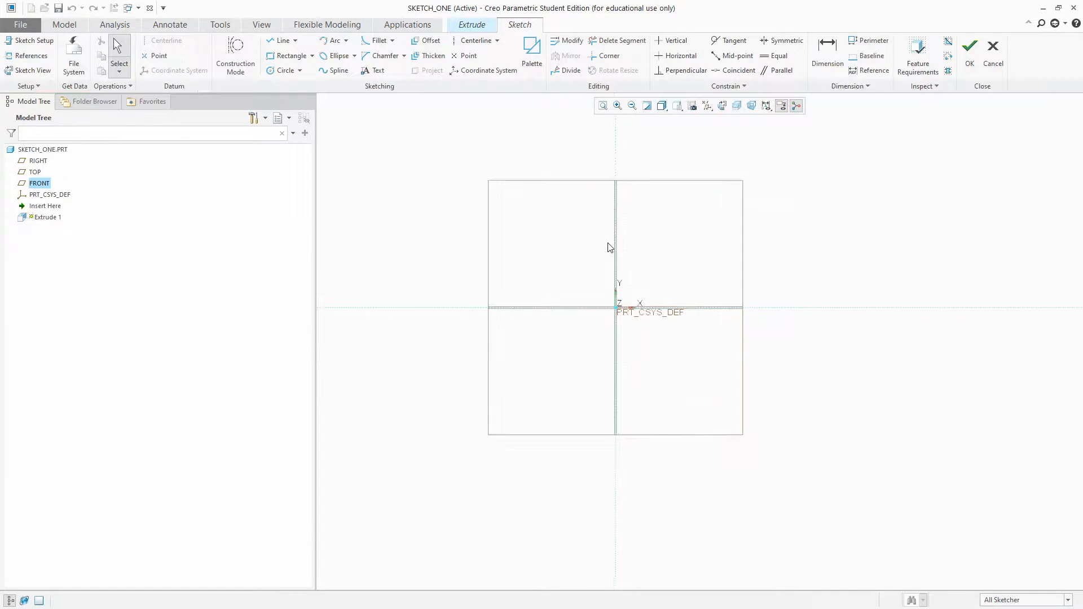
Sketch an open outline of four connected lines, starting about 62 from the vertical reference and about 170 above the horizontal reference.
left_click(285, 41)
left_click(656, 217)
left_click(738, 184)
left_click(851, 259)
left_click(711, 290)
left_click(684, 242)
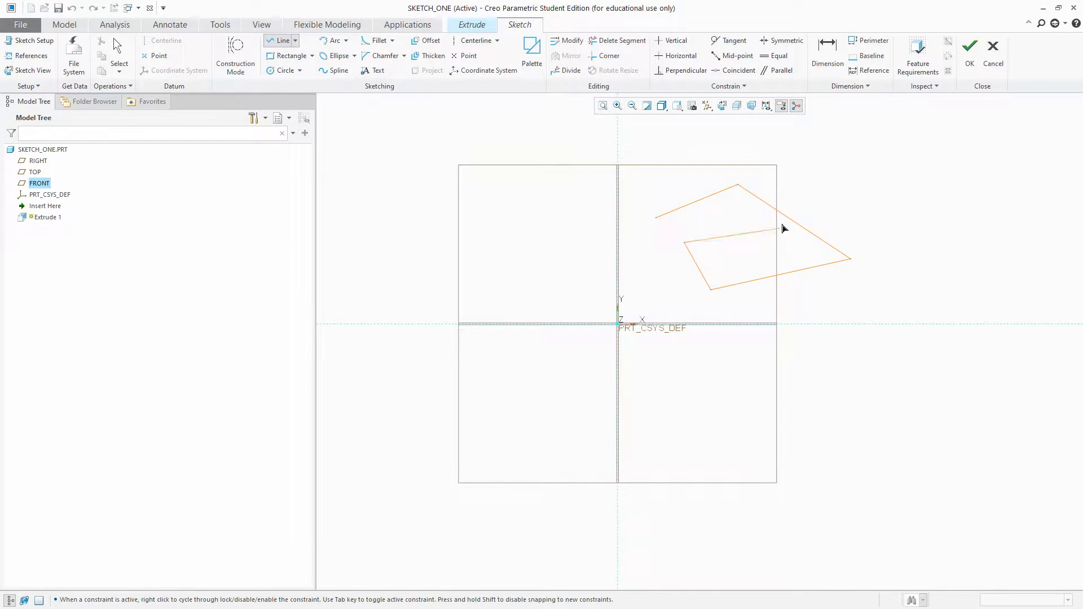
middle_click(786, 229)
middle_click(787, 230)
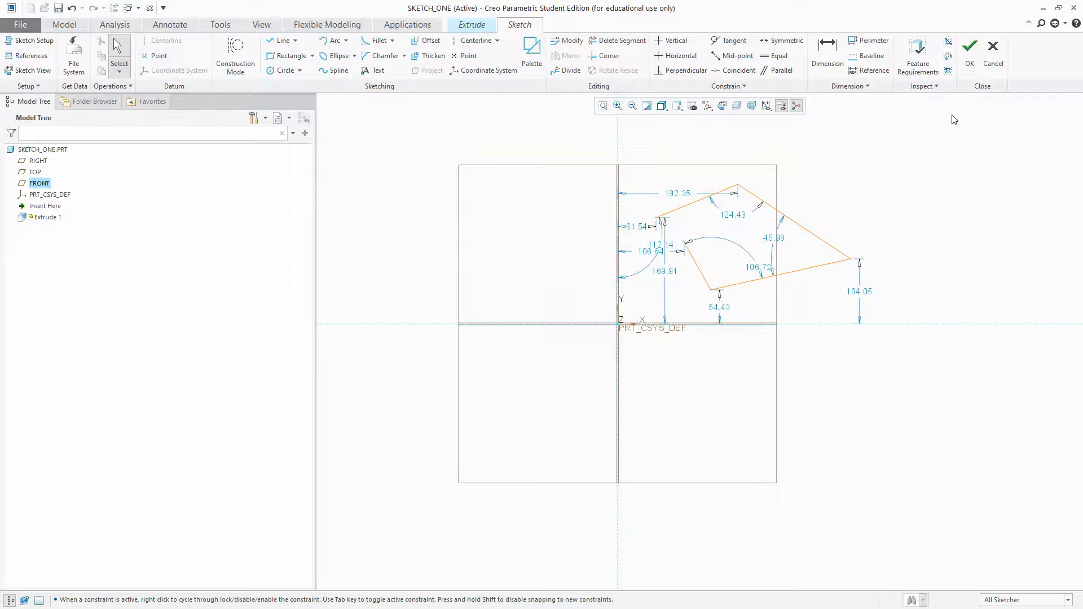
Check the extrude's open outline against the Feature Requirements, compare the warning with the open ends, and close the report.
left_click(919, 57)
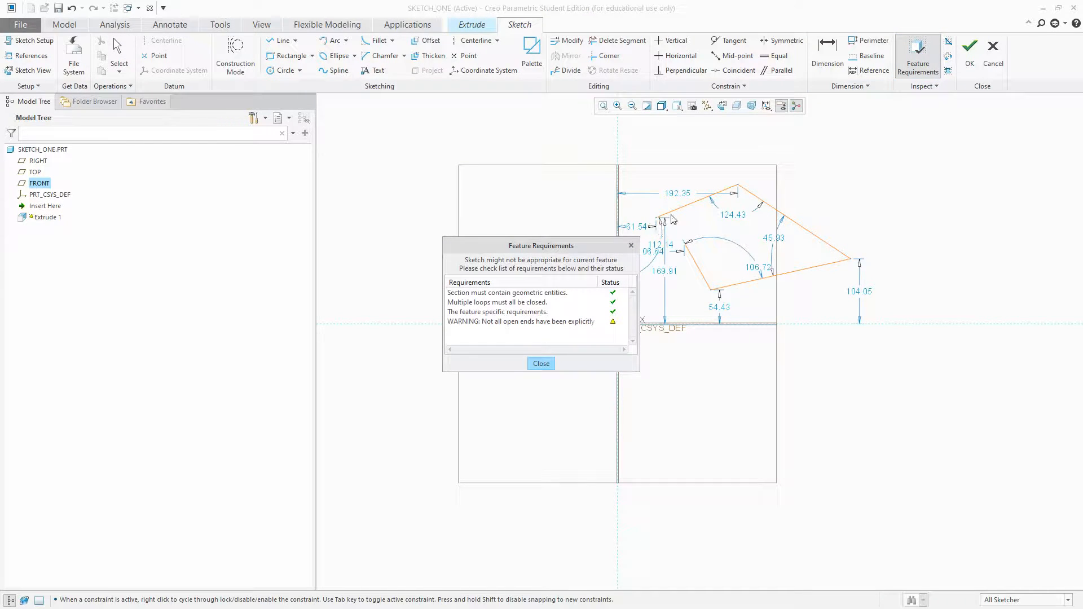
left_click_drag(539, 244, 454, 232)
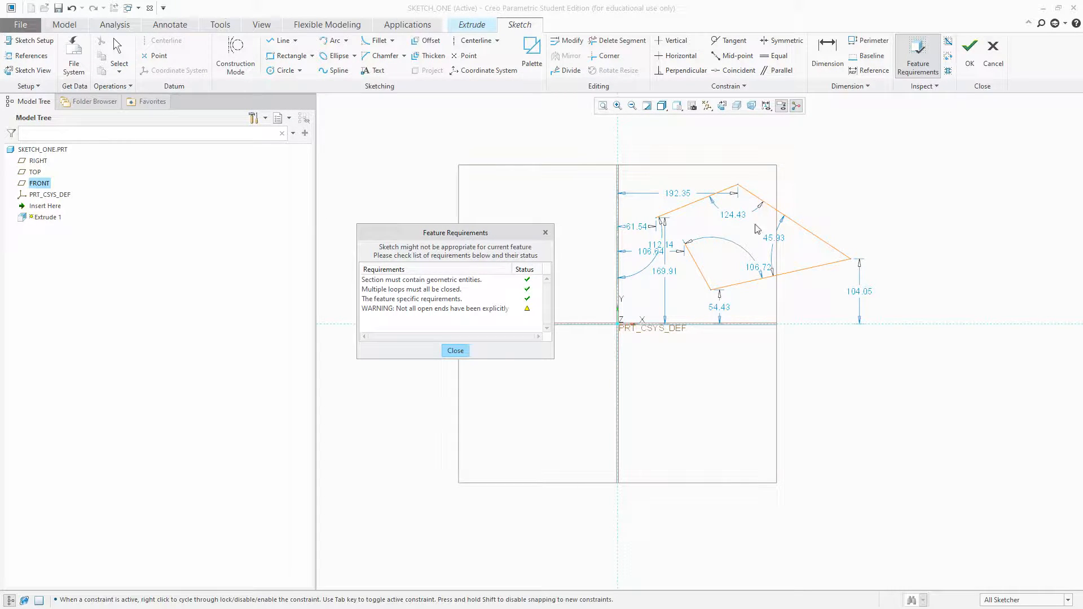
scroll(753, 230, "up", 3)
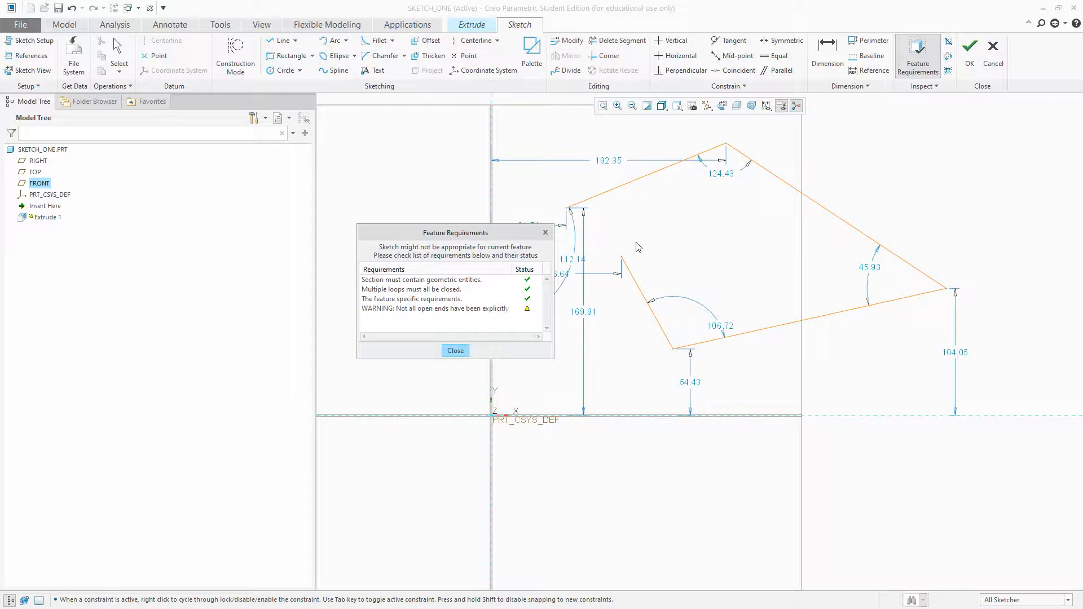
scroll(686, 283, "down", 3)
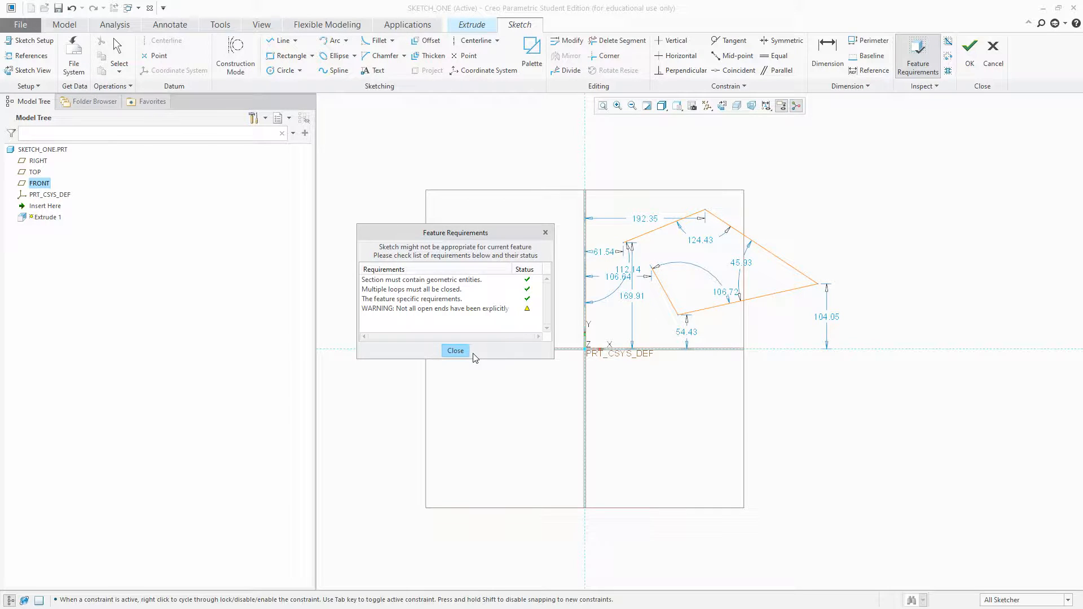
left_click(456, 351)
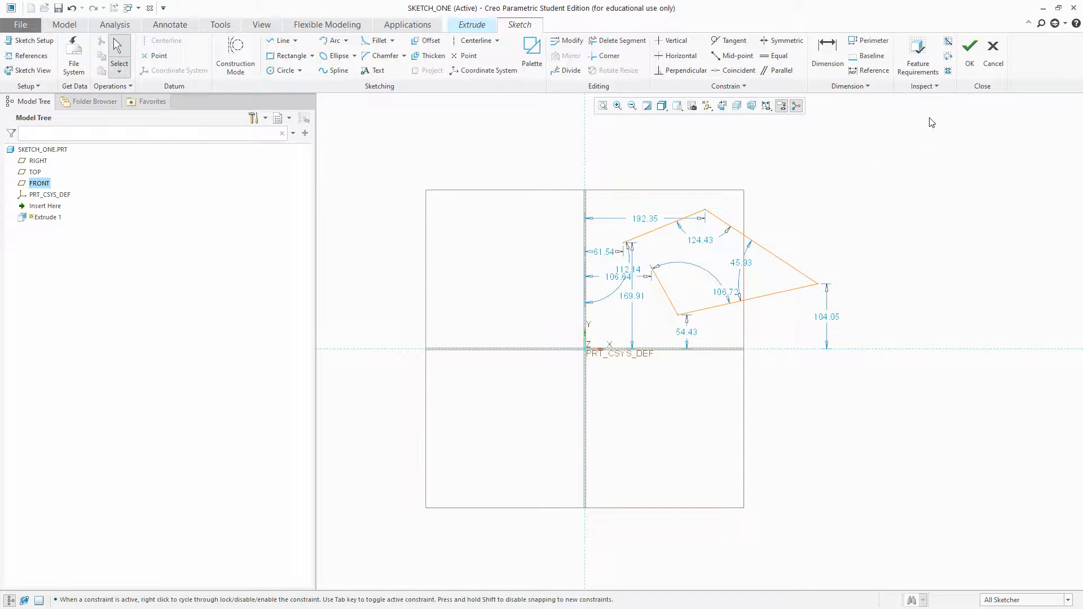
Accept the section and extrude the open outline as a surface with a depth of 216.51.
left_click(971, 49)
middle_click(715, 220)
mouse_move(717, 220)
middle_mouse_down()
mouse_move(752, 272)
mouse_move(704, 307)
mouse_move(699, 288)
mouse_move(689, 302)
middle_mouse_up()
right_click(50, 206)
left_click(60, 183)
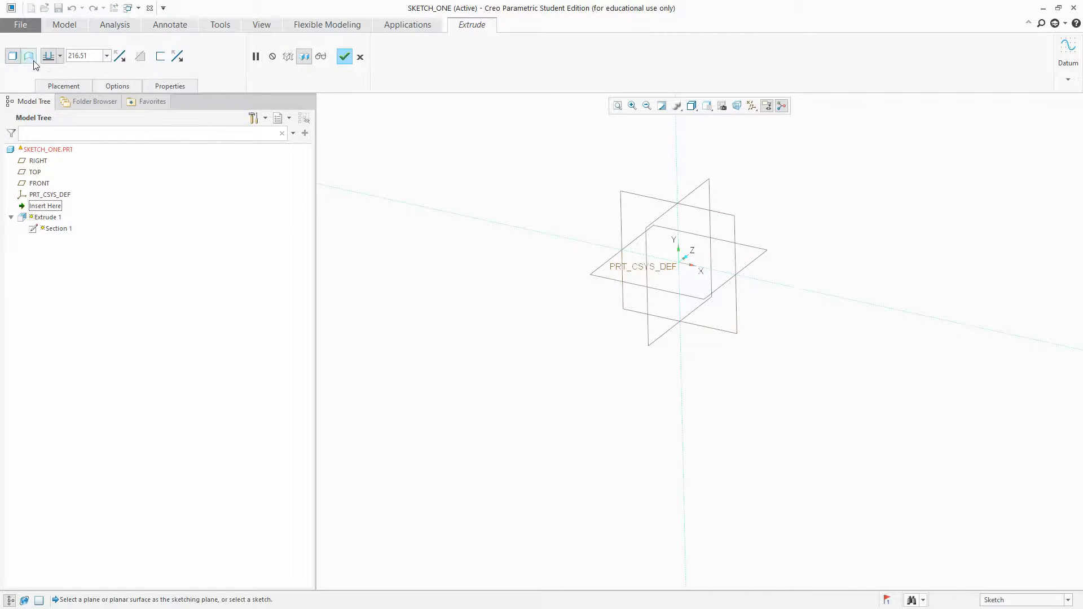
left_click(344, 57)
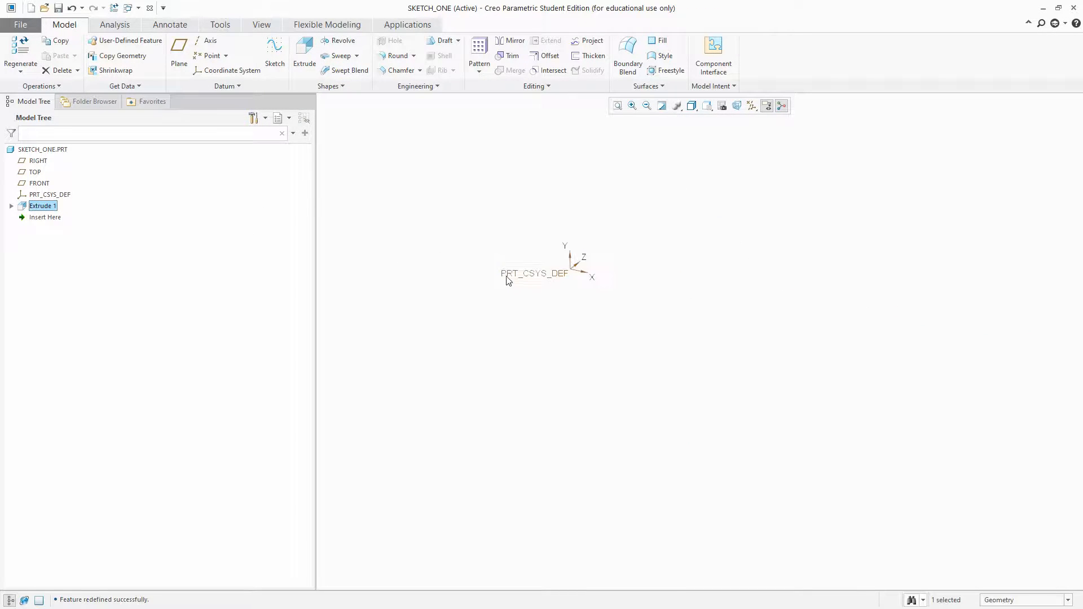
Redefine the surface extrude and try to change it to a solid.
left_click(618, 106)
left_click(490, 202)
middle_click_drag(490, 202, 421, 278)
left_click(41, 207)
left_click(60, 145)
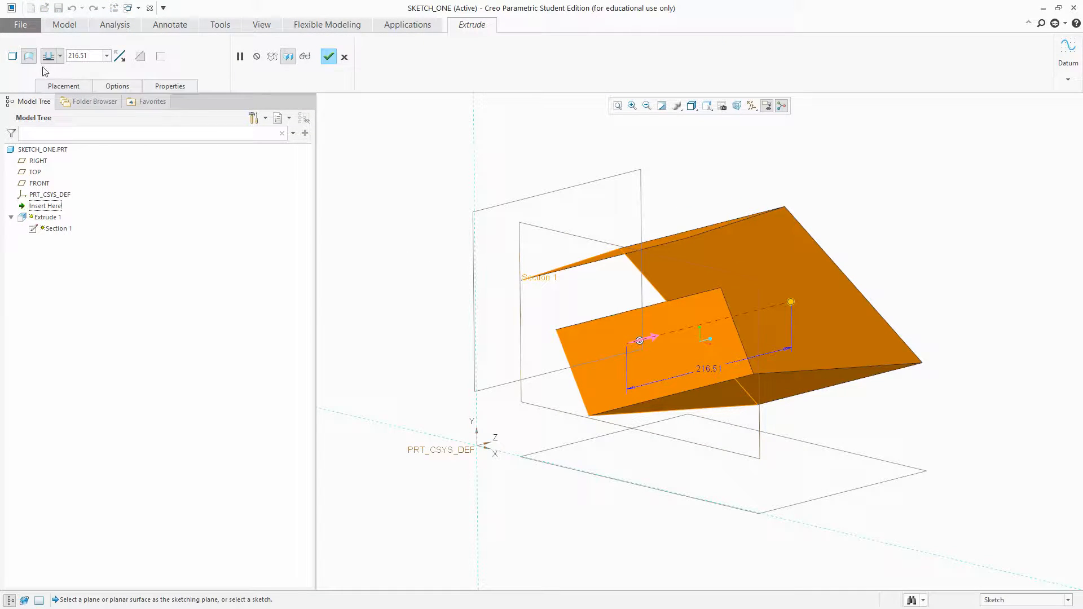
left_click(13, 57)
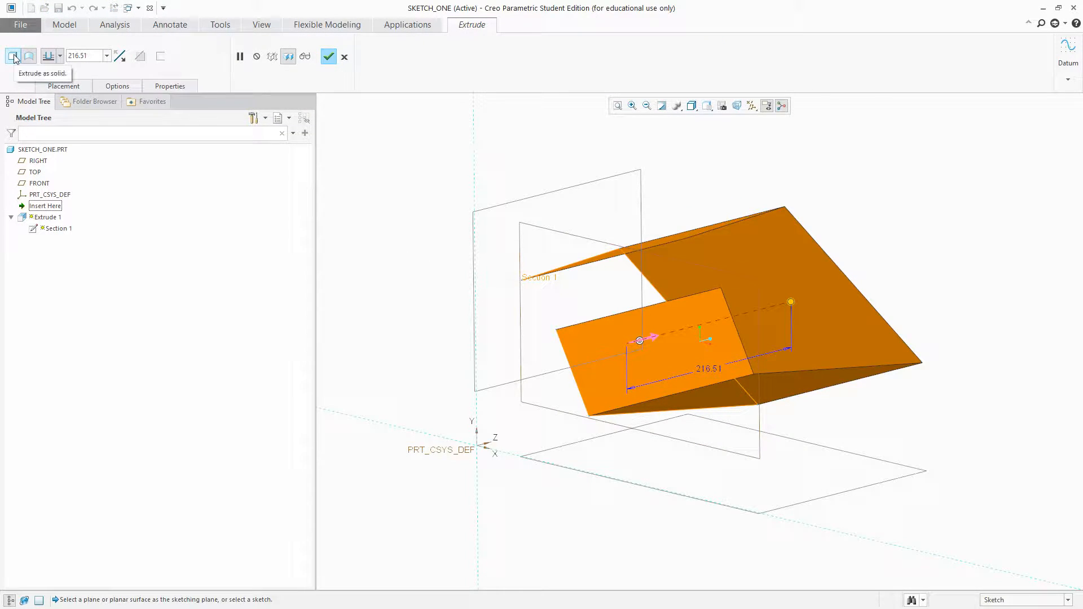
Edit the extrude's internal section and close the outline with a line joining its two open ends.
left_click(64, 86)
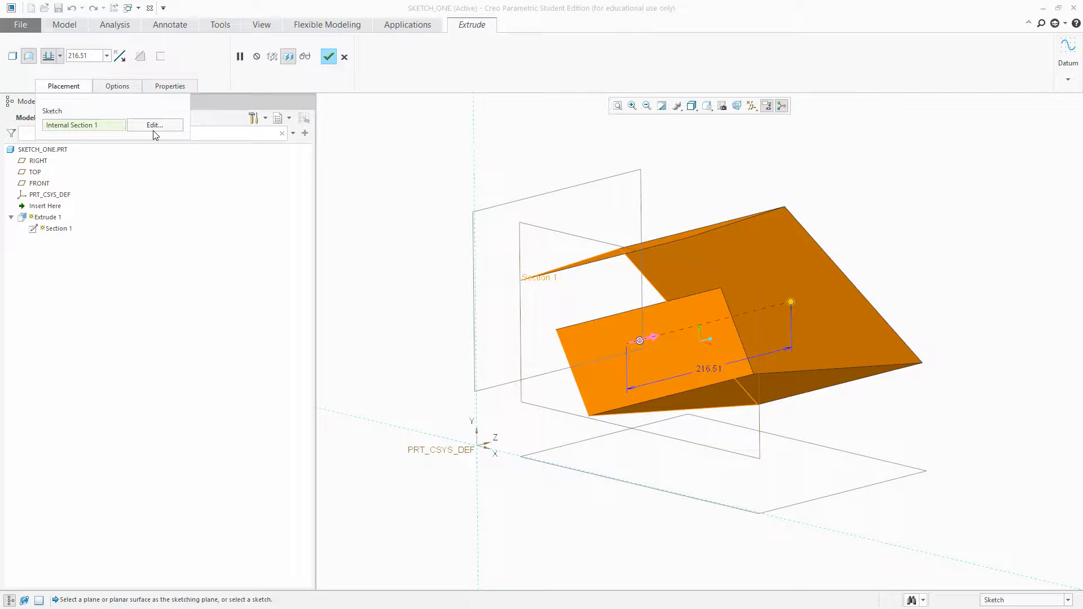
left_click(162, 125)
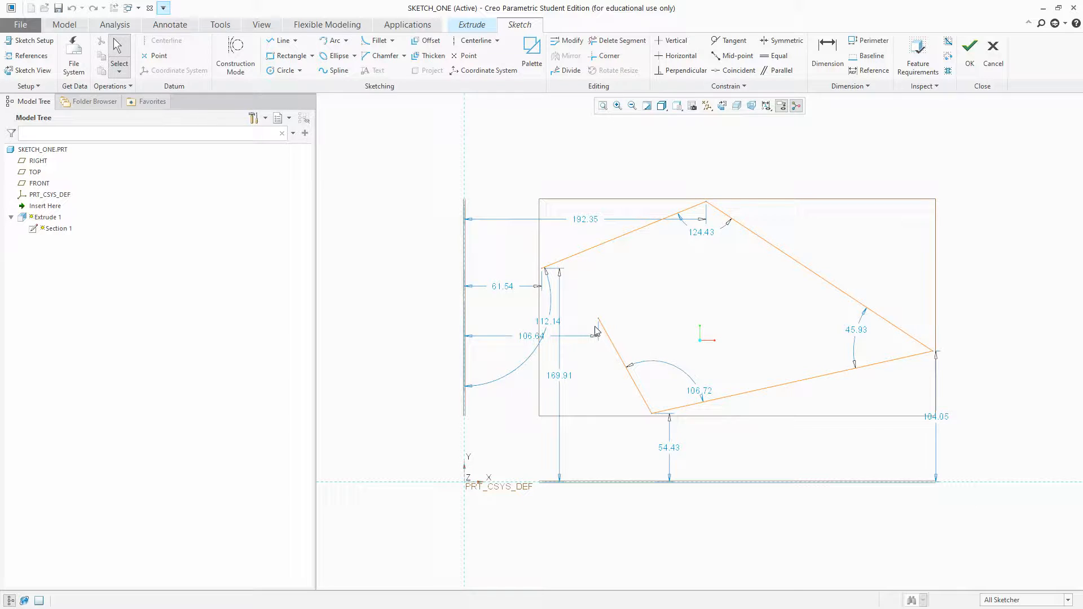
scroll(594, 315, "up", 2)
scroll(594, 314, "down", 2)
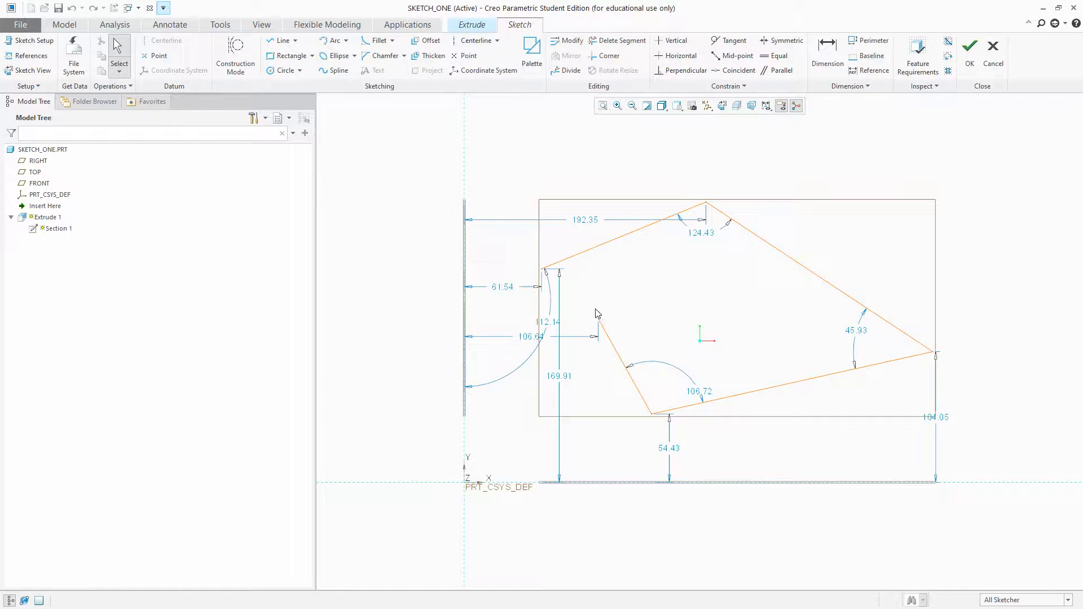
scroll(616, 278, "up", 1)
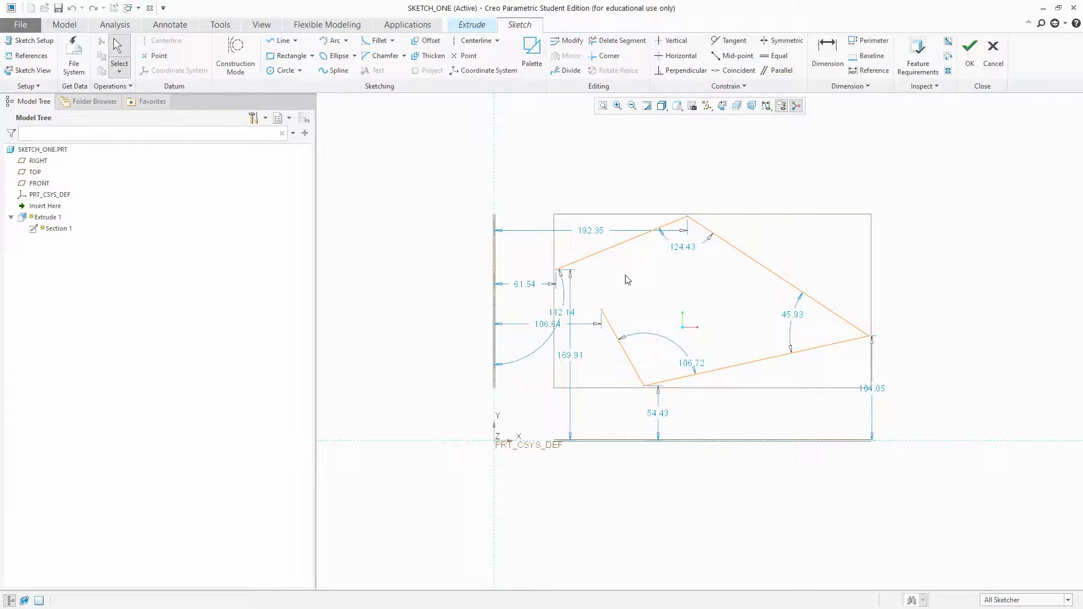
left_click(281, 40)
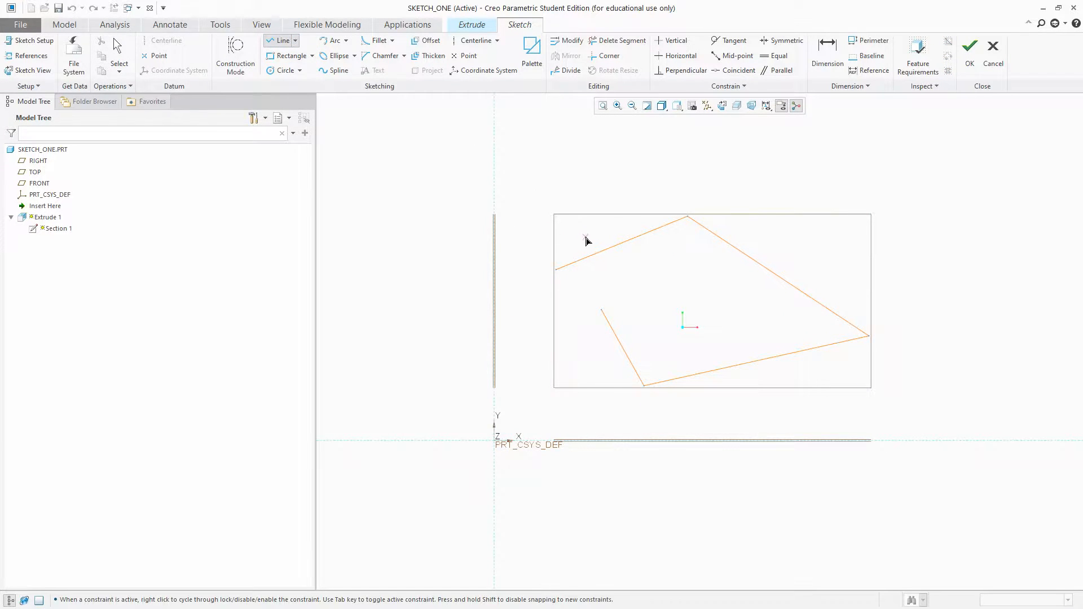
left_click(557, 269)
left_click(602, 310)
middle_click(644, 266)
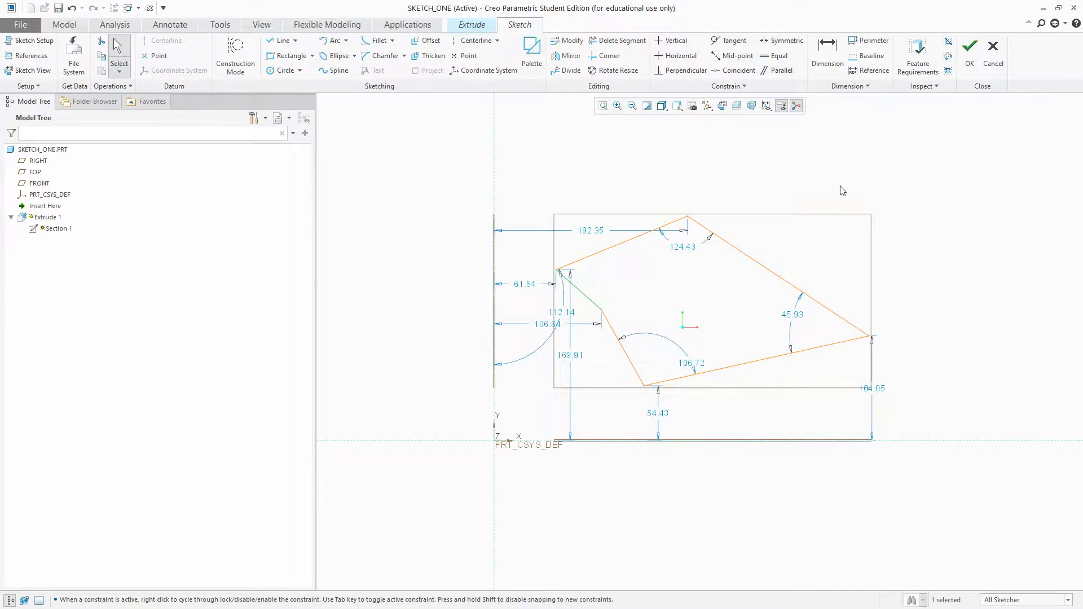
Check the closed outline against the Feature Requirements, then accept the section and the surface extrude.
left_click(918, 56)
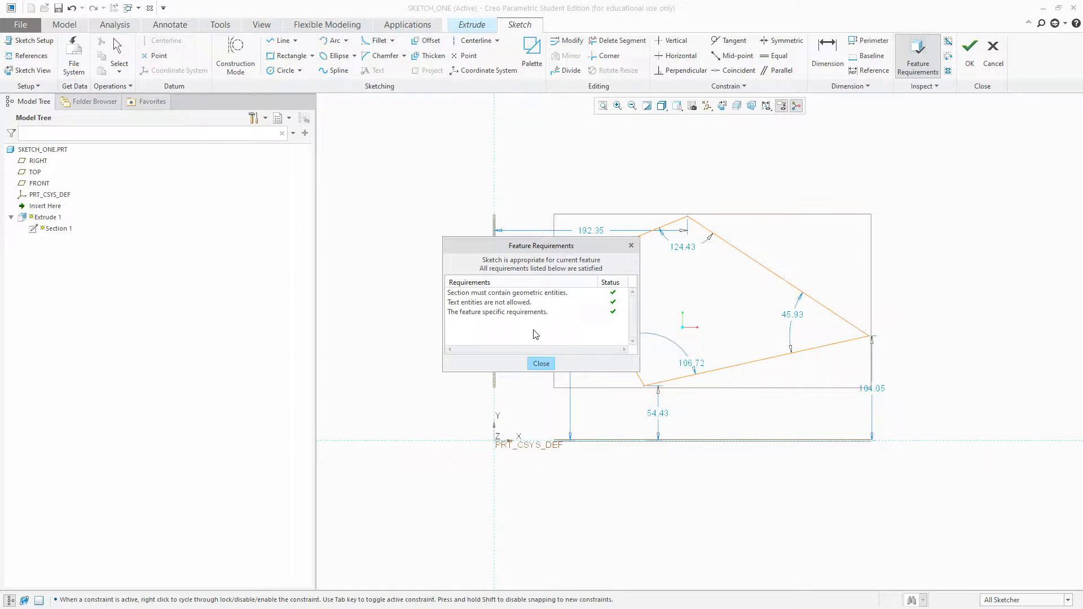
left_click(540, 364)
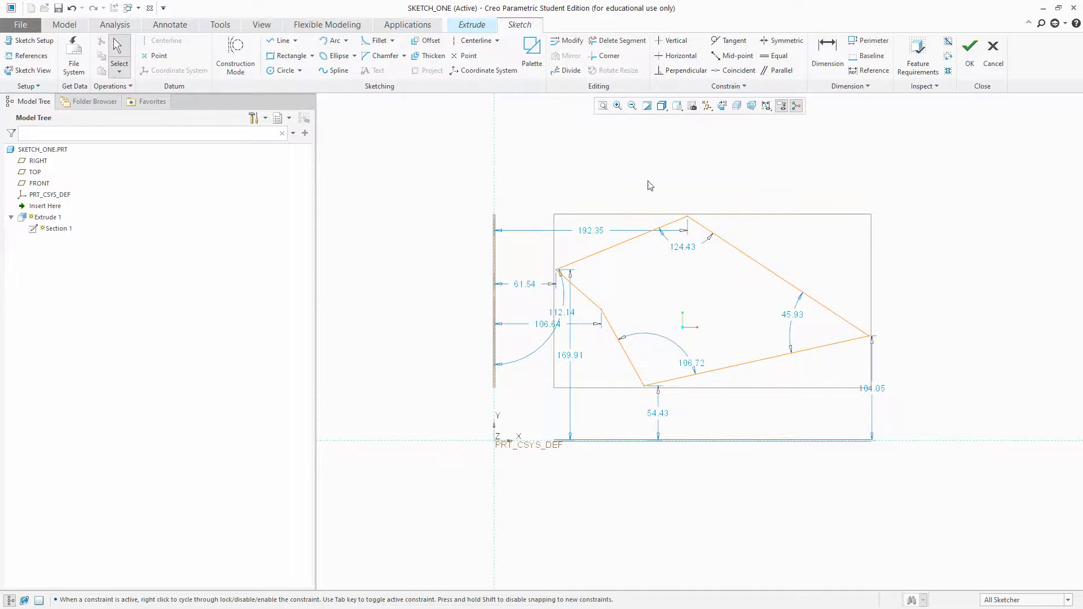
left_click(970, 54)
middle_click(858, 217)
mouse_move(692, 321)
middle_mouse_down()
mouse_move(695, 299)
mouse_move(662, 298)
middle_mouse_up()
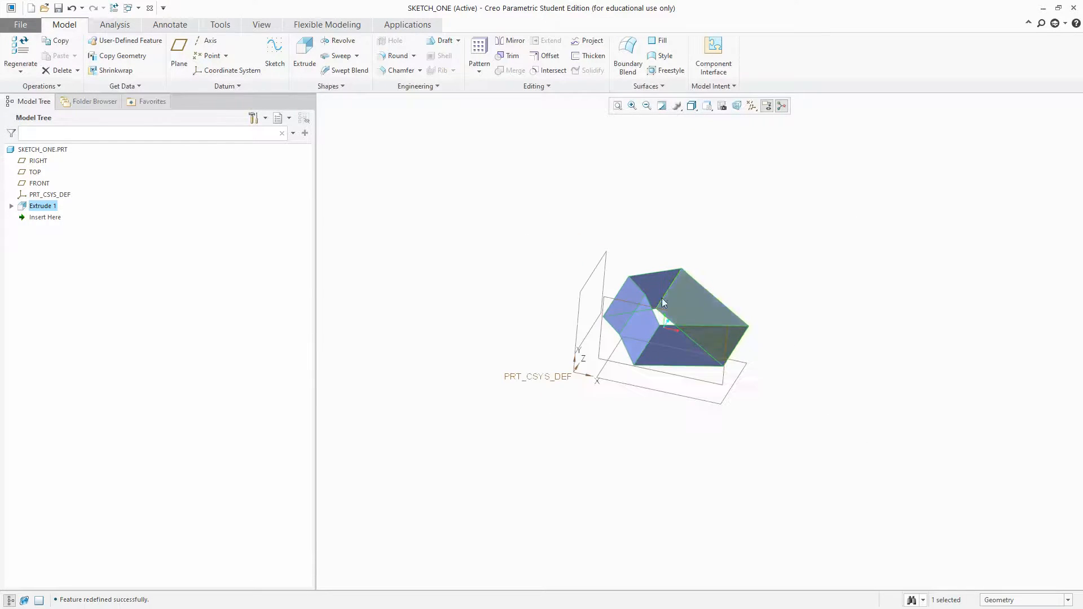
Redefine the closed surface extrude as a solid.
right_click(37, 212)
left_click(58, 158)
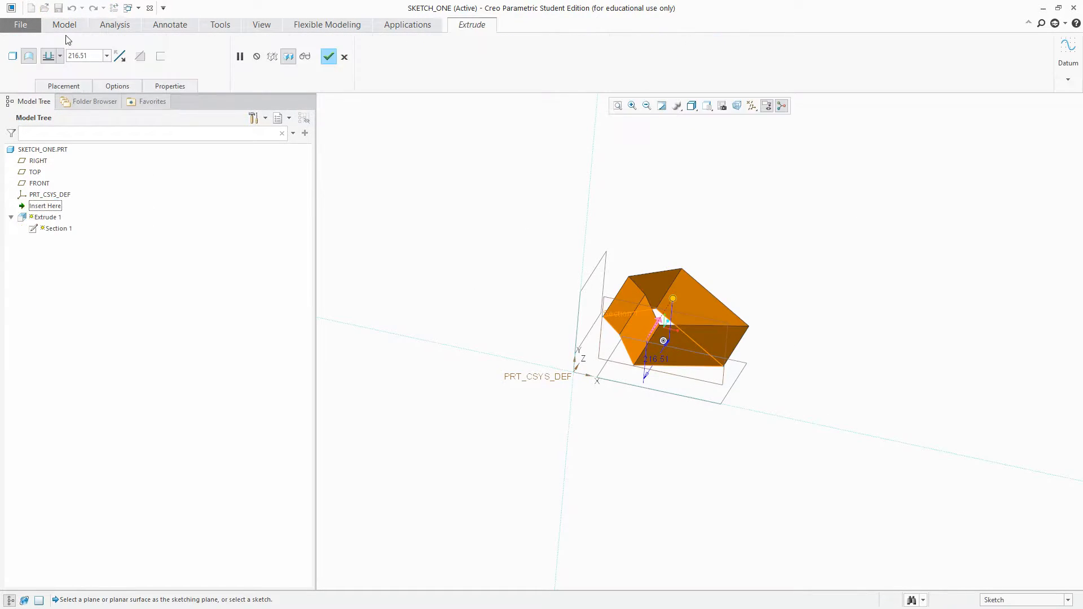
left_click(27, 55)
left_click(328, 56)
scroll(675, 342, "down", 4)
scroll(641, 316, "up", 3)
middle_click_drag(640, 318, 674, 283)
scroll(673, 282, "down", 2)
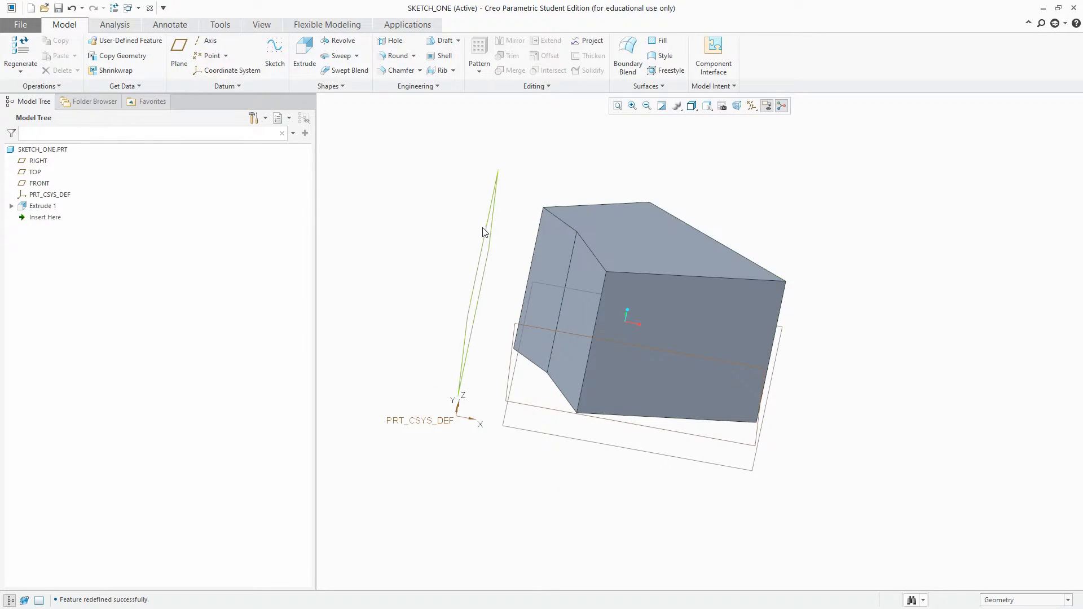
Edit the solid extrude's internal section again and delete the whole outline.
left_click(48, 207)
left_click(63, 141)
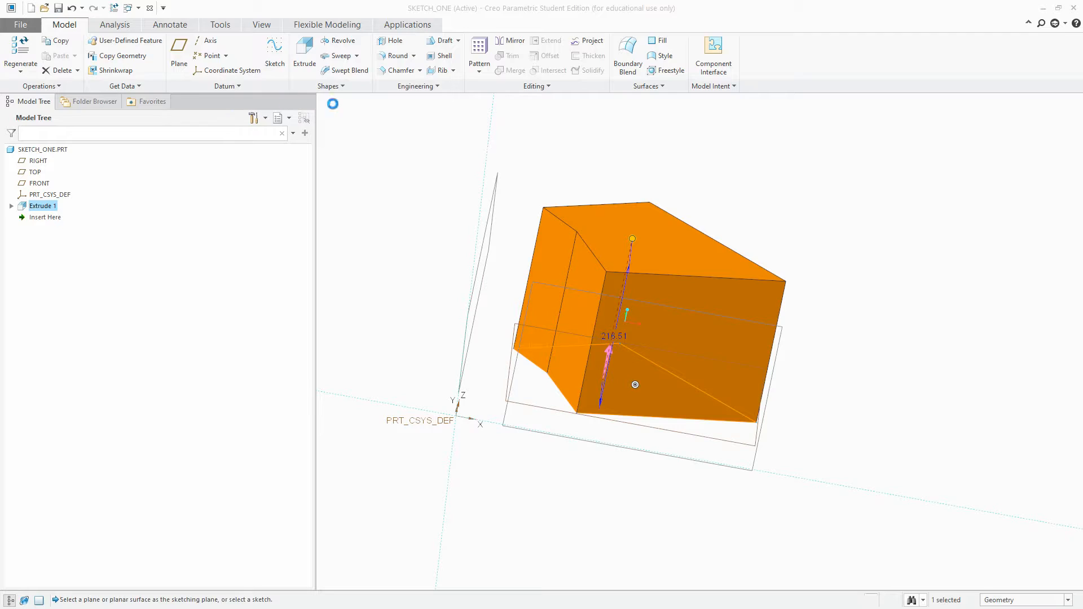
left_click(64, 86)
left_click(160, 122)
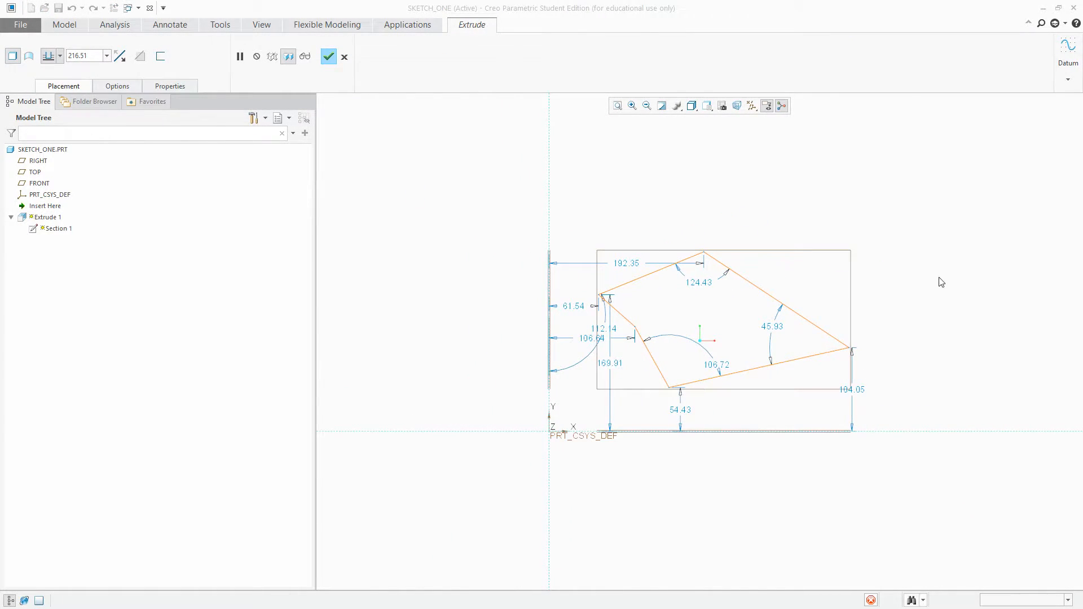
left_click_drag(867, 208, 593, 411)
key("Delete")
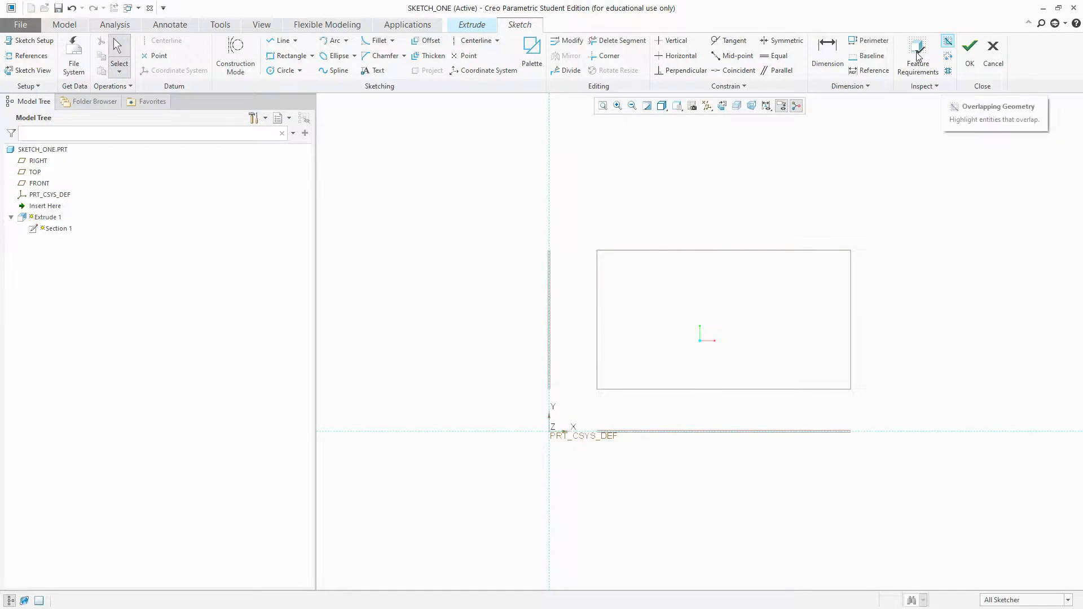
Sketch a closed outline of five connected lines and an extra line overlapping part of its long lower side from the rightmost corner.
left_click(280, 40)
left_click(705, 175)
left_click(876, 221)
left_click(705, 327)
left_click(654, 271)
left_click(675, 195)
left_click(706, 175)
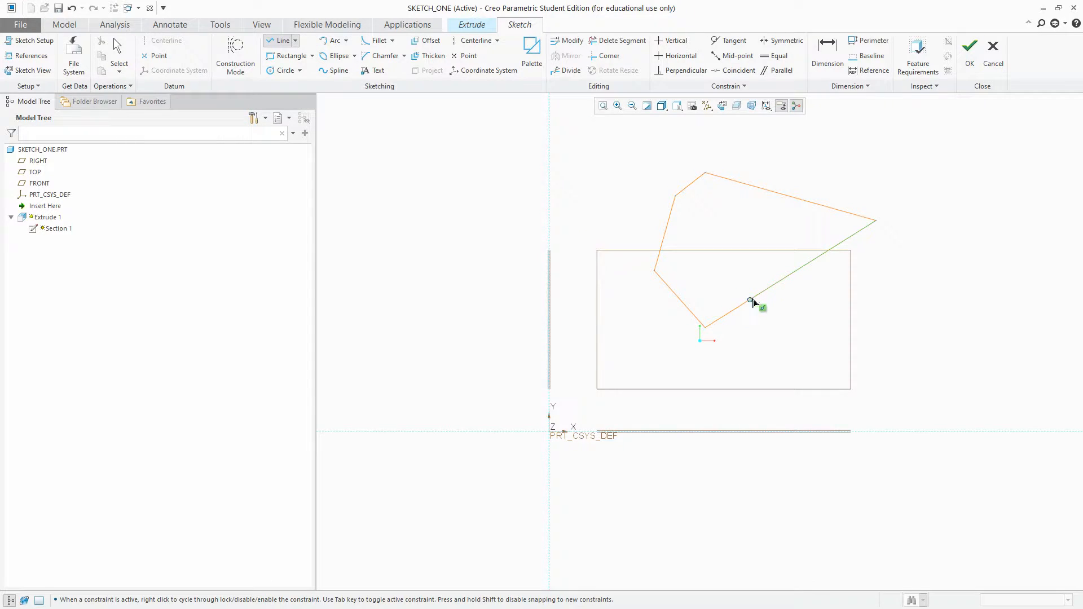
middle_click(853, 277)
scroll(794, 281, "down", 3)
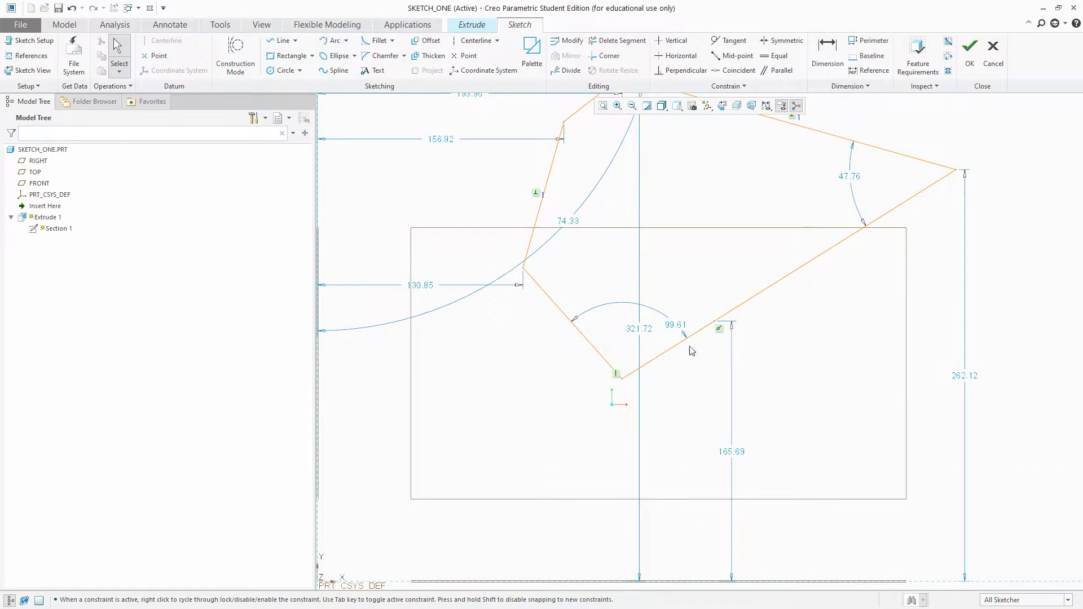
scroll(700, 355, "up", 2)
scroll(681, 395, "down", 3)
scroll(703, 456, "up", 2)
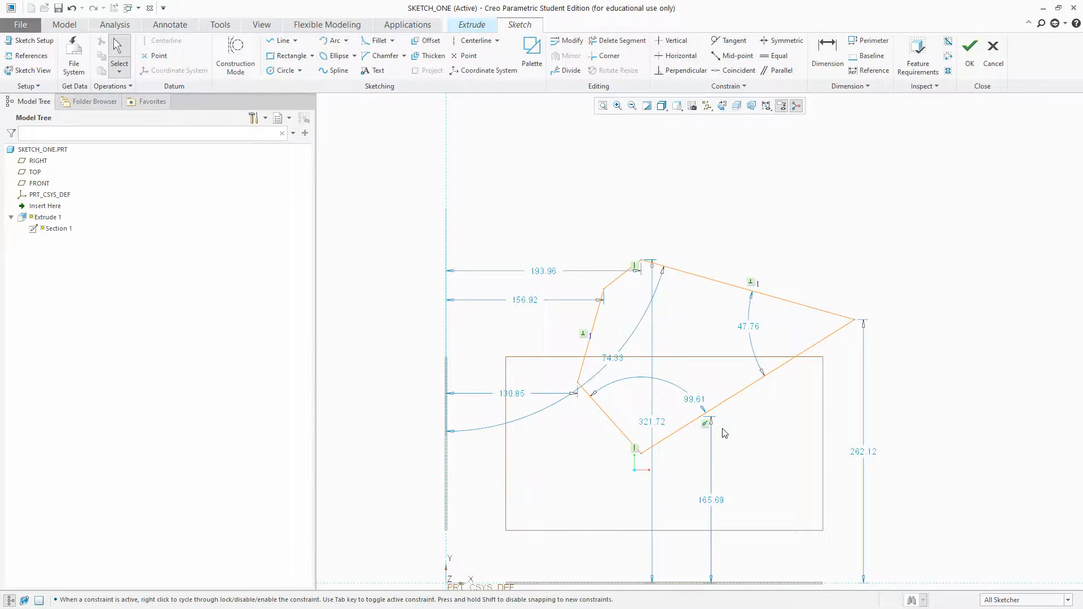
scroll(710, 434, "down", 1)
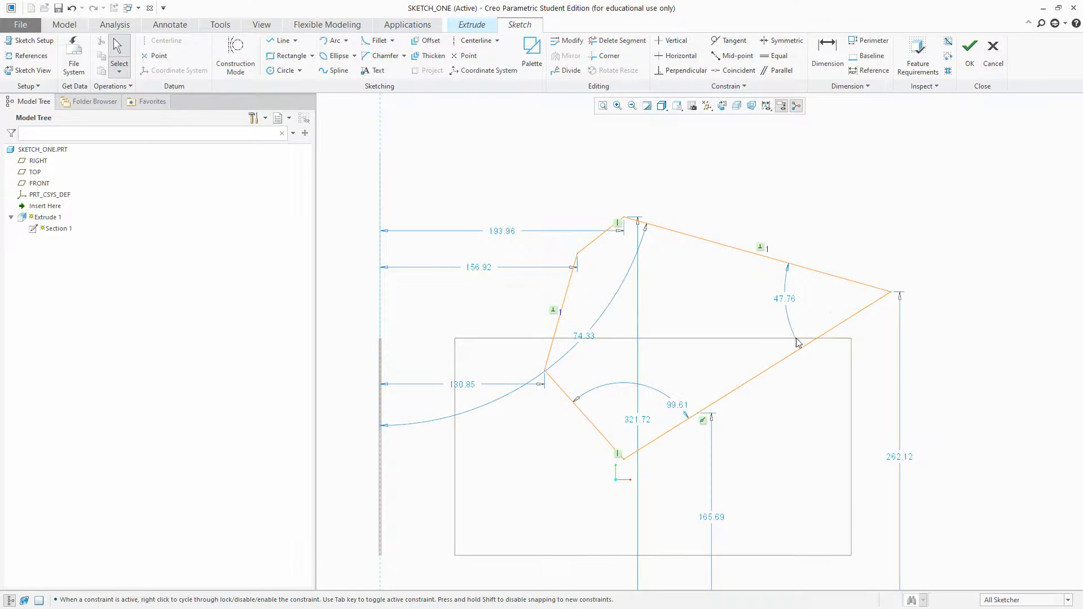
Highlight the overlapping geometry and examine the outline's long lower side and the corner where the overlapping lines meet.
left_click(948, 43)
scroll(685, 471, "up", 2)
scroll(660, 501, "down", 1)
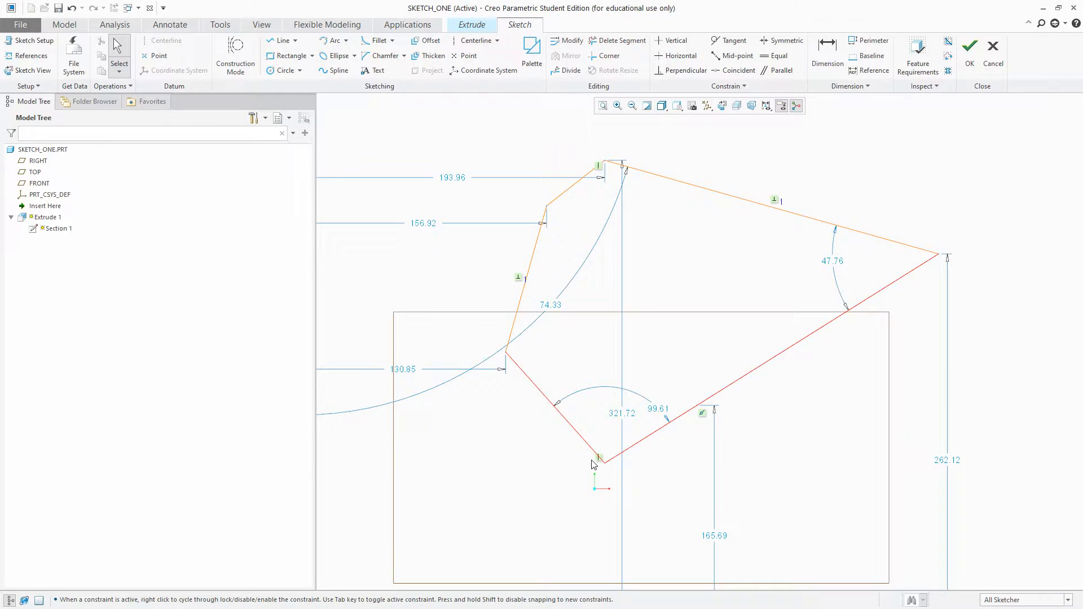
scroll(605, 471, "up", 3)
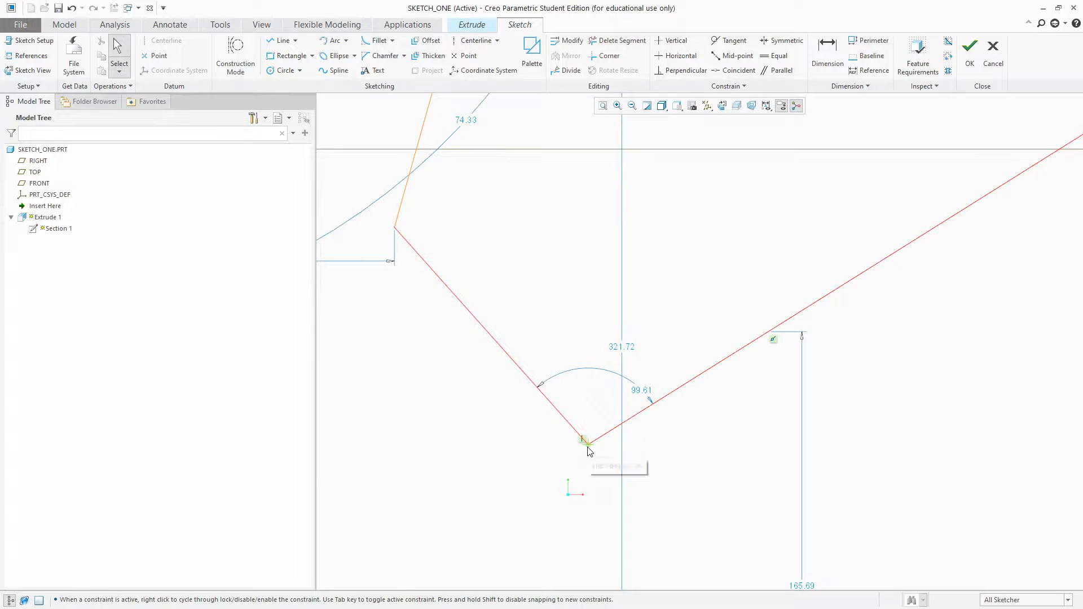
scroll(591, 467, "down", 2)
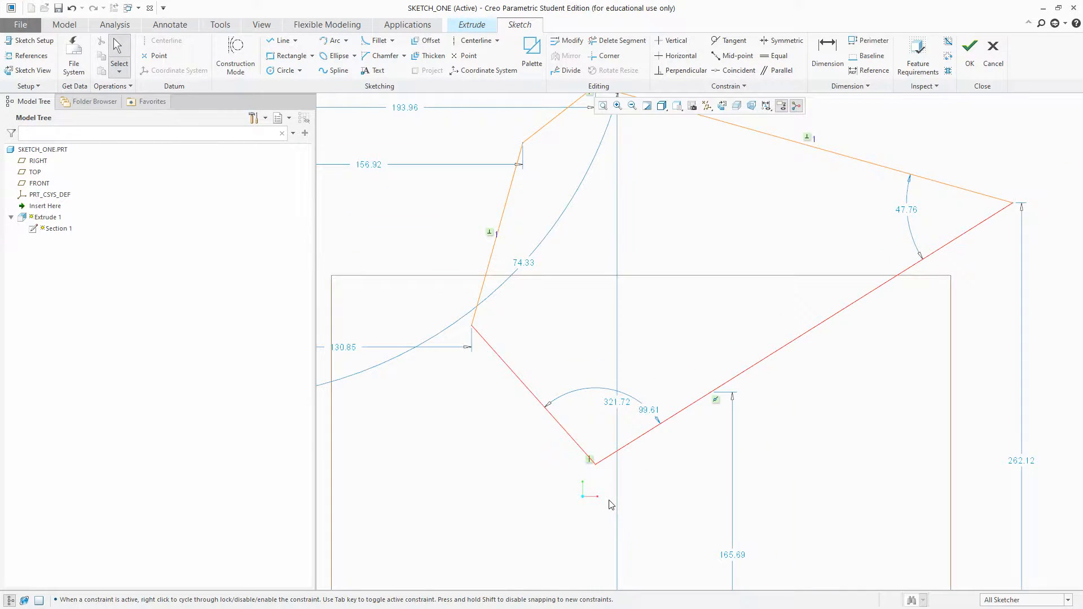
scroll(615, 472, "up", 2)
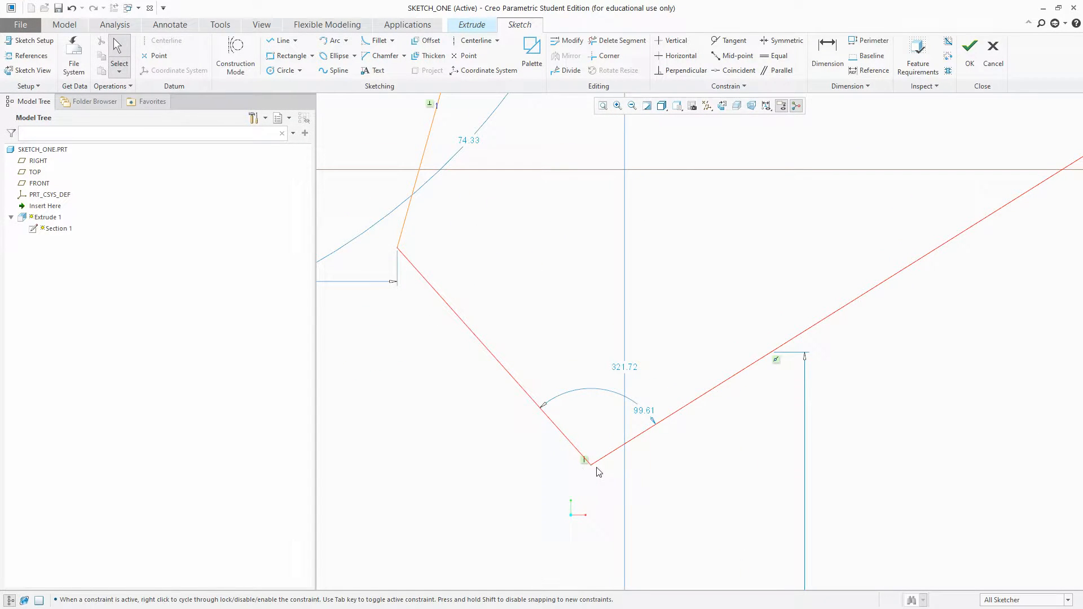
scroll(598, 471, "down", 2)
scroll(596, 469, "down", 2)
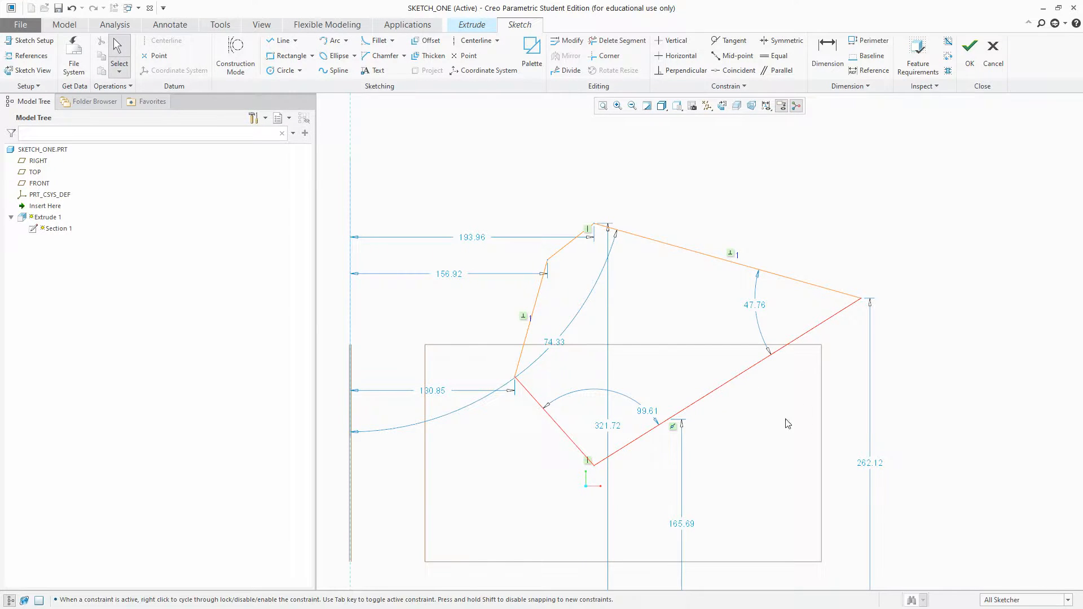
scroll(534, 444, "up", 2)
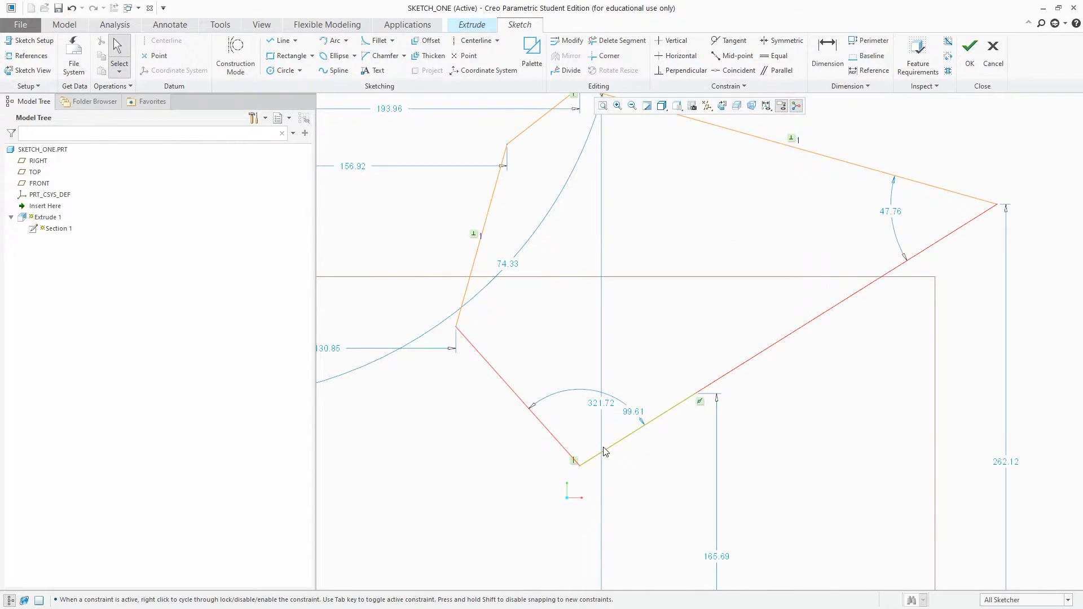
scroll(514, 401, "up", 2)
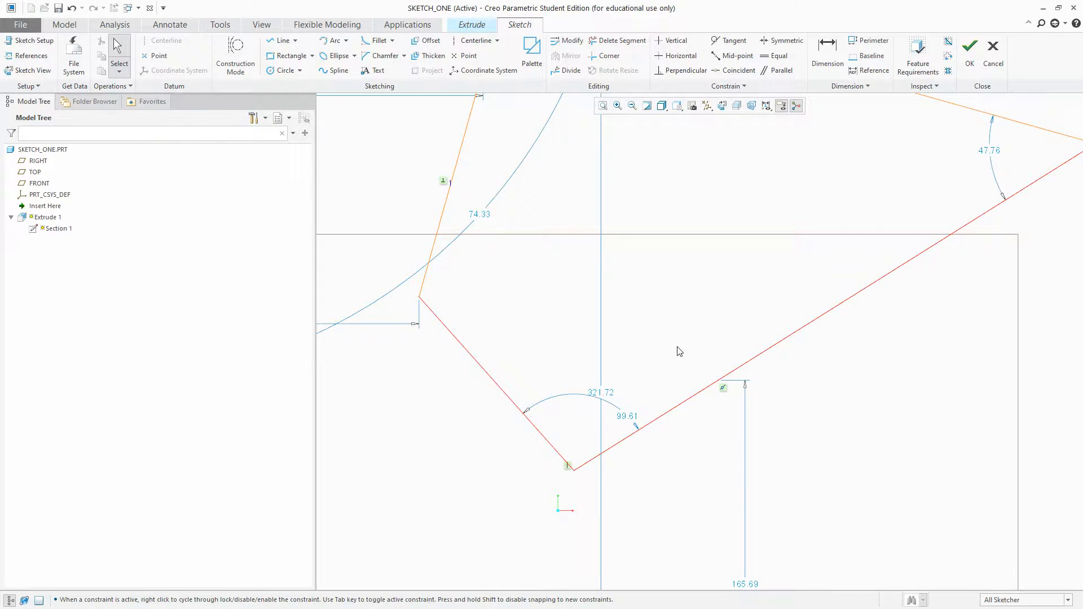
scroll(649, 431, "down", 2)
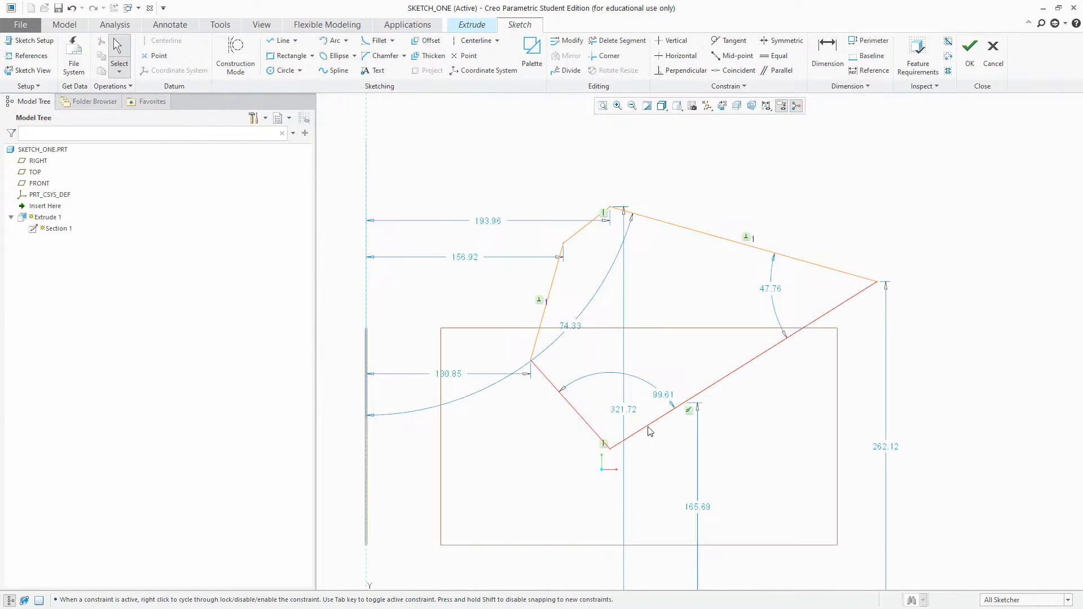
Delete the extra line that overlaps the long lower side of the outline.
left_click(675, 413)
key("Delete")
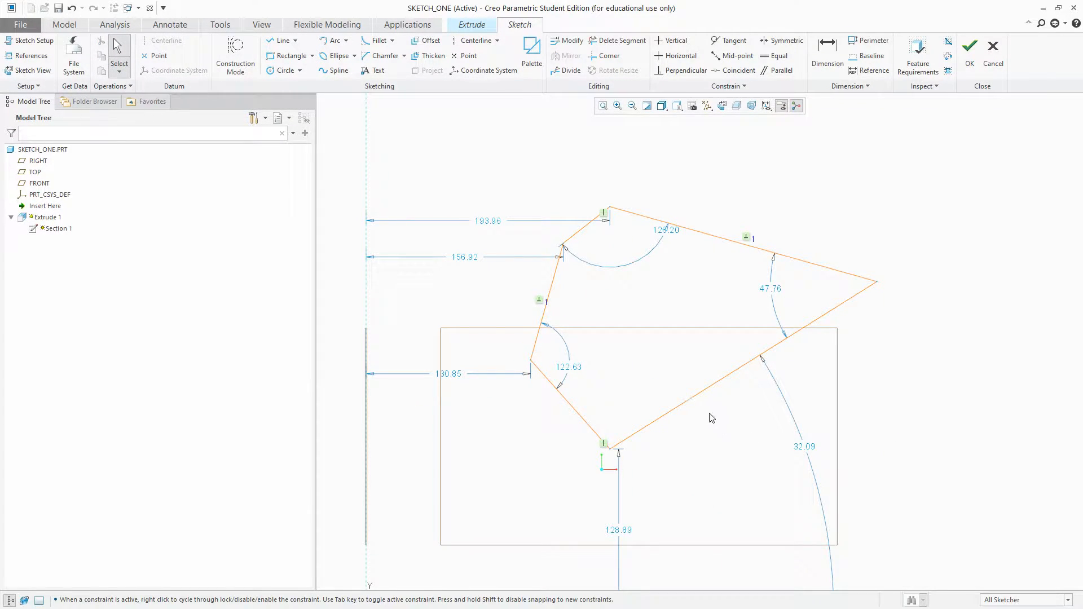
scroll(626, 374, "down", 2)
scroll(703, 369, "up", 2)
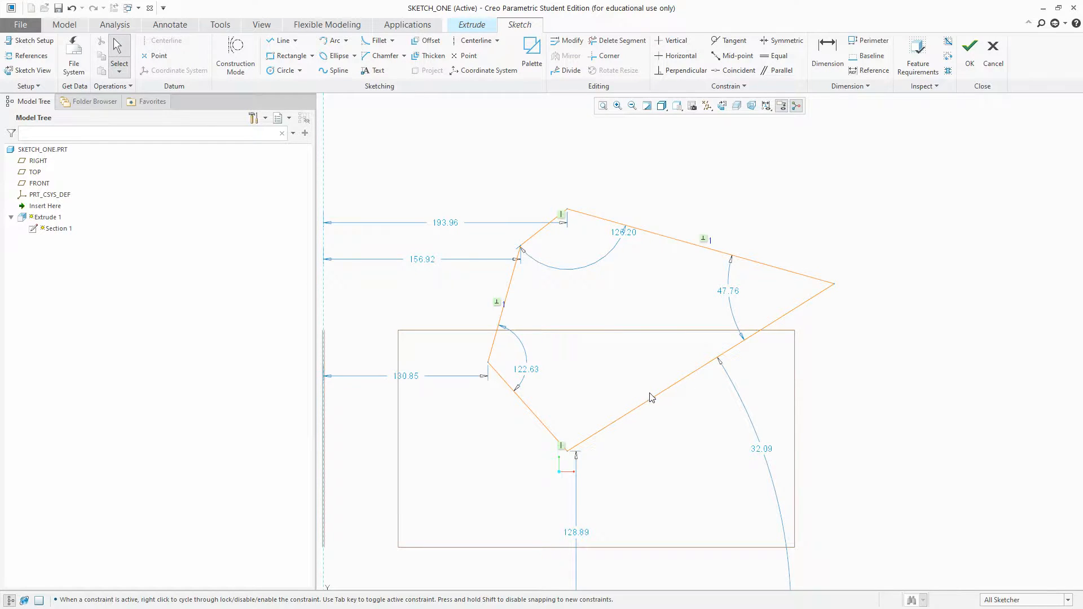
scroll(652, 398, "down", 2)
scroll(635, 409, "up", 3)
scroll(614, 430, "down", 2)
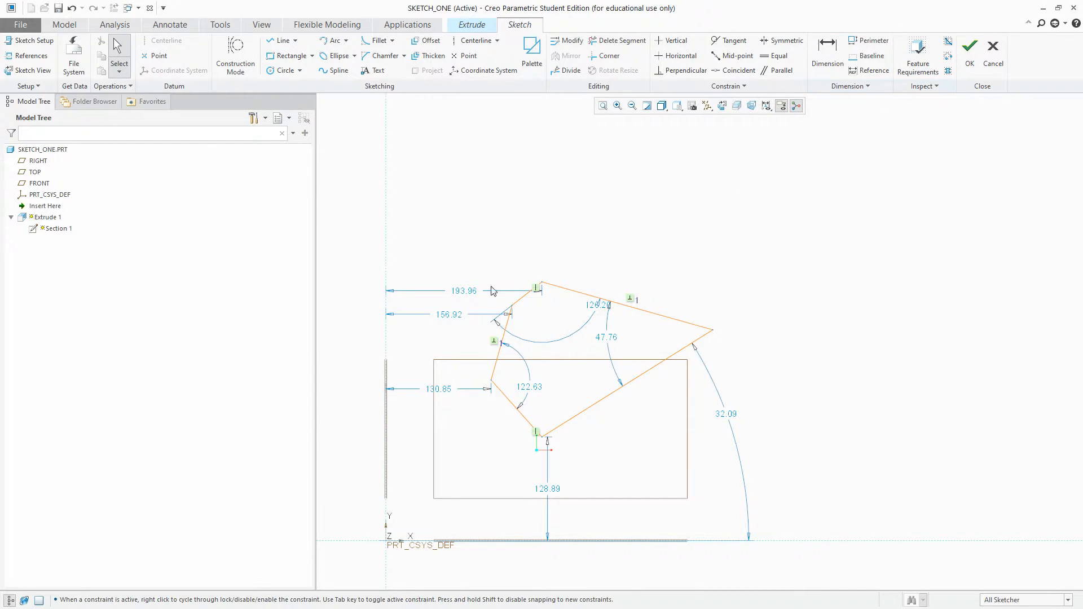
Sketch a closed four-line outline above and to the right of the existing five-sided outline, then clear the selection.
scroll(471, 304, "up", 2)
scroll(536, 315, "down", 2)
left_click(290, 41)
left_click(736, 234)
left_click(645, 280)
left_click(741, 331)
left_click(793, 273)
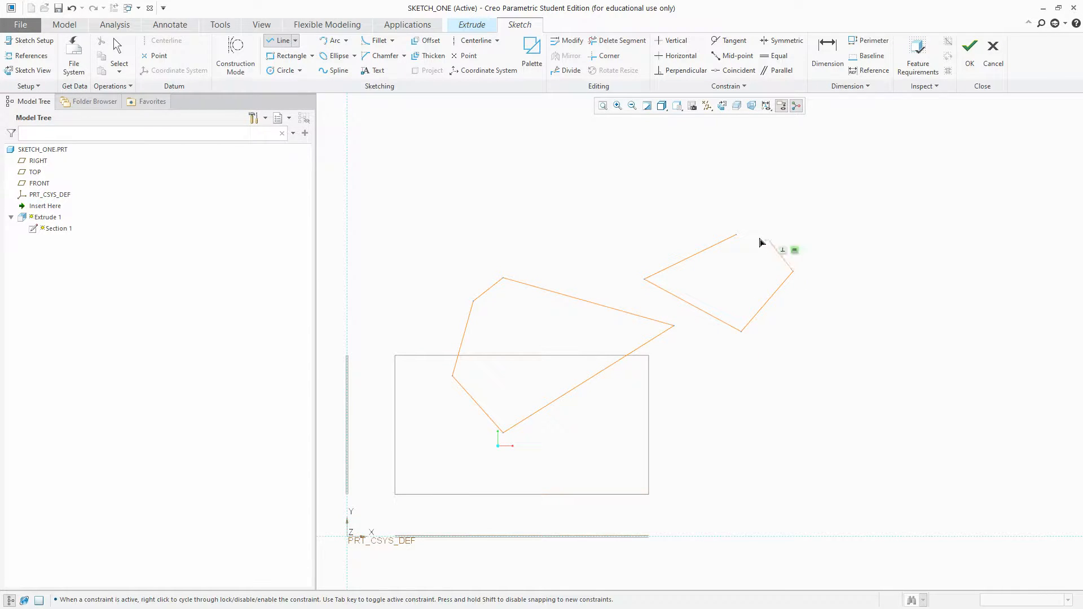
left_click(737, 235)
middle_click(804, 201)
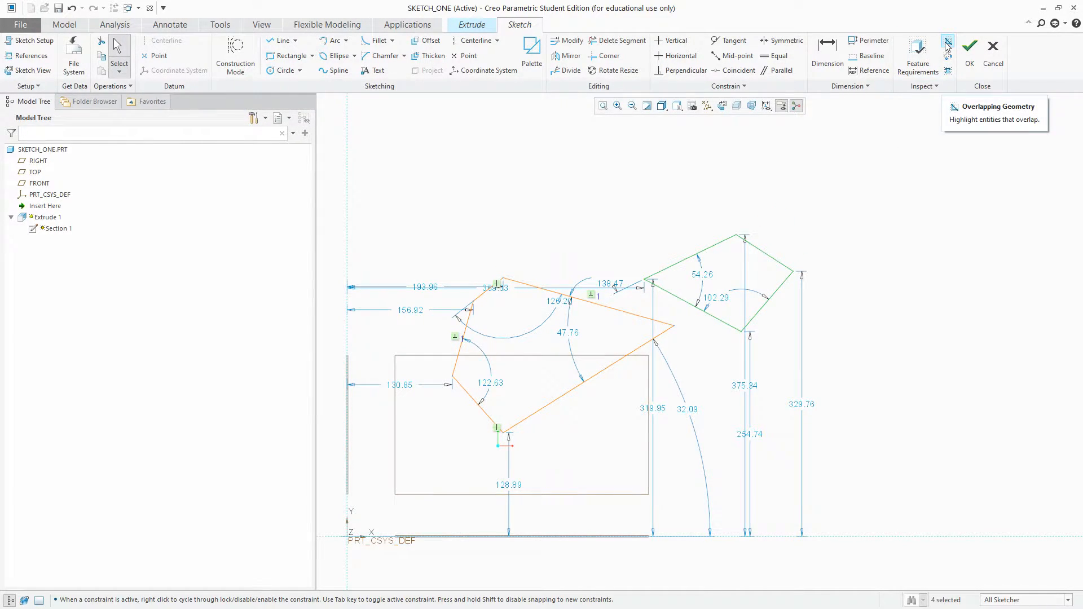
left_click(903, 186)
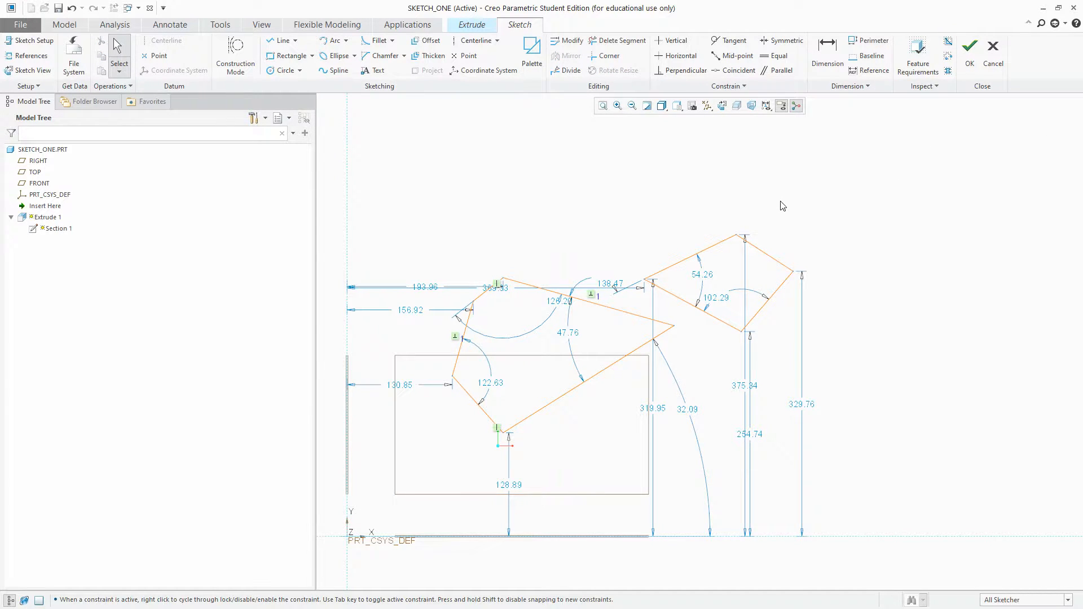
Sketch a three-line triangle above the five-sided outline, its horizontal upper side about 146 long, leaving a tiny gap at the upper-right corner.
left_click(278, 41)
left_click(565, 167)
left_click(448, 167)
left_click(571, 223)
scroll(565, 167, "down", 8)
scroll(566, 179, "down", 1)
left_click(566, 181)
middle_click(588, 167)
middle_click(588, 167)
scroll(712, 190, "up", 9)
left_click(842, 182)
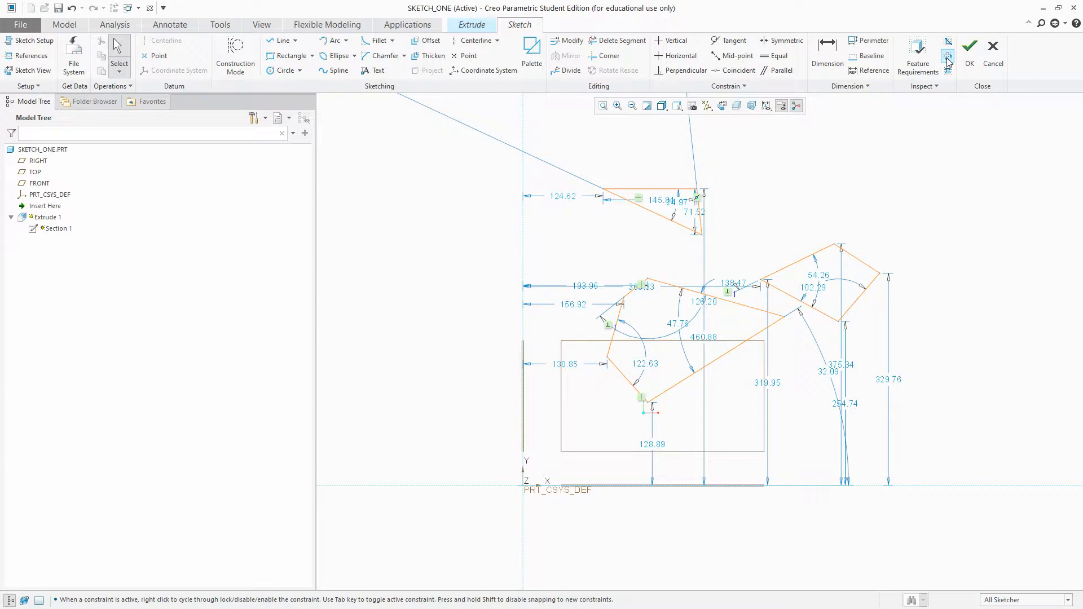
Highlight the sketch's open ends and examine the tiny gap at the triangle's upper-right corner.
scroll(701, 192, "down", 2)
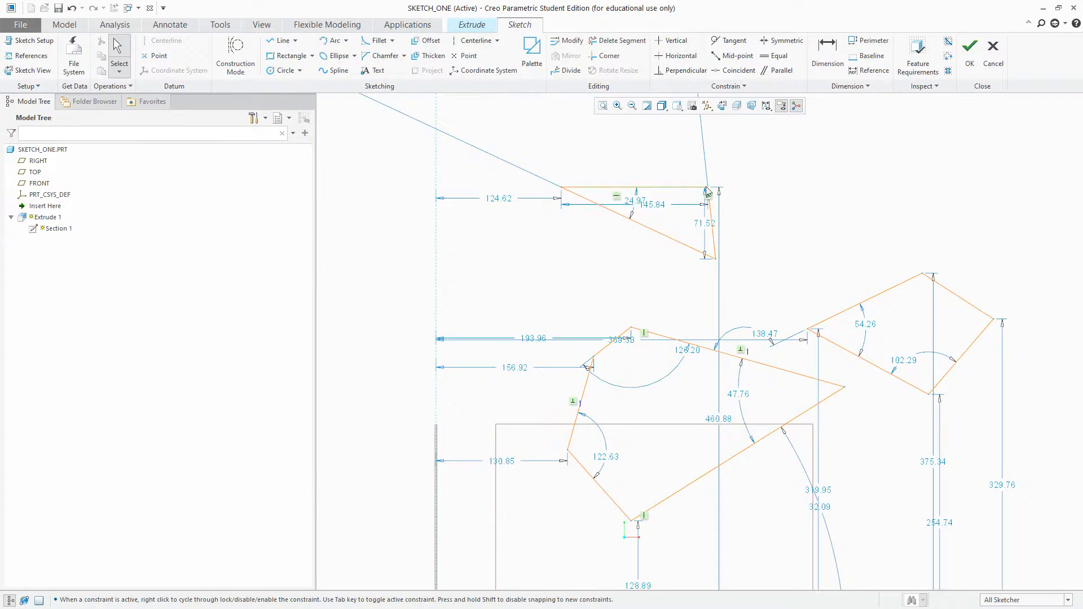
scroll(705, 192, "down", 2)
scroll(750, 212, "down", 3)
scroll(662, 199, "down", 8)
scroll(623, 248, "down", 4)
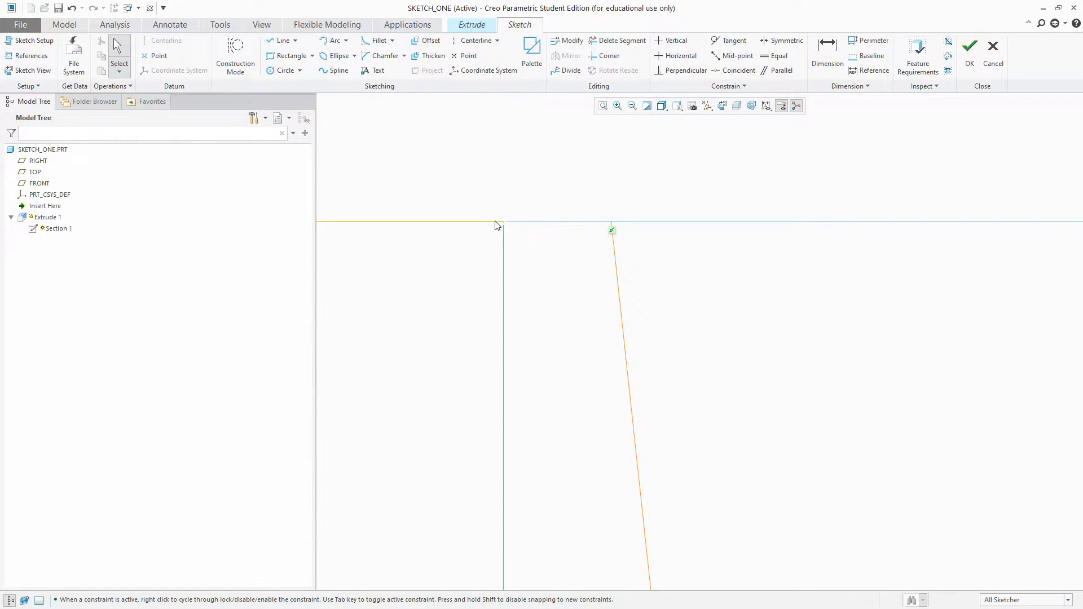
scroll(638, 210, "up", 10)
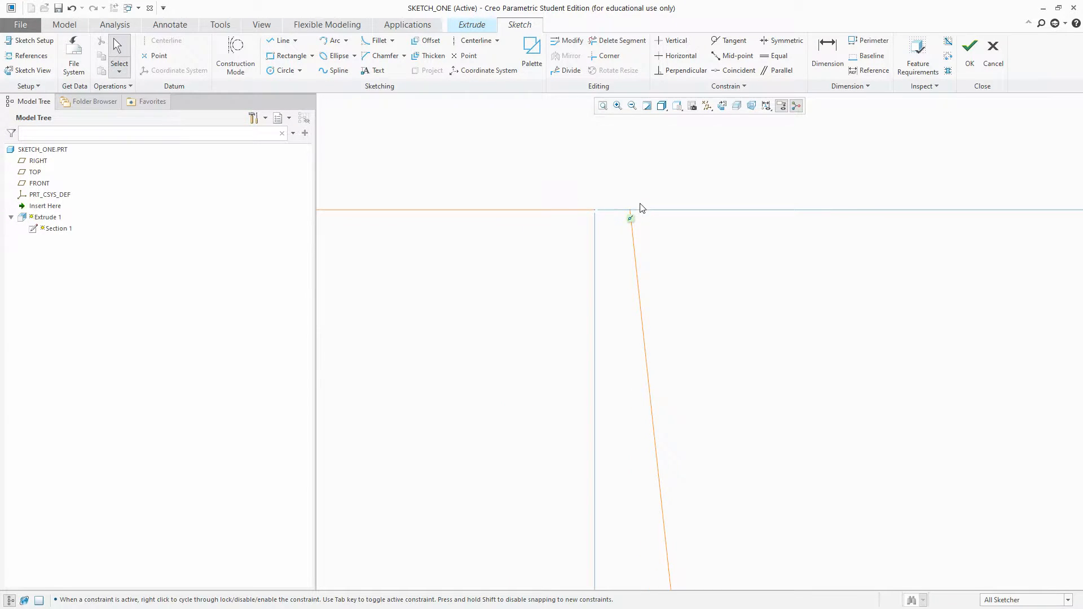
scroll(639, 215, "up", 8)
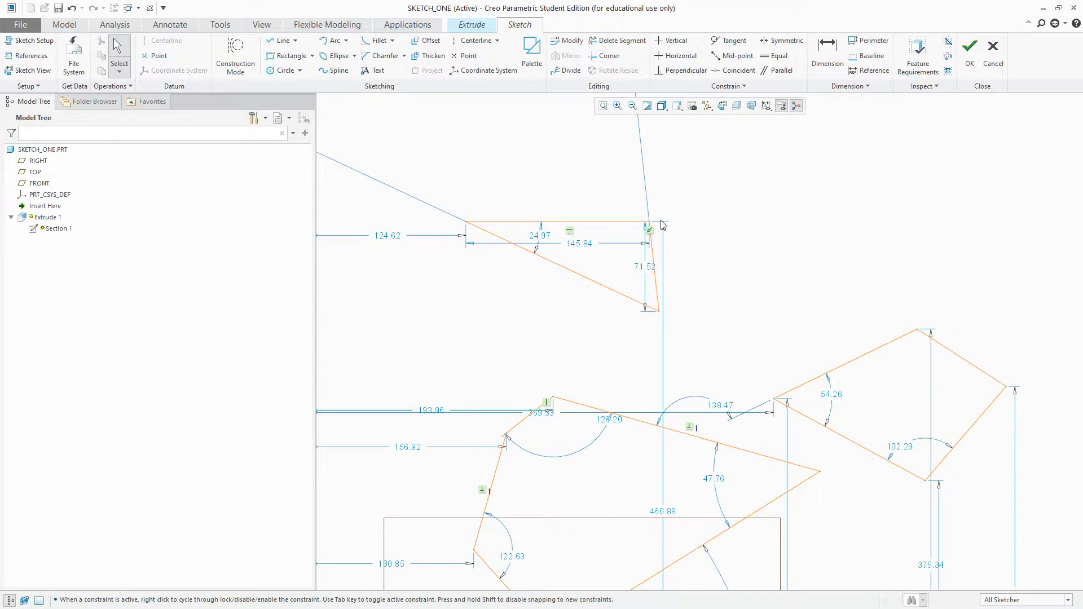
left_click(949, 59)
scroll(660, 200, "up", 3)
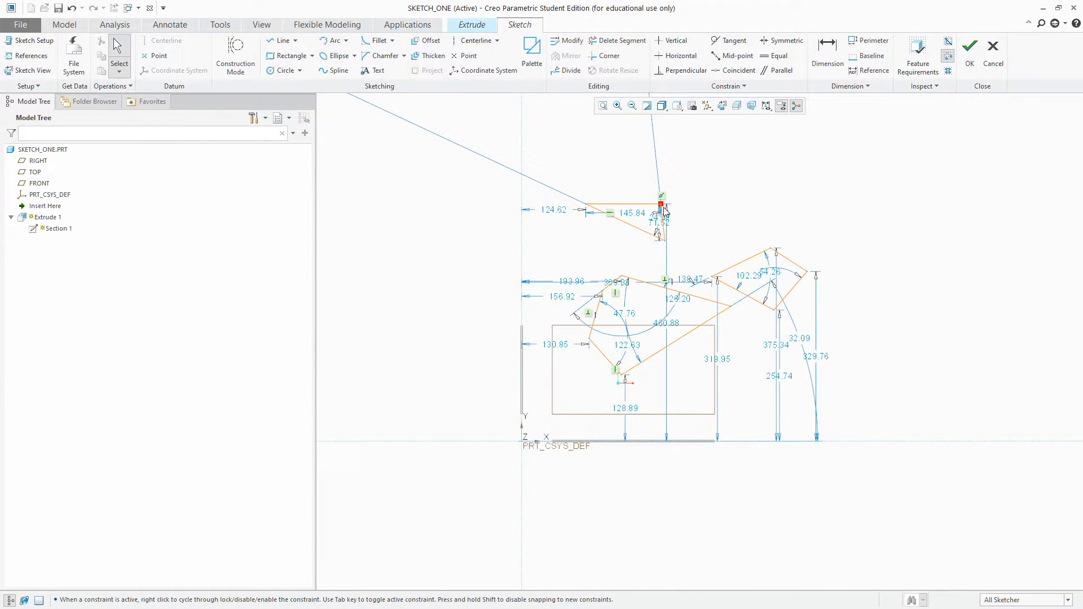
scroll(664, 210, "down", 5)
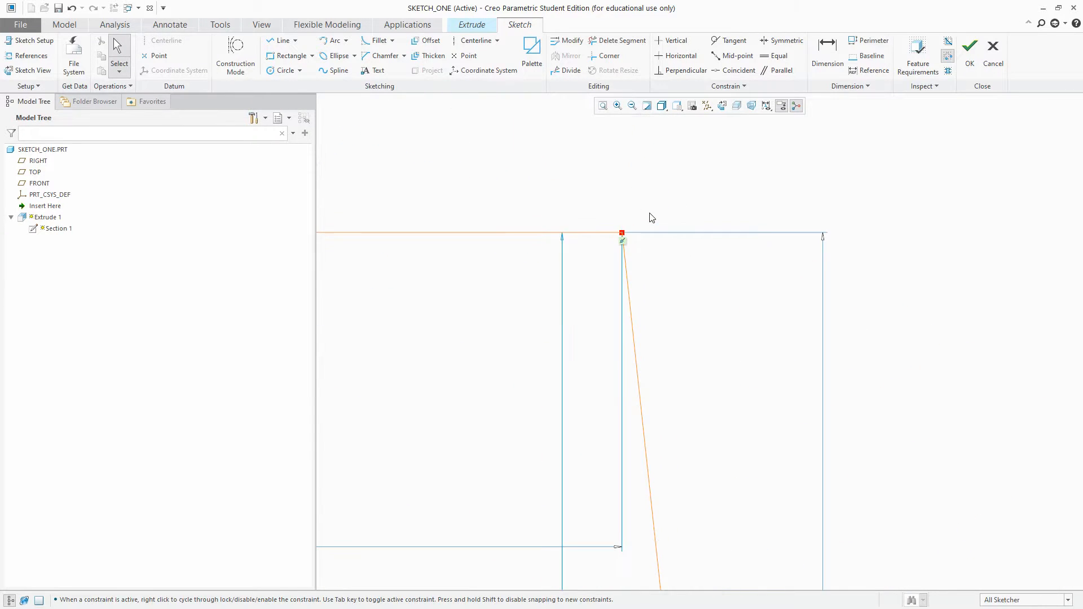
scroll(632, 209, "down", 6)
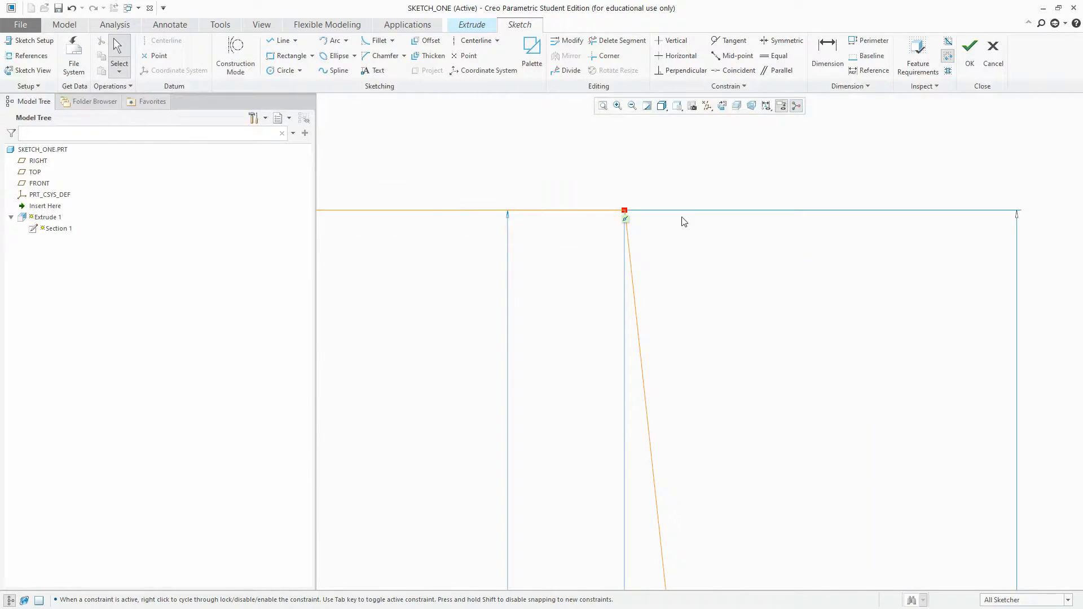
Try to make the two open endpoints at the triangle's upper-right corner coincident.
left_click(733, 70)
left_click(593, 198)
left_click(637, 199)
key("Escape")
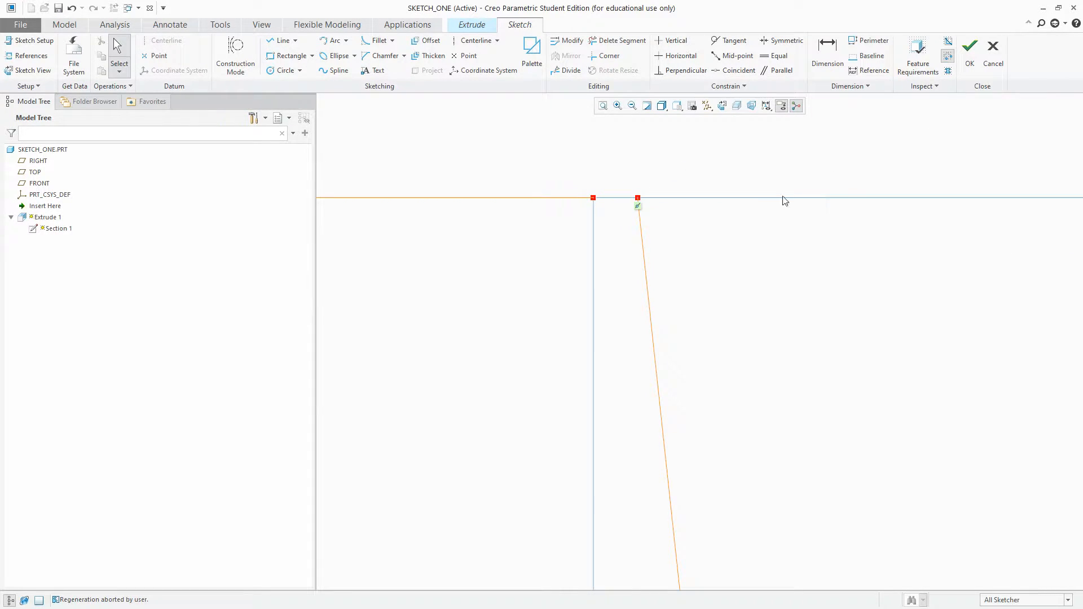
left_click(639, 209)
key("Delete")
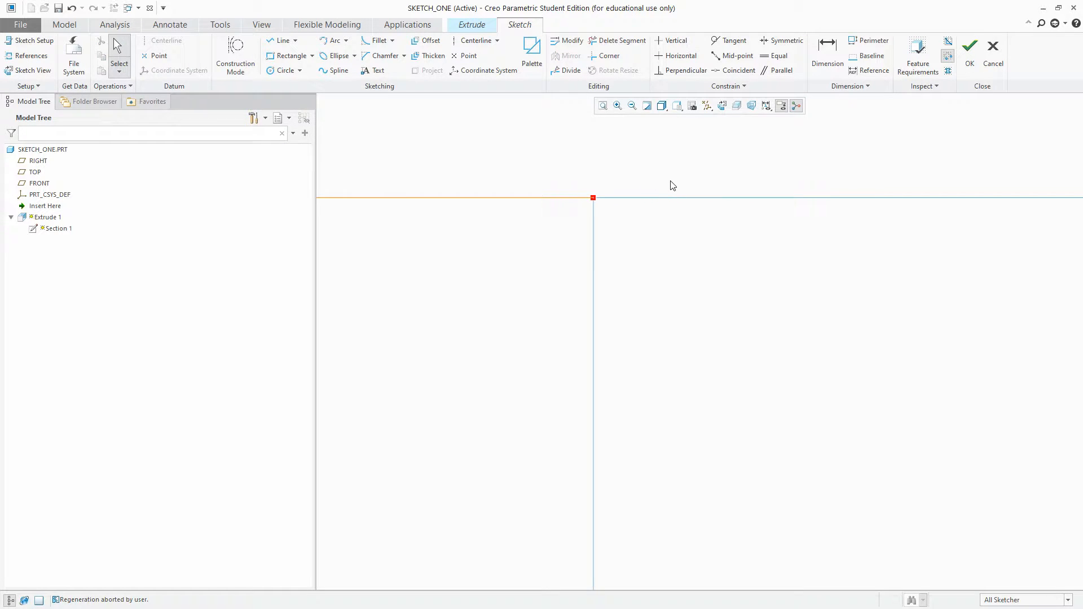
key("ctrl+z")
Delete the existing constraint at the steep side's open end using the Constraint selection filter, then reset the filter to All Sketcher.
left_click(1042, 601)
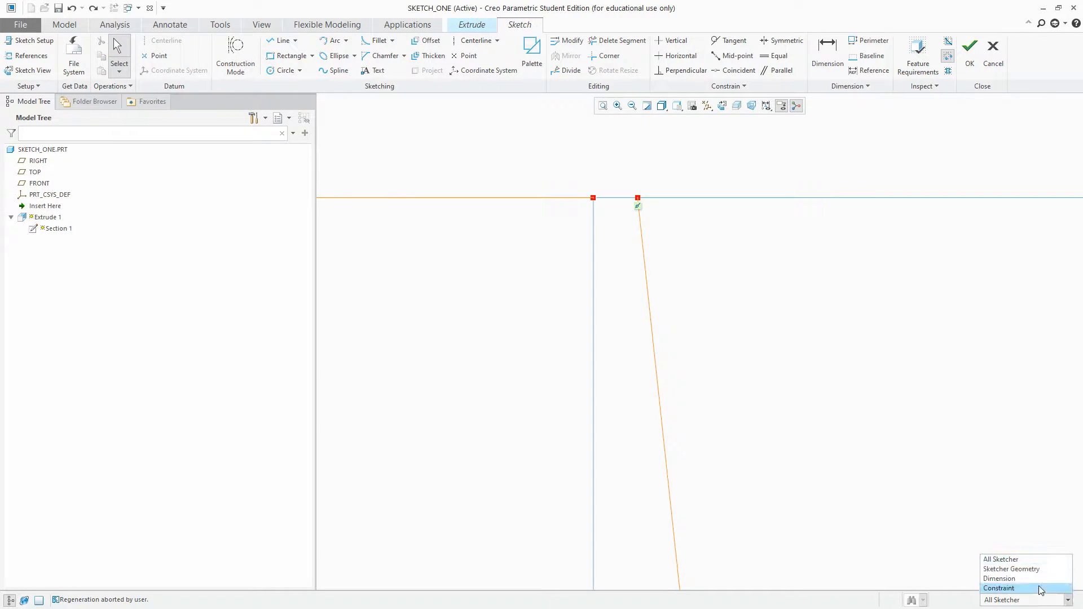
left_click(1010, 587)
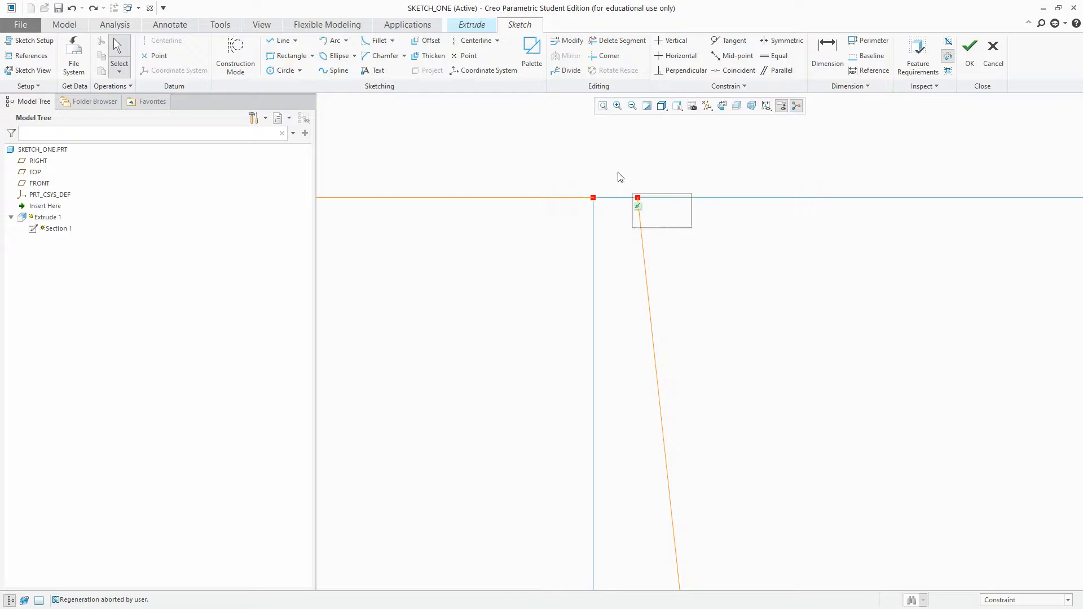
key("Delete")
left_click(1014, 597)
left_click(1035, 545)
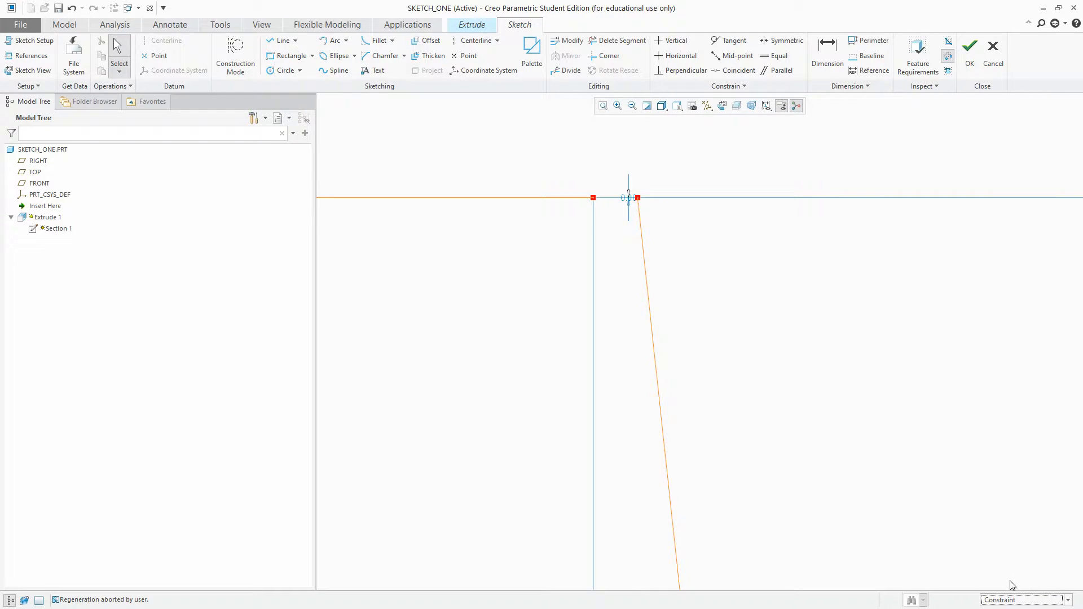
left_click(1007, 600)
left_click(1010, 559)
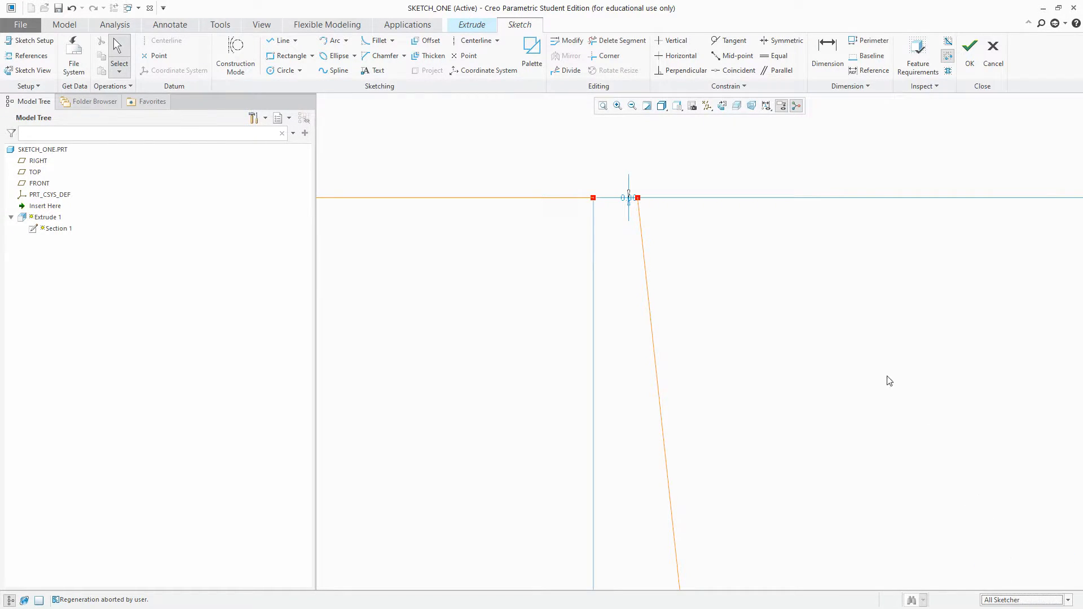
Make the two open endpoints at the triangle's upper-right corner coincident.
left_click(733, 71)
left_click(638, 201)
left_click(593, 196)
middle_click(669, 161)
scroll(802, 265, "up", 3)
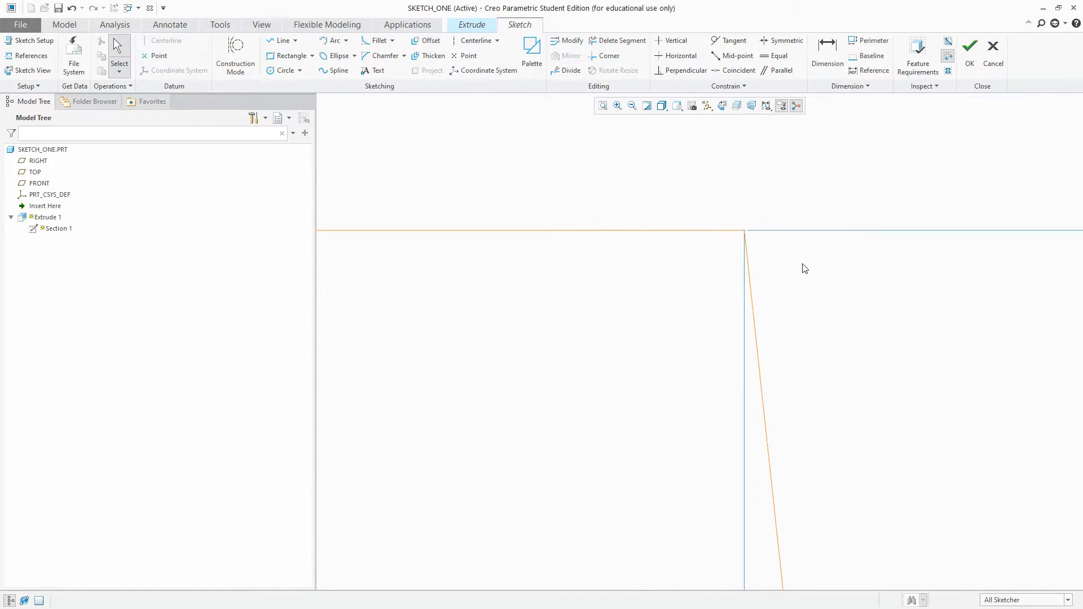
Delete all three sketched outlines from the section.
scroll(666, 166, "up", 5)
scroll(747, 246, "up", 5)
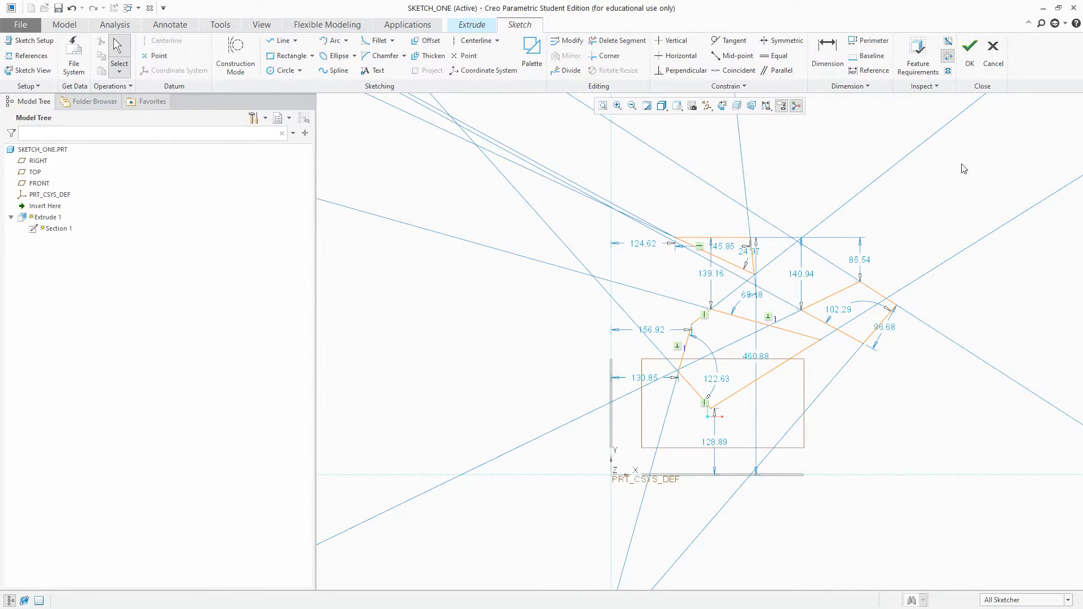
scroll(483, 283, "up", 3)
mouse_move(646, 213)
left_mouse_down()
mouse_move(614, 317)
mouse_move(527, 404)
left_mouse_up()
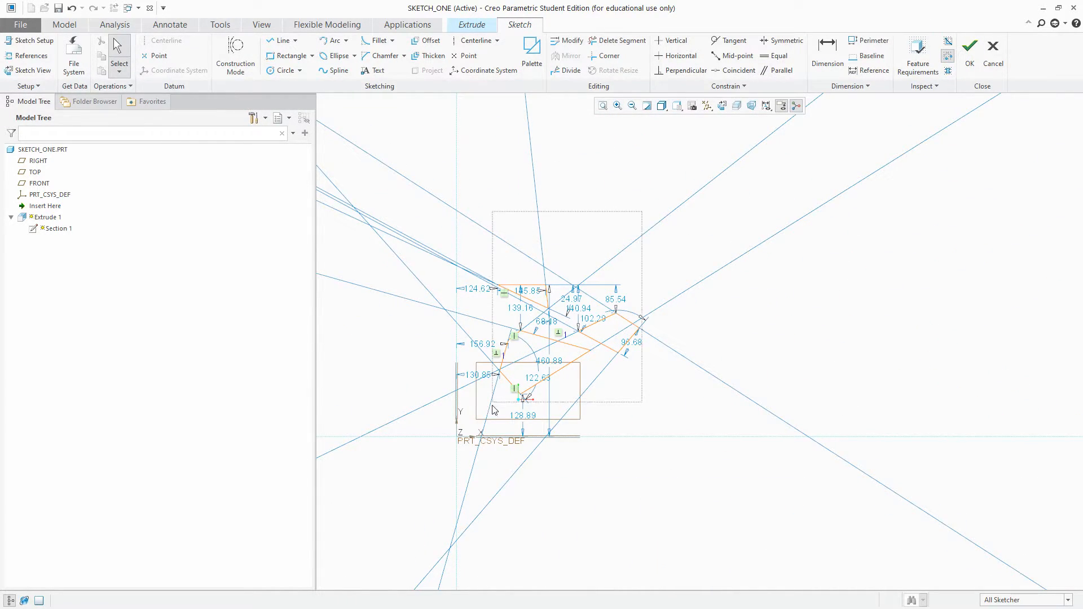
key("Delete")
Sketch an open outline of four connected lines above the reference rectangle, leaving a gap between its two upper ends.
left_click(281, 40)
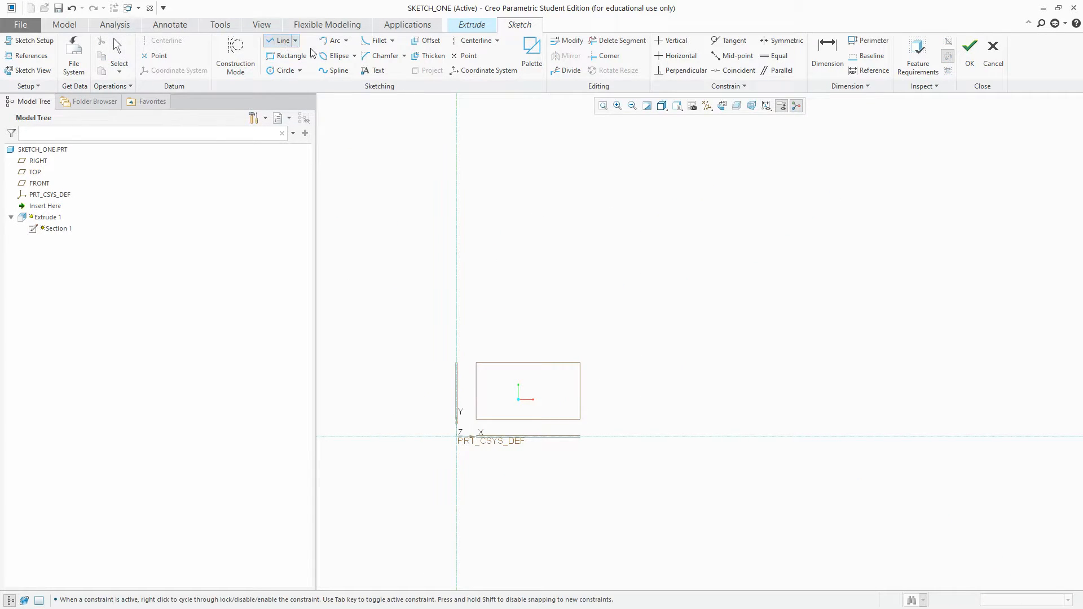
scroll(581, 363, "down", 3)
left_click(539, 235)
left_click(449, 281)
left_click(539, 332)
left_click(638, 269)
left_click(580, 224)
middle_click(739, 205)
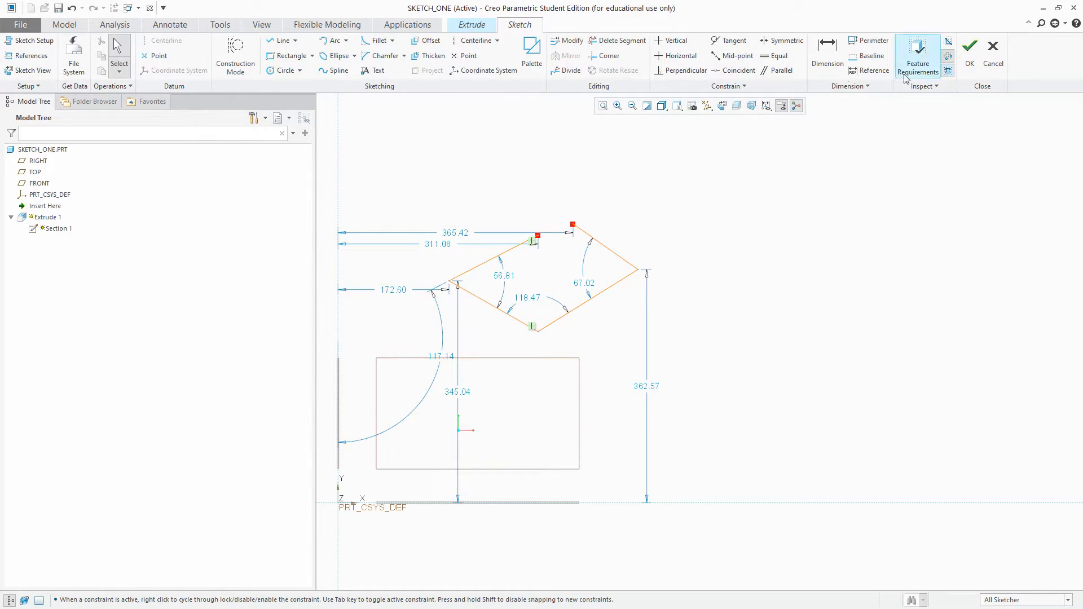
Sketch a closed four-line outline to the right of the open one.
left_click(282, 42)
left_click(781, 236)
left_click(701, 300)
left_click(819, 318)
left_click(865, 254)
left_click(782, 235)
middle_click(864, 200)
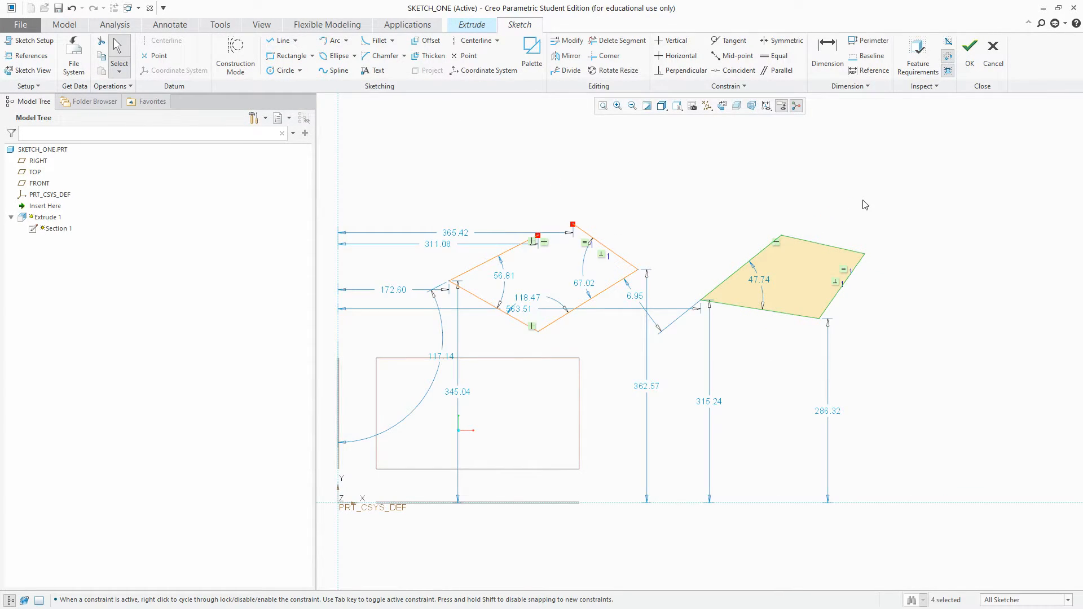
scroll(794, 367, "up", 2)
scroll(785, 369, "down", 3)
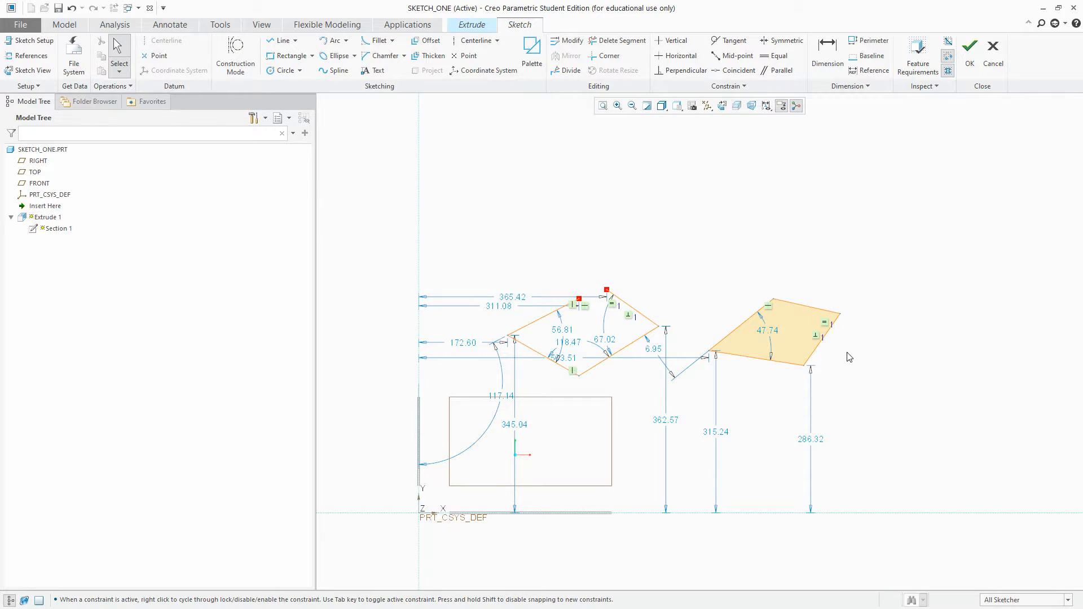
Close the gap in the four-line open outline with a line joining its two upper endpoints.
scroll(798, 350, "up", 2)
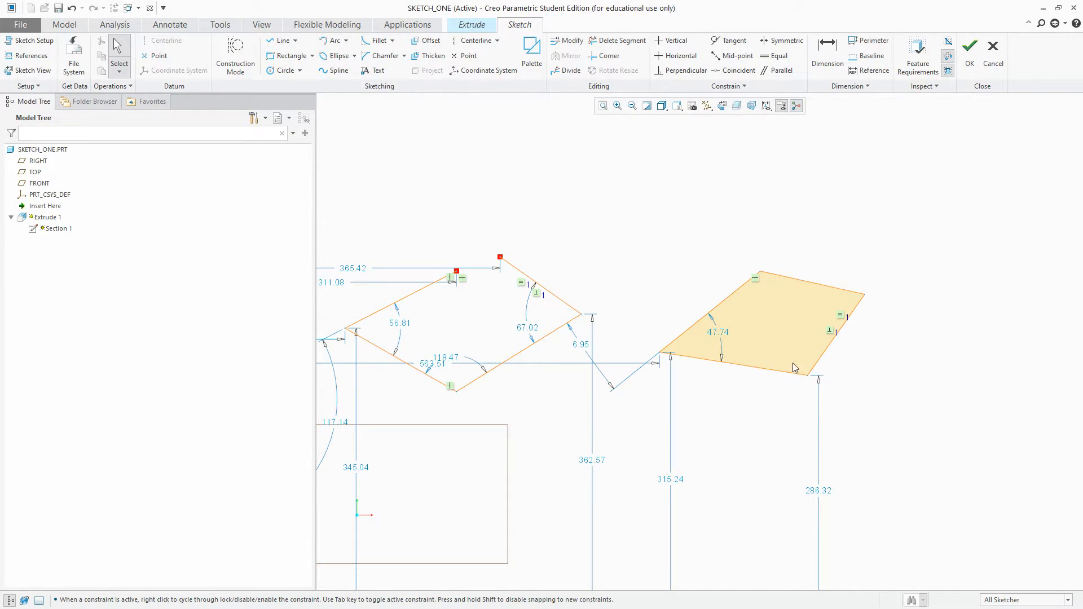
scroll(485, 302, "up", 1)
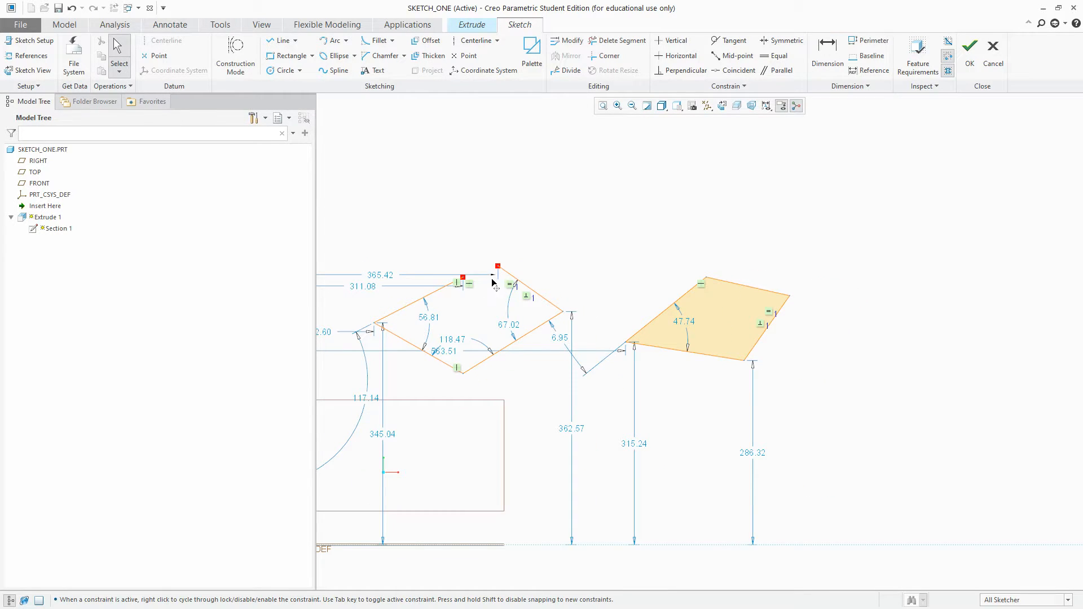
scroll(427, 268, "up", 1)
middle_click_drag(427, 268, 605, 302, "shift")
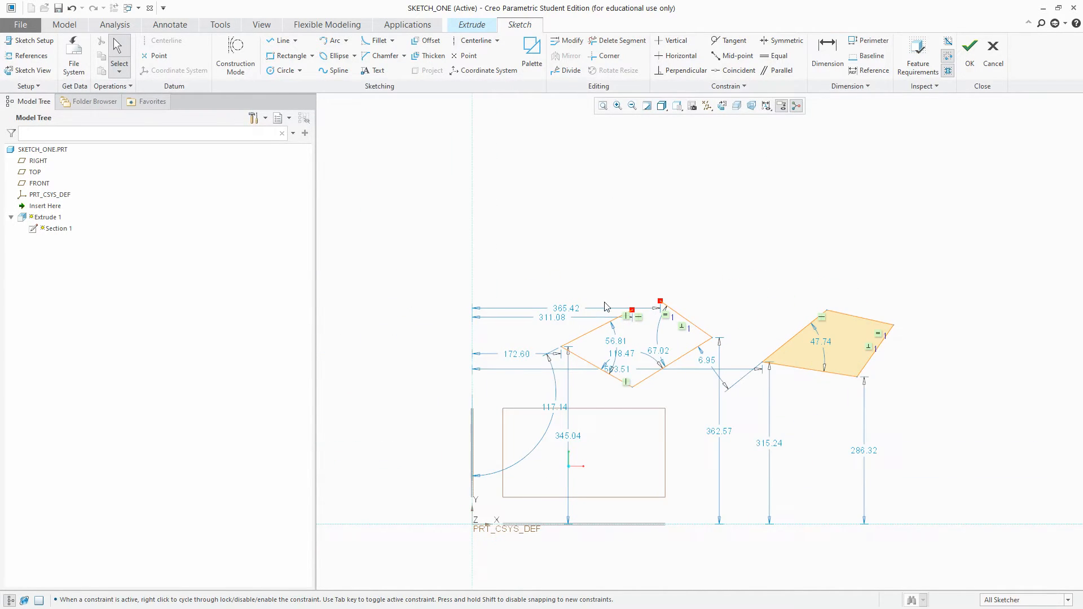
left_click(280, 40)
scroll(705, 299, "down", 2)
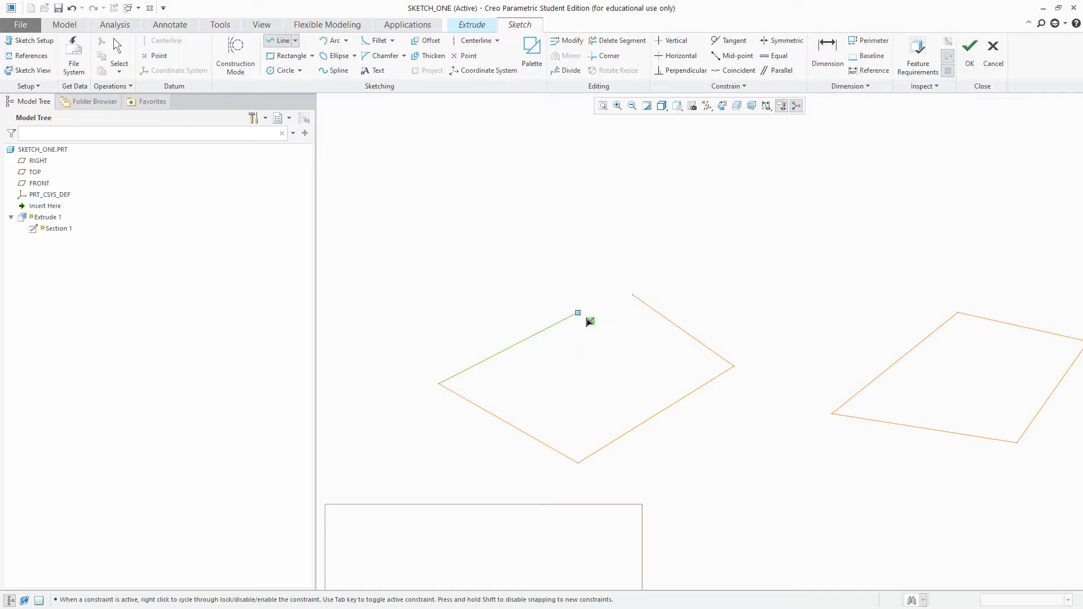
left_click(632, 294)
middle_click(699, 266)
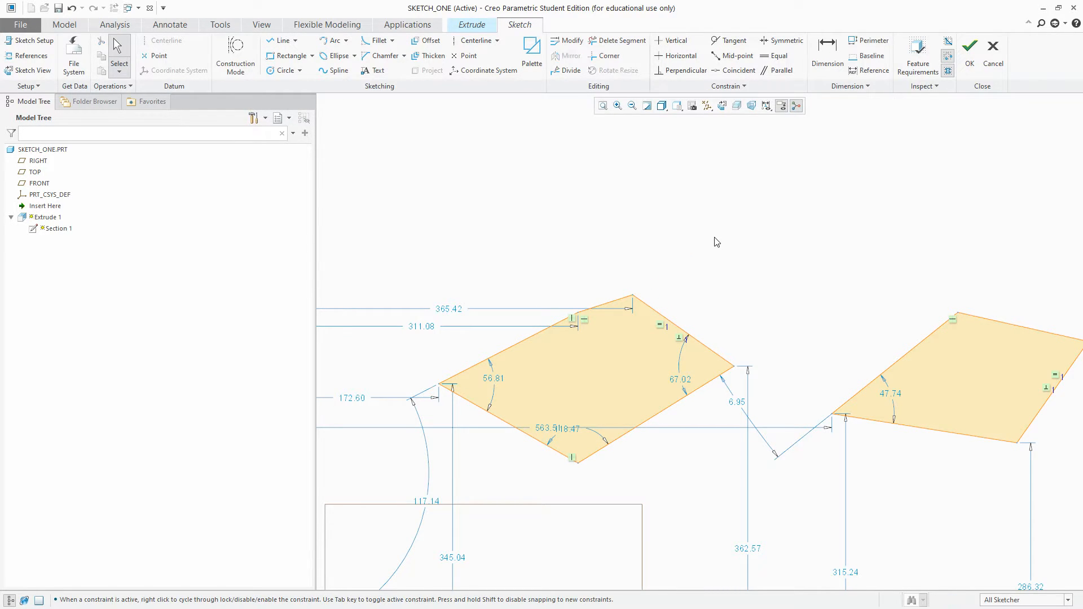
Sketch a sloped line from above the newly closed outline across its upper-right edge, ending inside the loop.
left_click(279, 40)
left_click(755, 248)
left_click(660, 357)
middle_click(771, 274)
middle_click(767, 270)
scroll(699, 303, "up", 2)
scroll(719, 305, "down", 2)
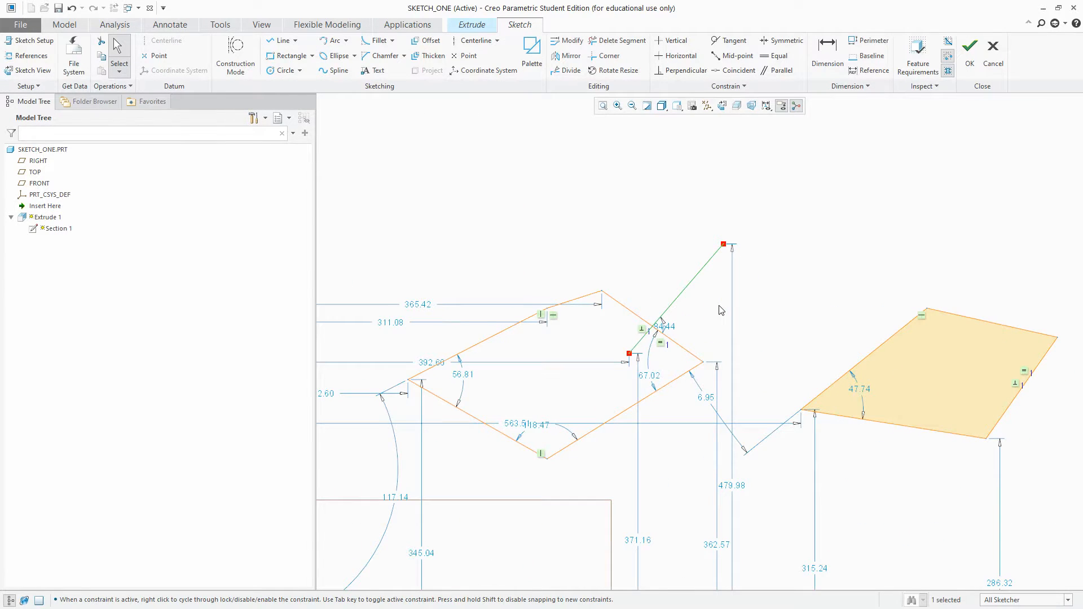
scroll(651, 309, "up", 2)
scroll(709, 350, "down", 3)
left_click(768, 266)
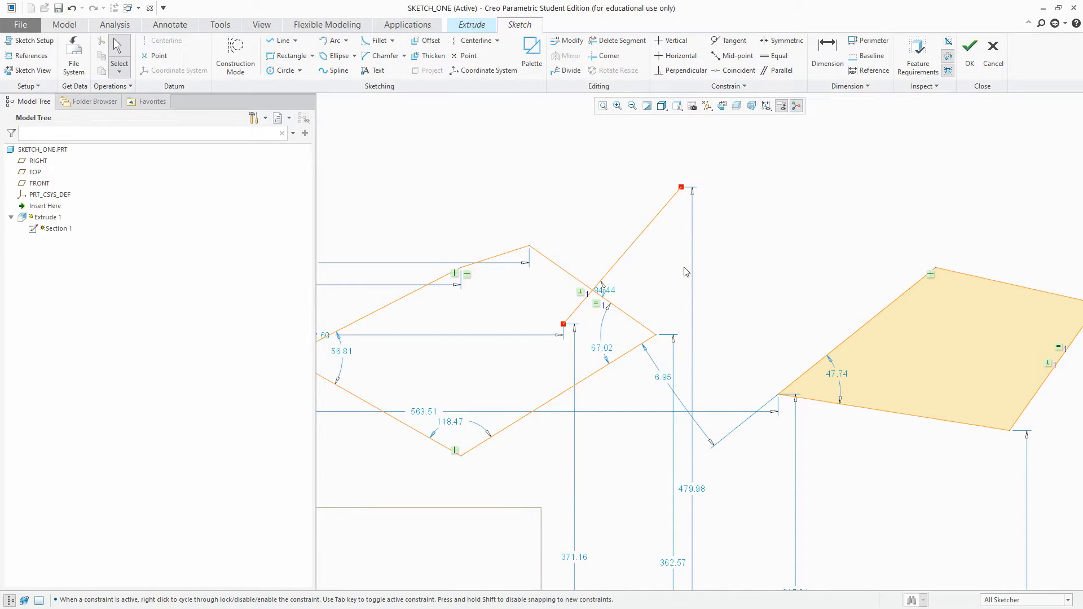
Move the crossing line's inner endpoint out of the loop so the line lies between the two closed outlines.
scroll(666, 275, "up", 2)
scroll(633, 290, "down", 2)
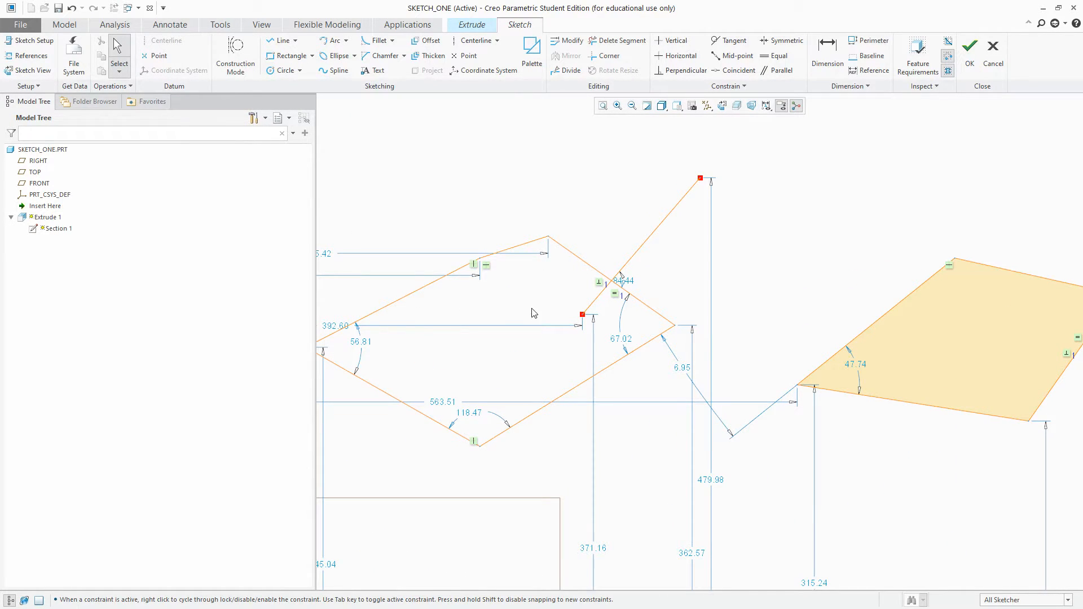
mouse_move(634, 262)
left_mouse_down()
mouse_move(764, 184)
mouse_move(716, 211)
left_mouse_up()
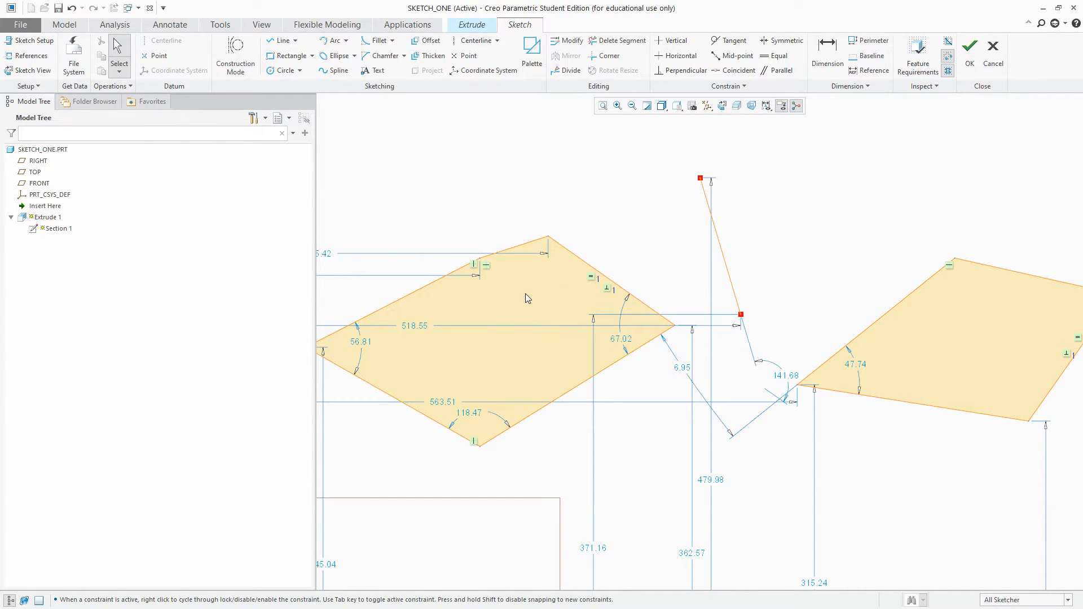
scroll(637, 338, "down", 1)
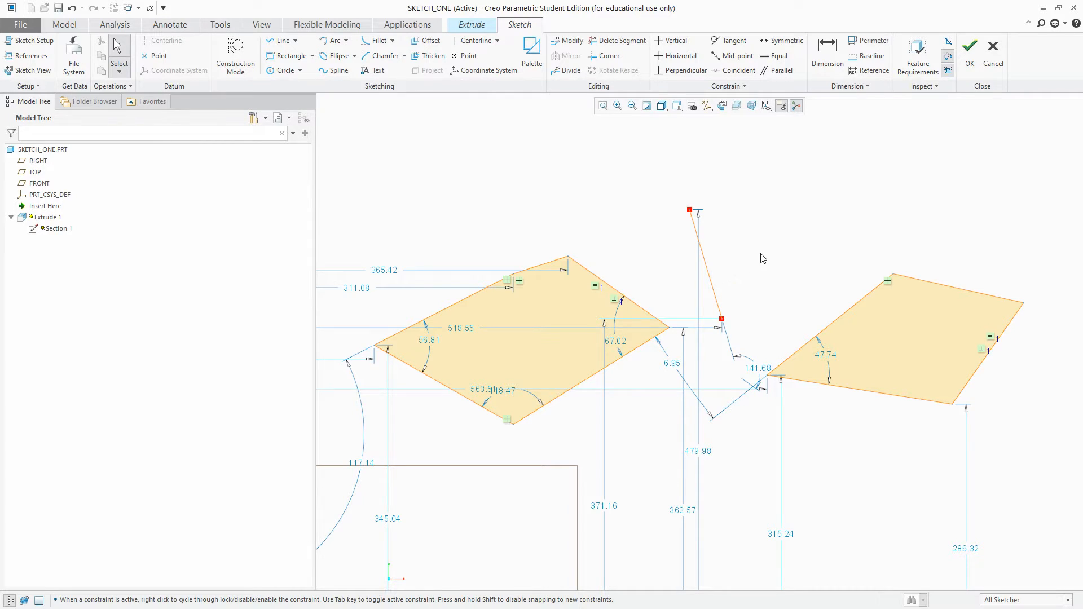
scroll(665, 279, "down", 1)
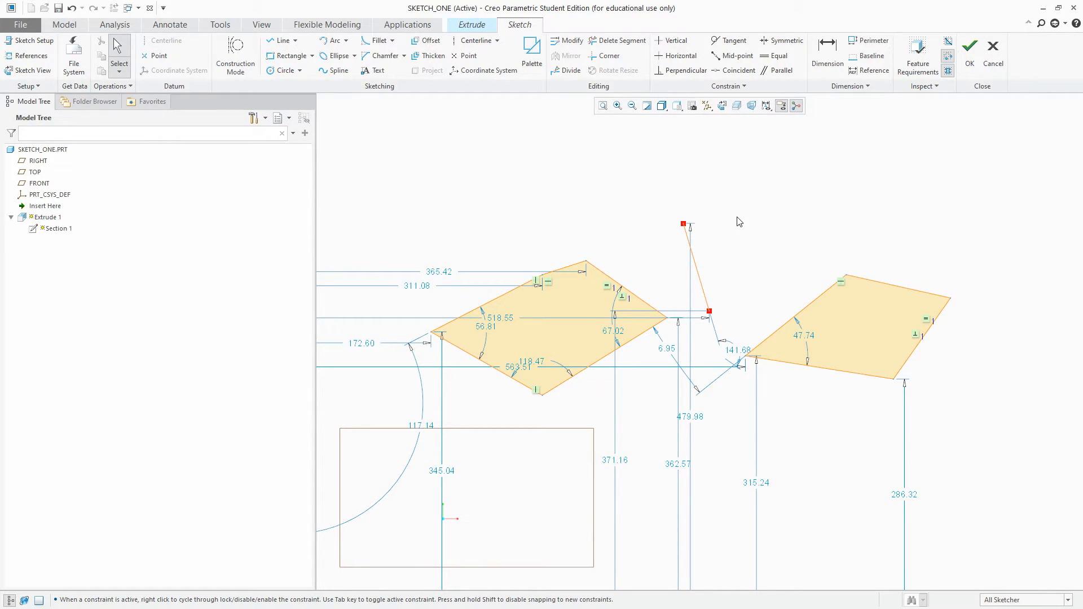
scroll(793, 205, "down", 2)
scroll(780, 237, "up", 1)
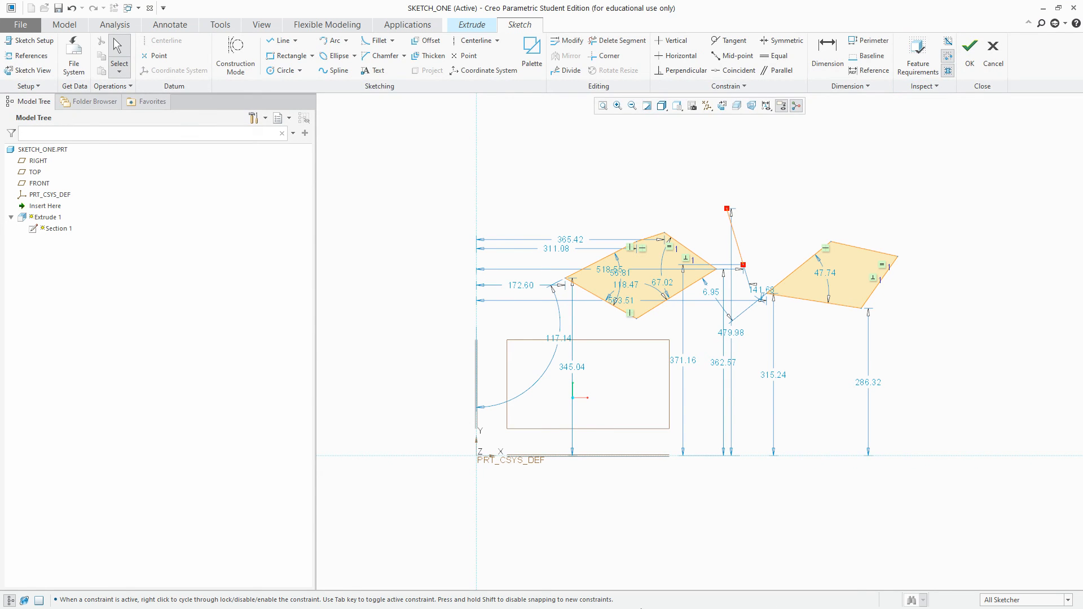
key("super")
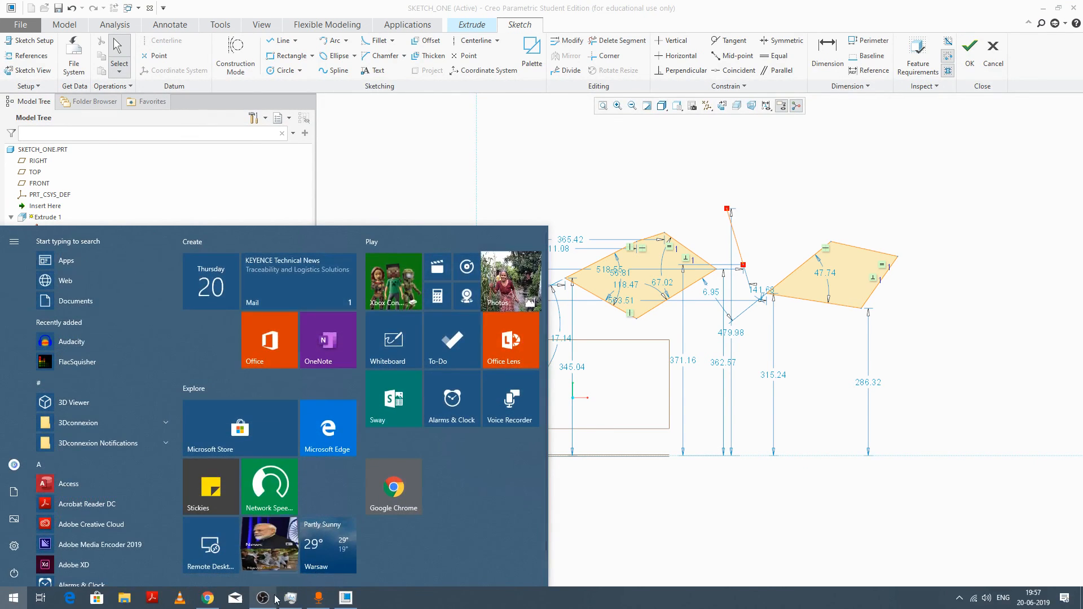